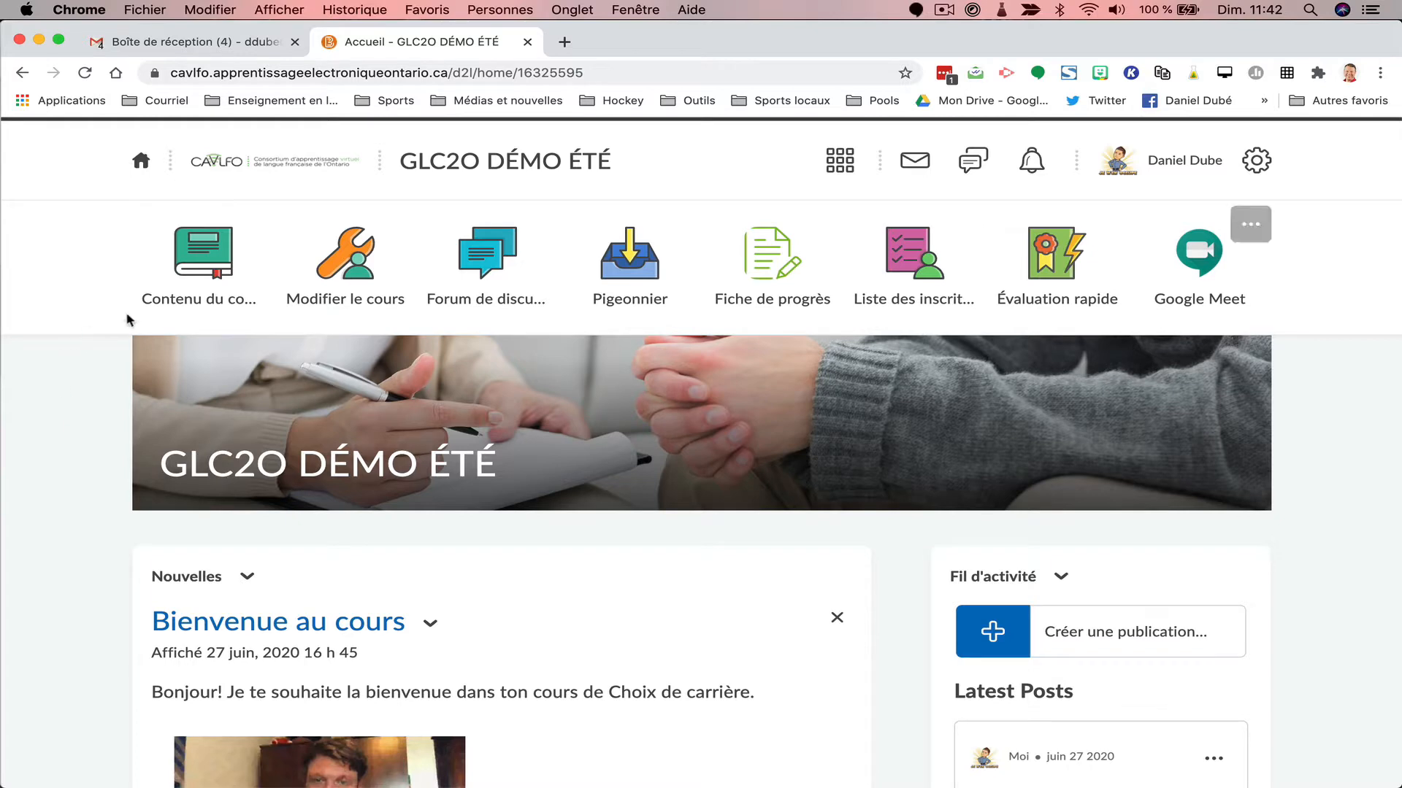
Open the course content and expand the GLC2O-19-20 unit.
click(202, 274)
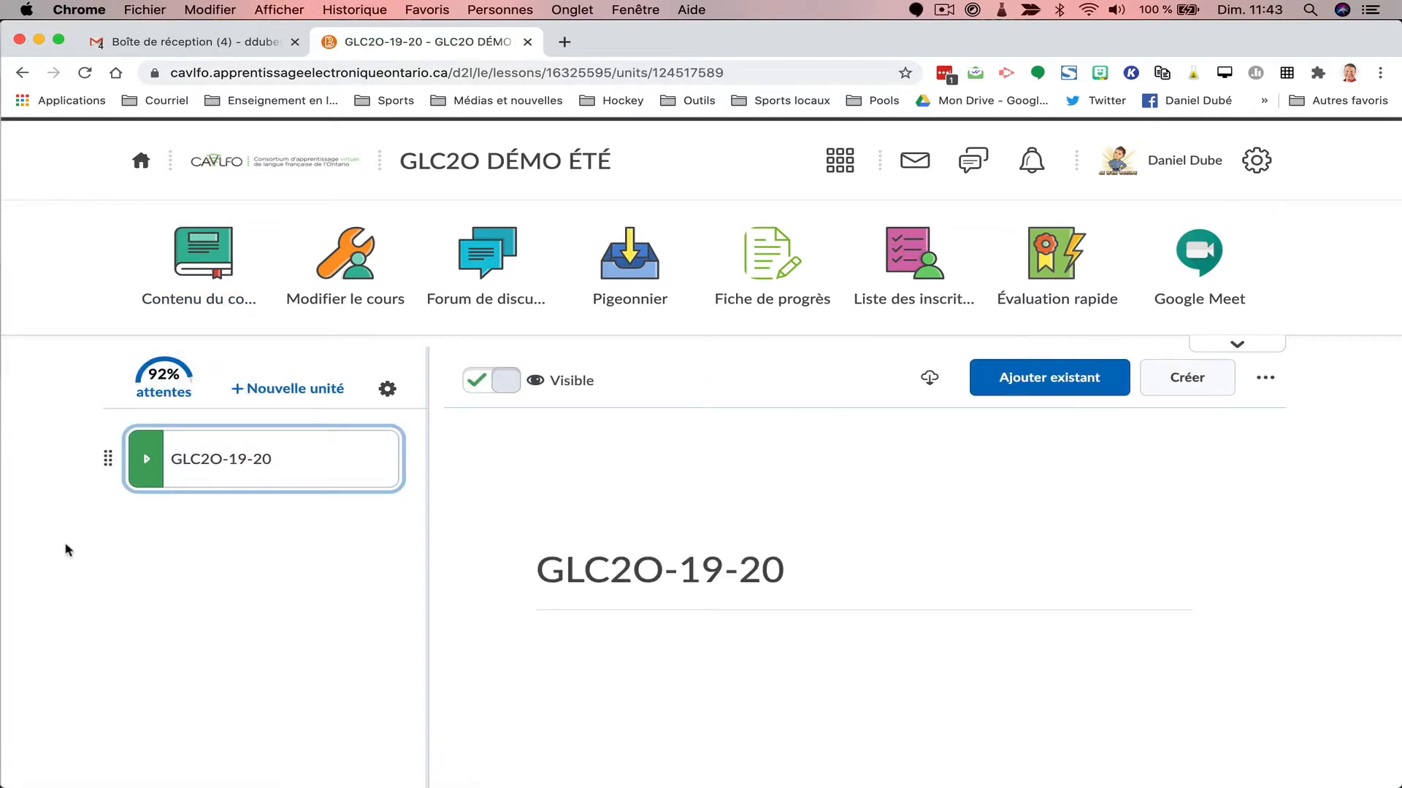
click(147, 474)
click(149, 477)
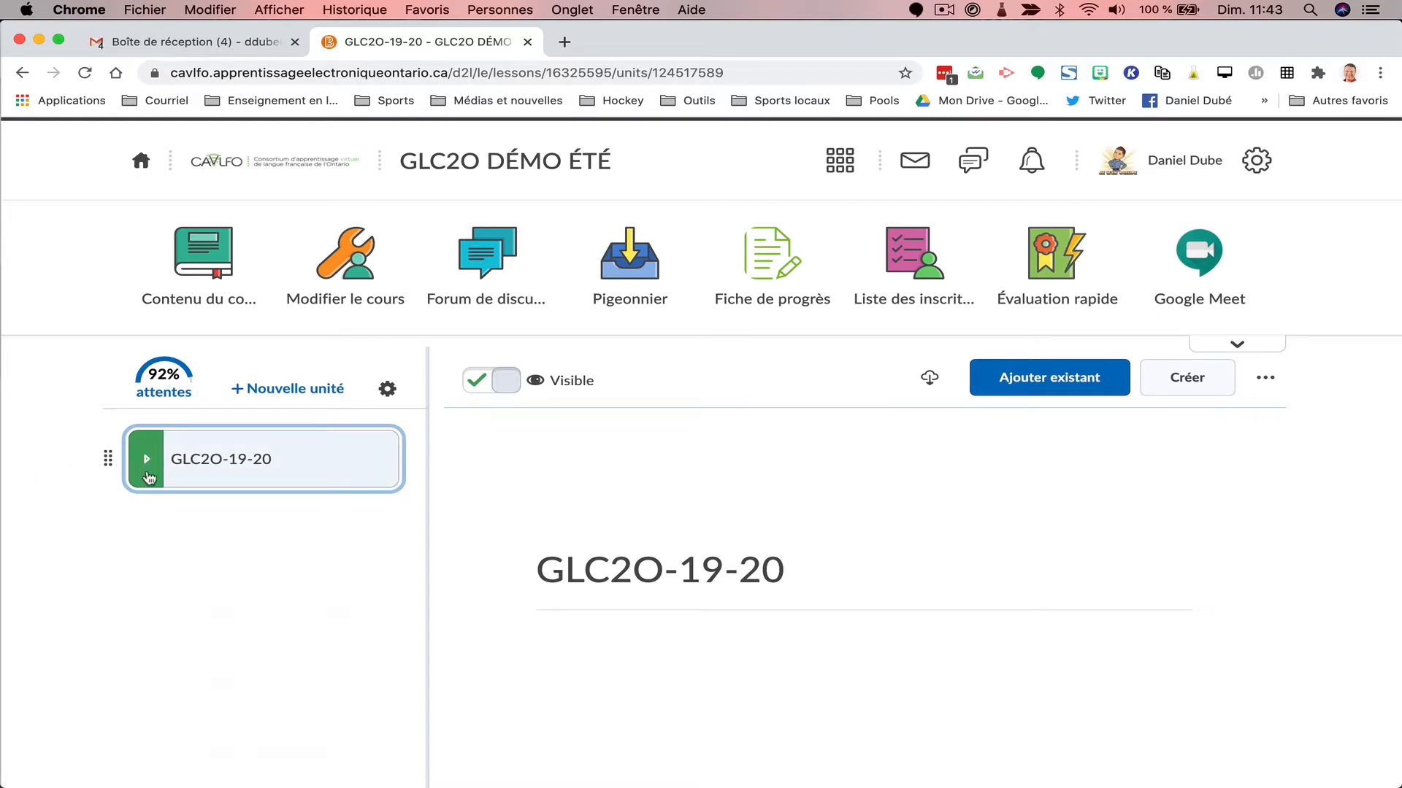
click(149, 478)
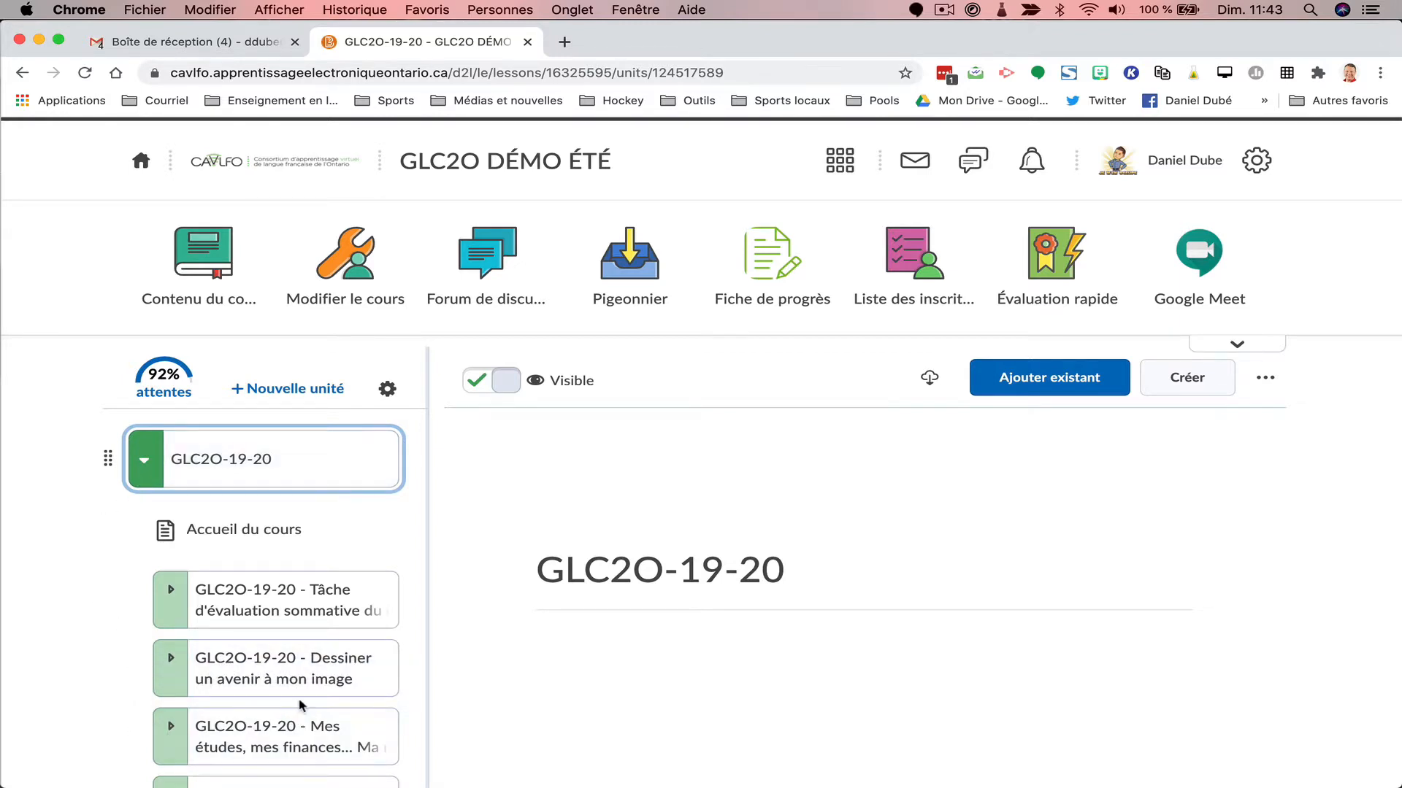
Expand the theme GLC2O-19-20 - Dessiner un avenir à mon image and look over its list of activities.
scroll(299, 704, down, 1)
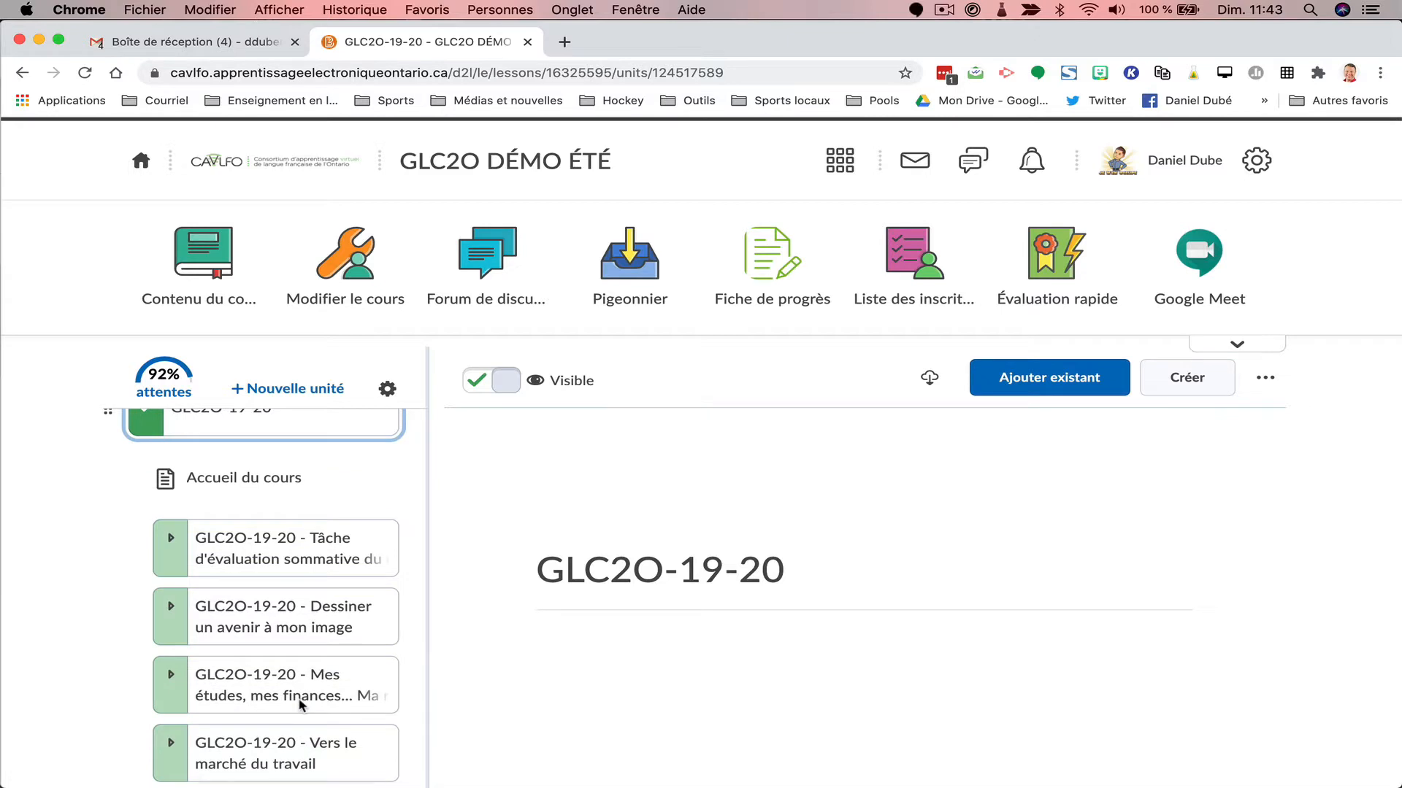
click(160, 628)
scroll(161, 628, down, 3)
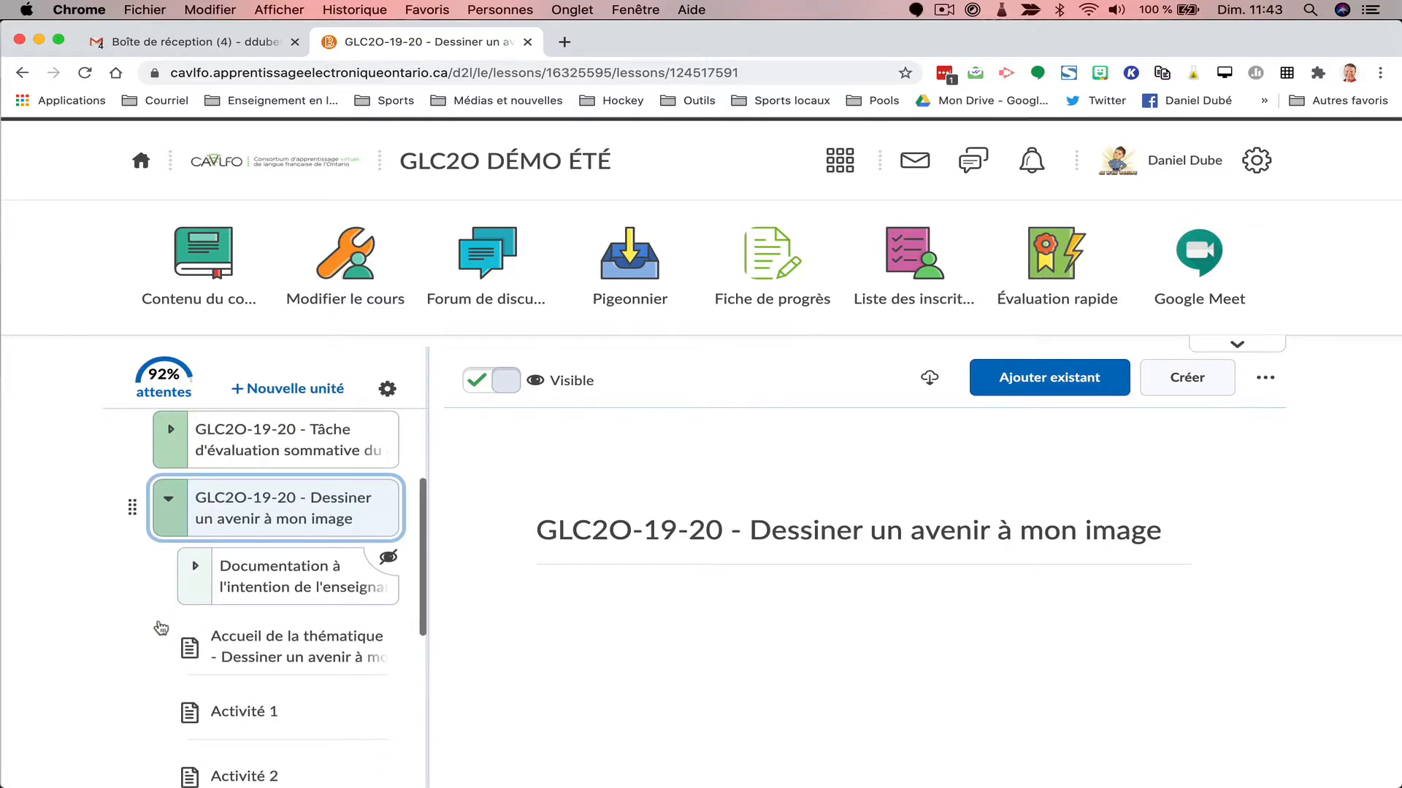
scroll(161, 627, down, 1)
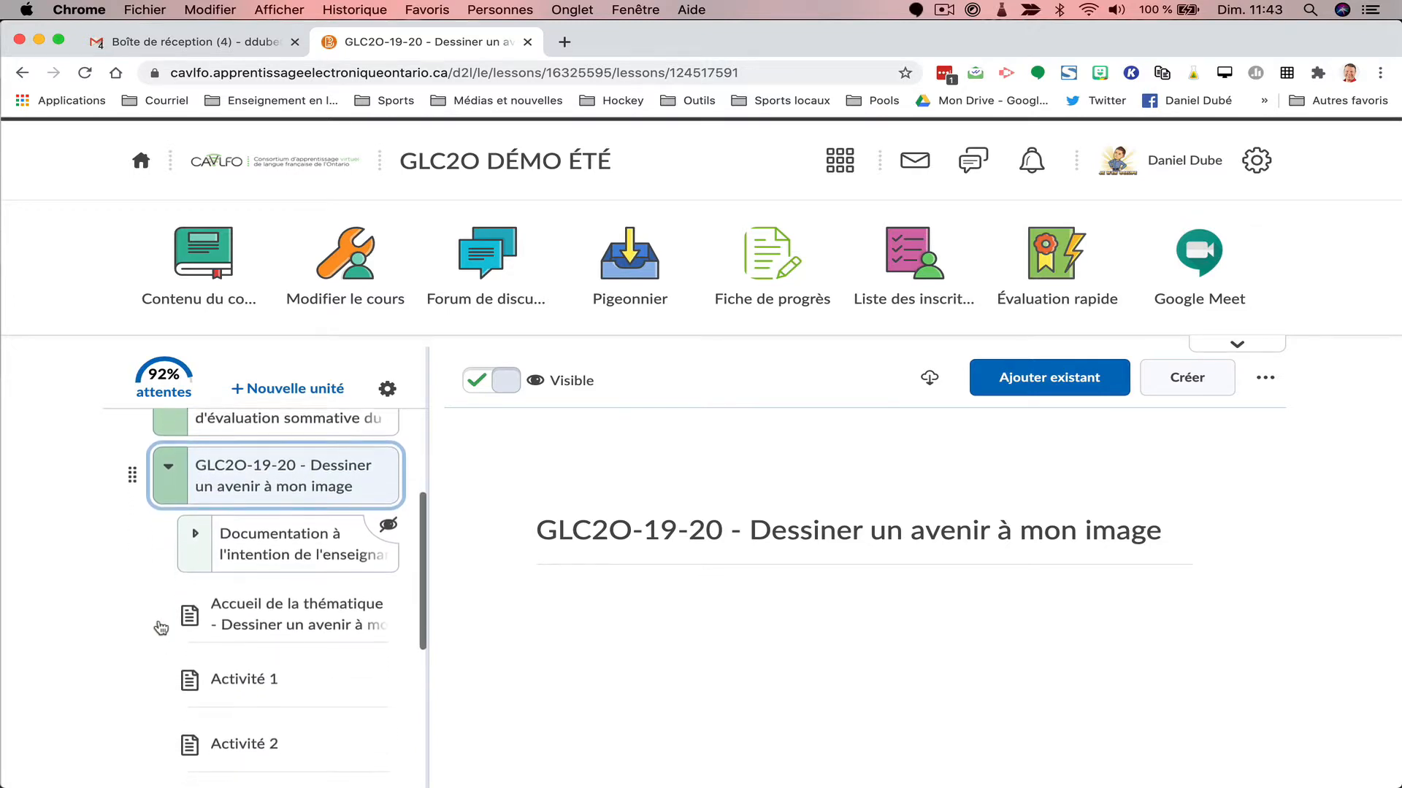
scroll(160, 628, down, 5)
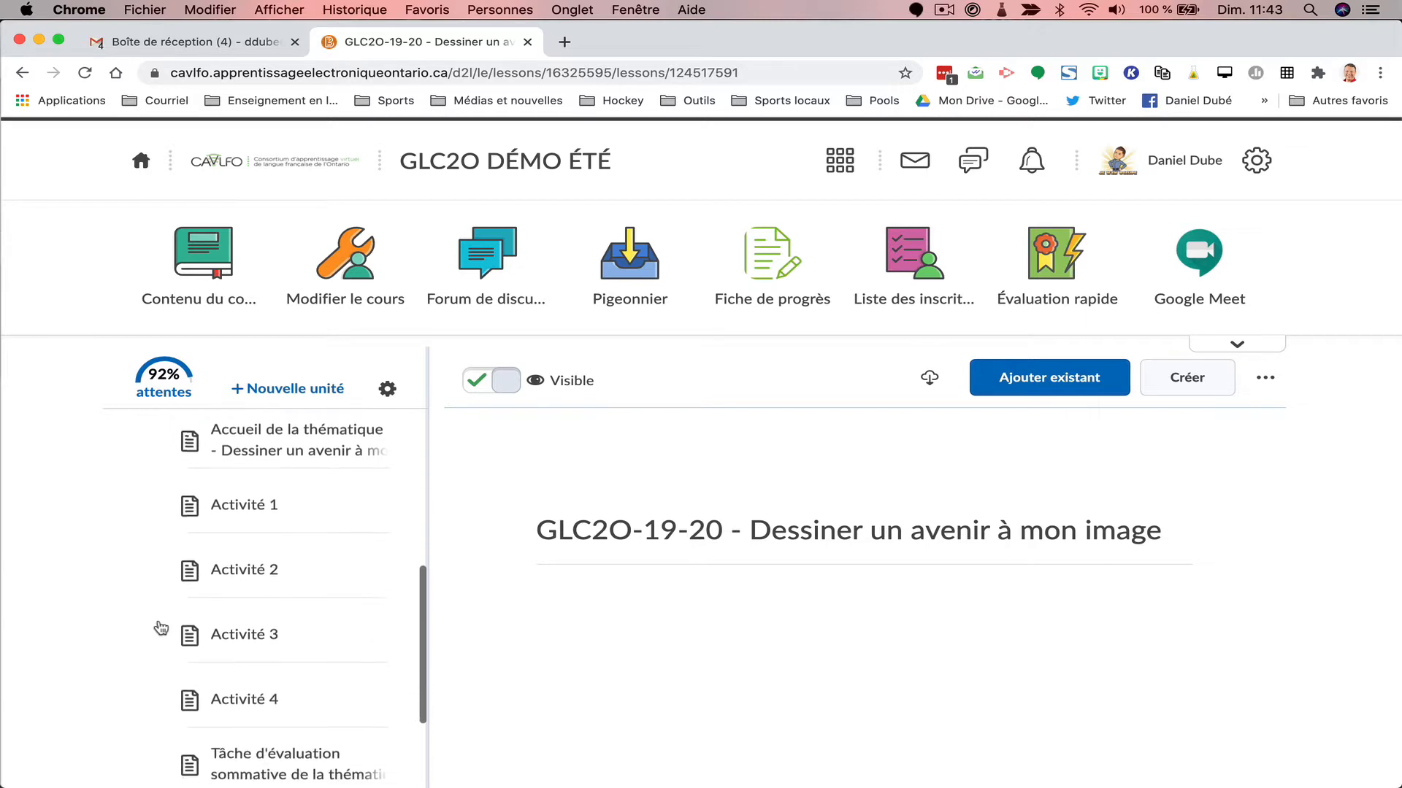
scroll(160, 628, up, 3)
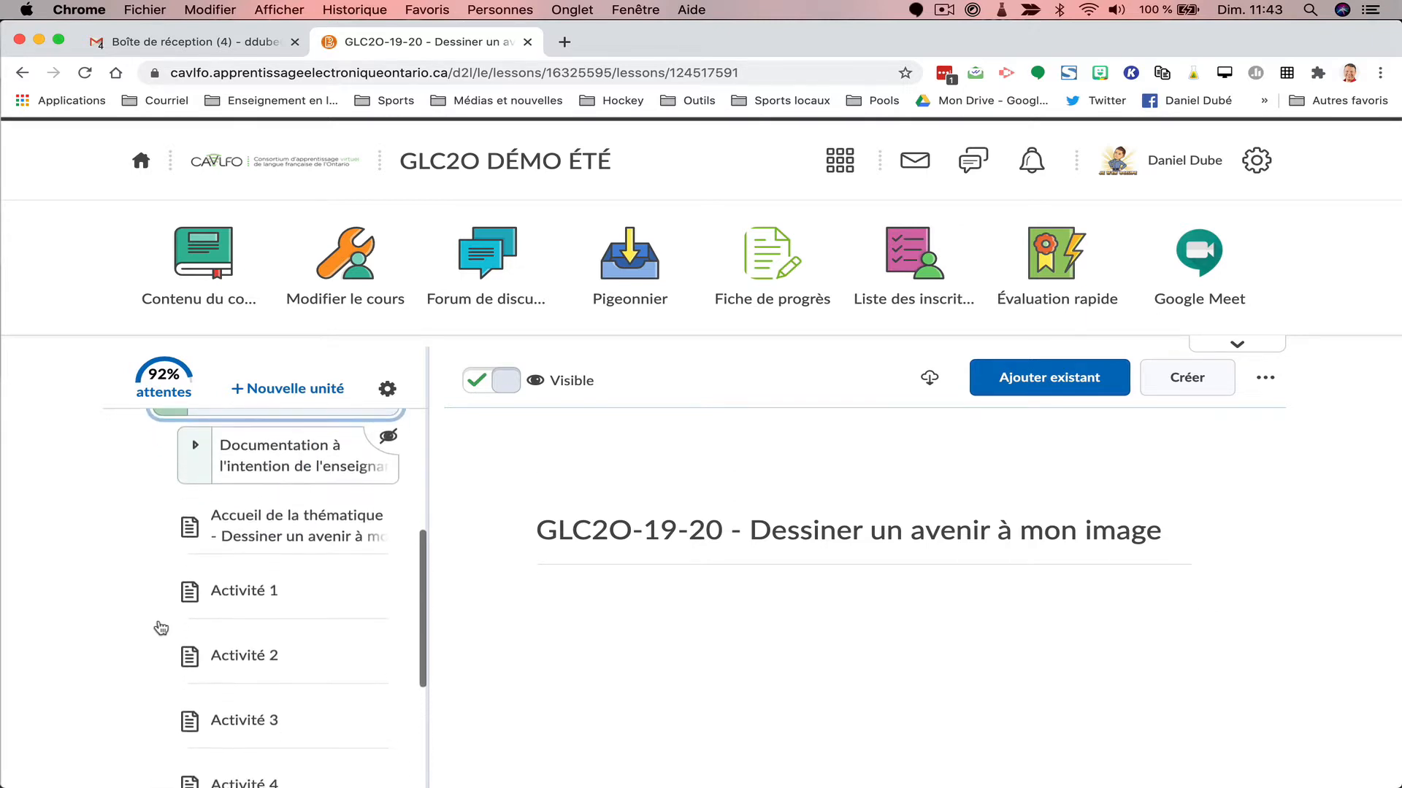
scroll(160, 627, down, 1)
Open Activité 1 and switch its student visibility between Masqué and Visible, leaving it set to Visible.
click(250, 552)
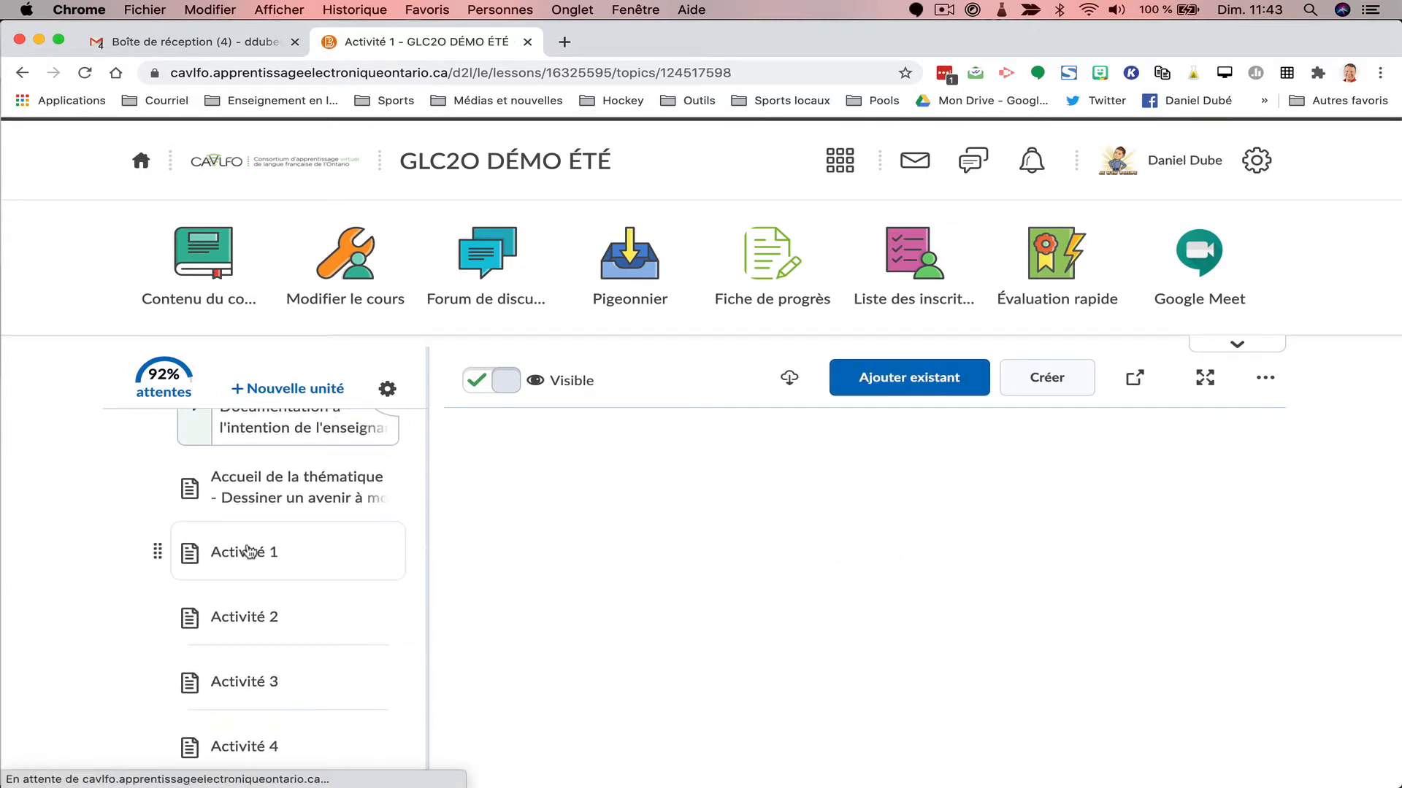
click(507, 387)
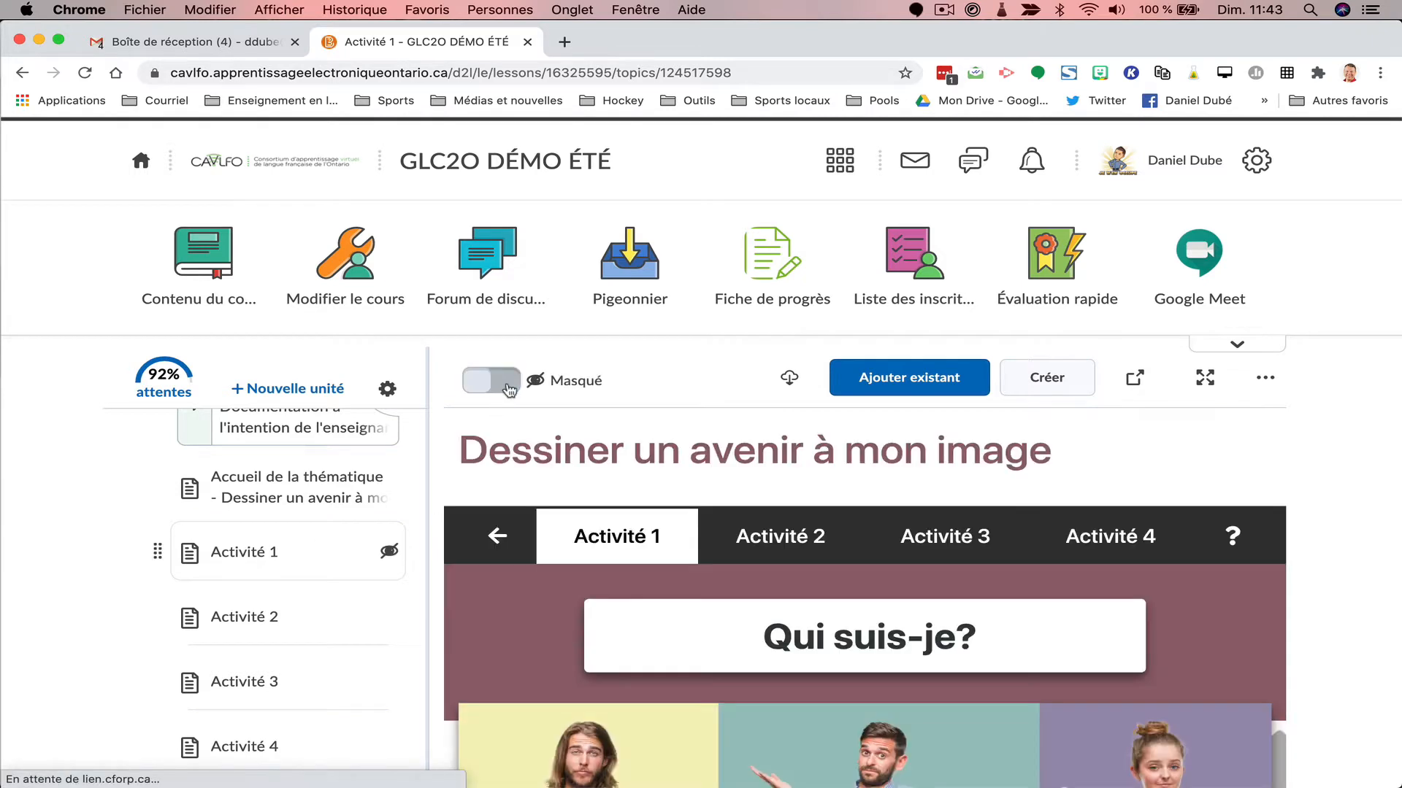
click(509, 389)
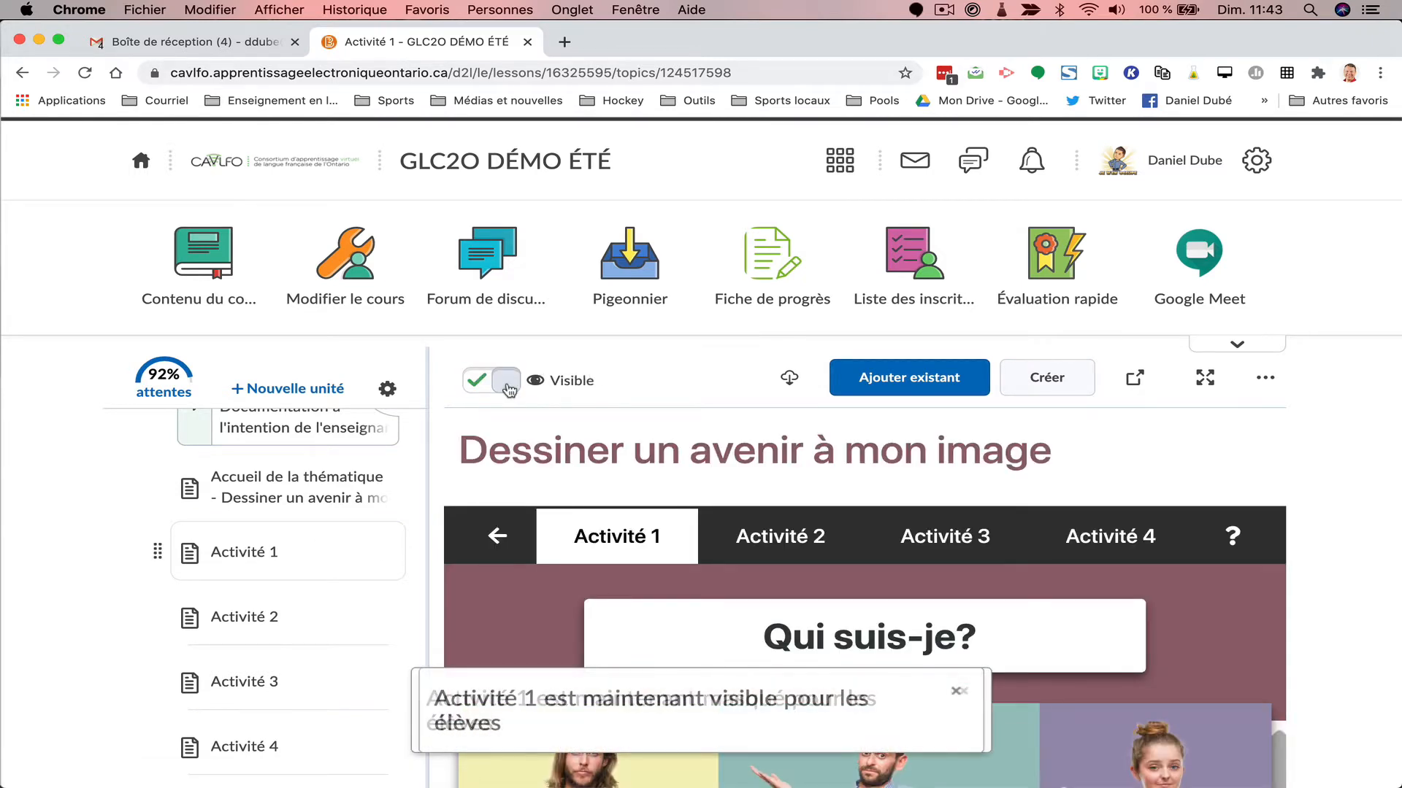
click(509, 389)
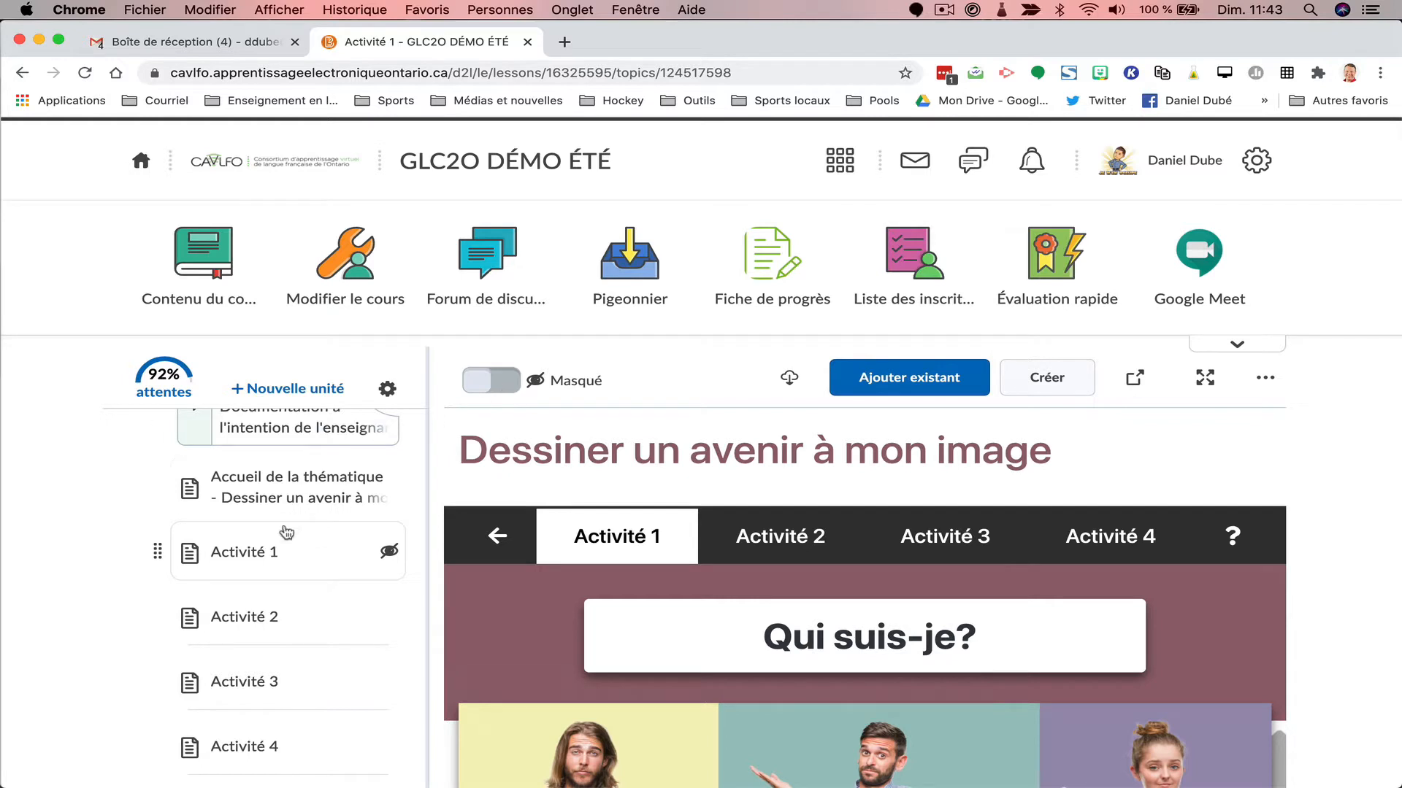
click(487, 385)
Hide the whole theme Dessiner un avenir à mon image from students, then make it visible again.
scroll(213, 570, up, 2)
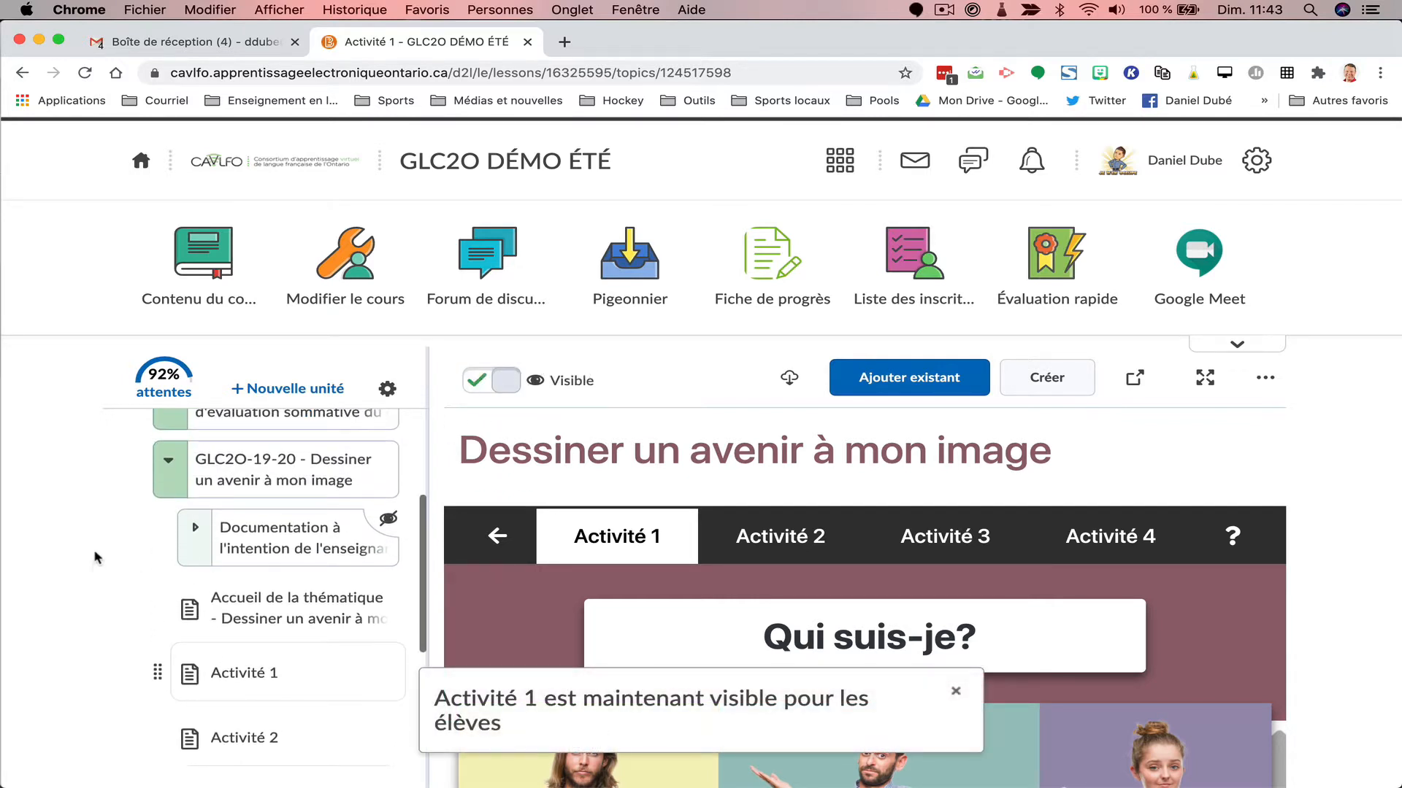
click(167, 480)
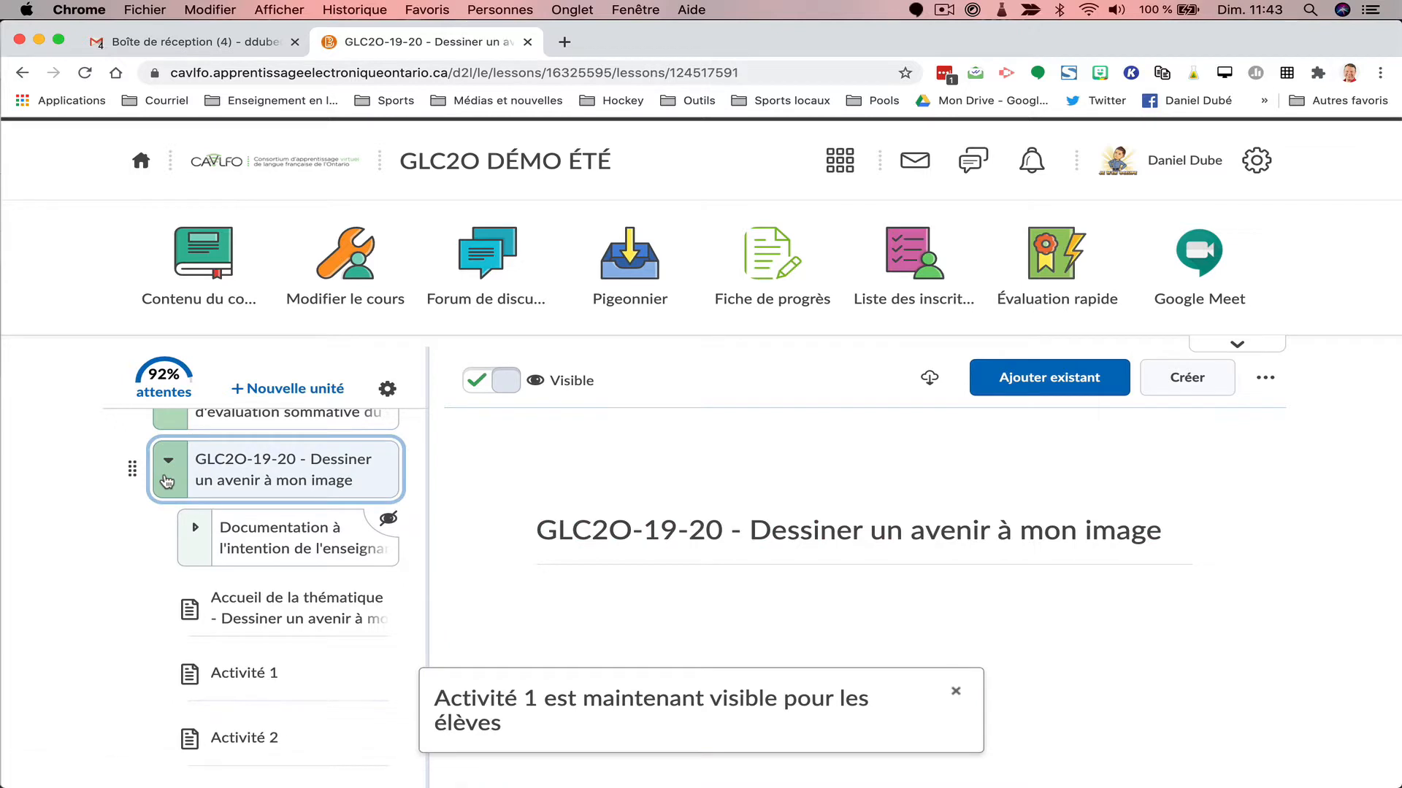
click(504, 383)
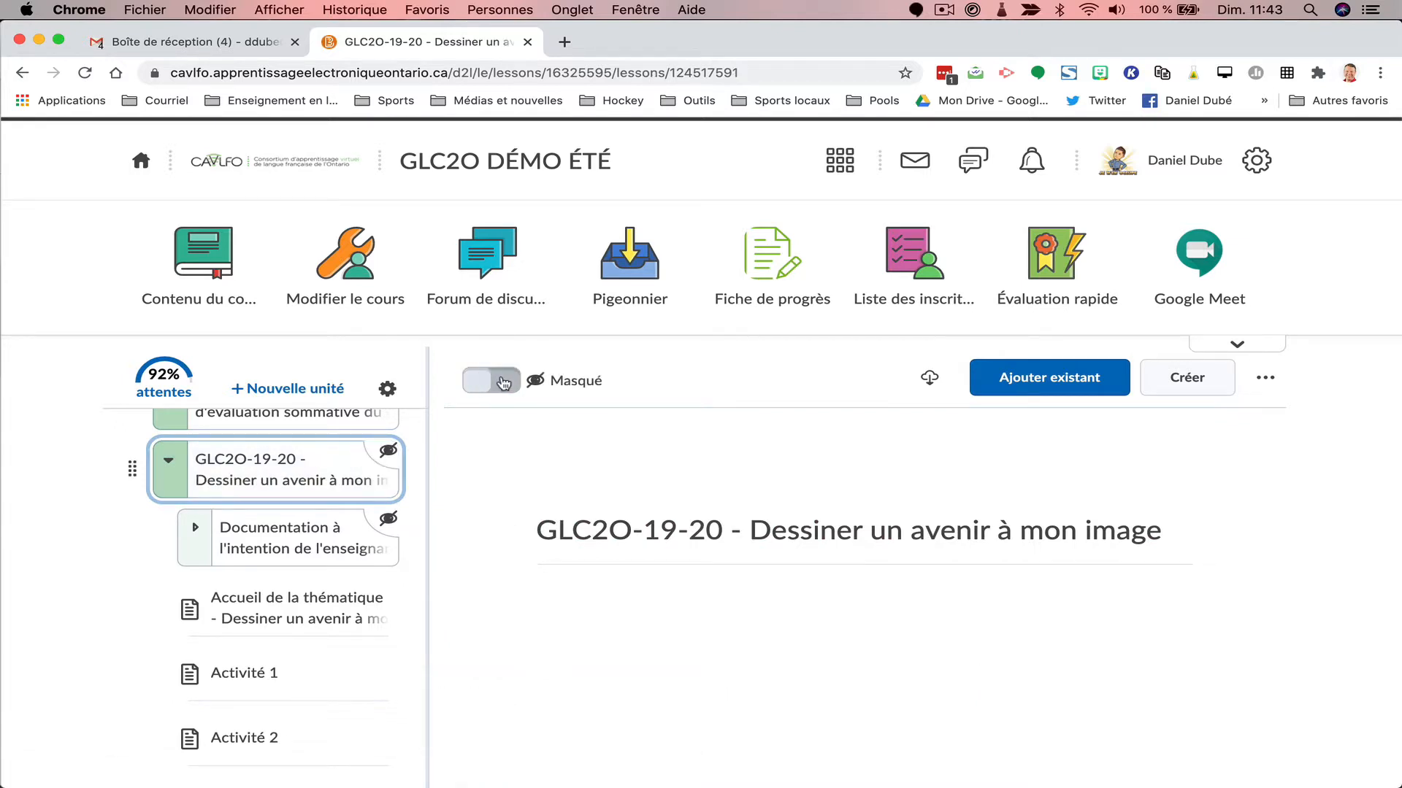
scroll(277, 664, down, 5)
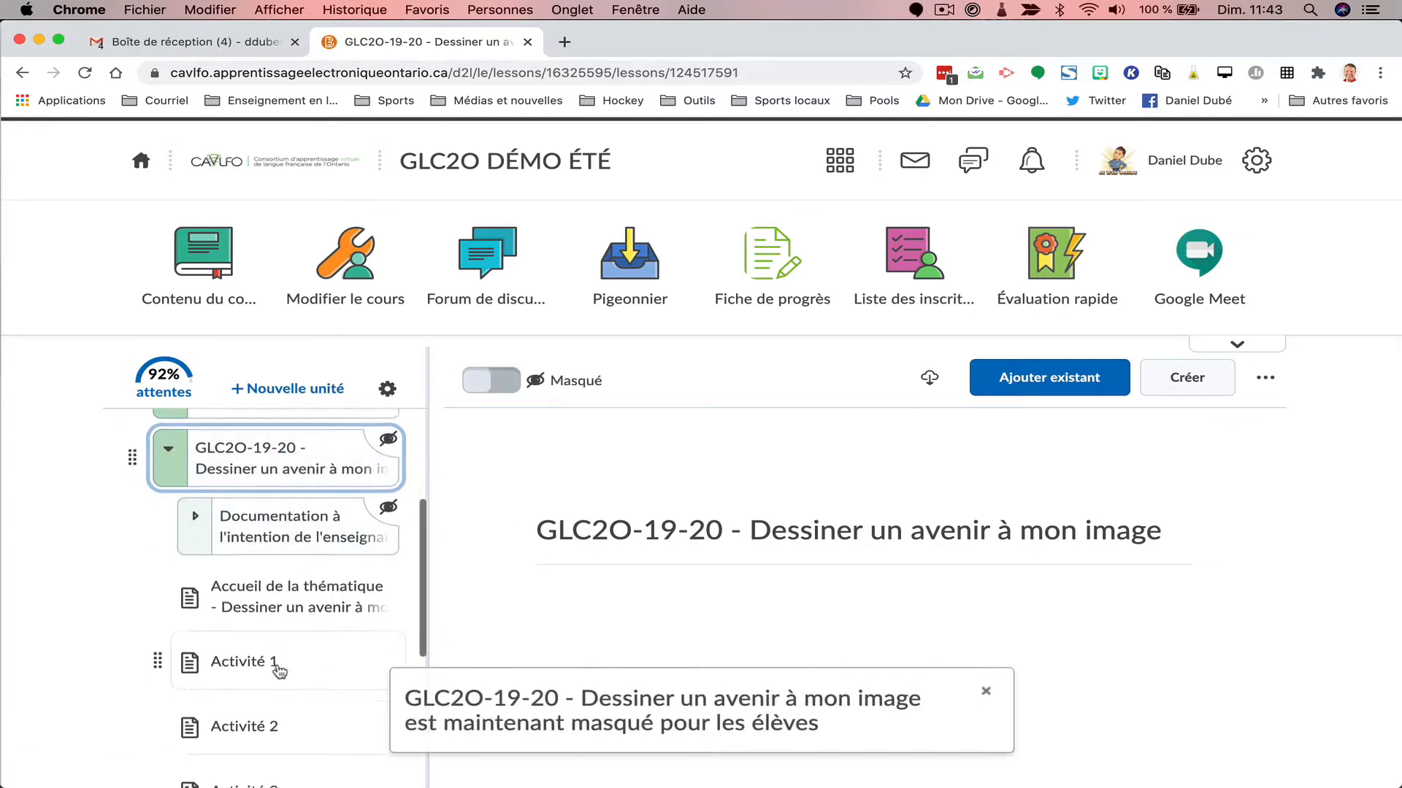
scroll(279, 671, up, 5)
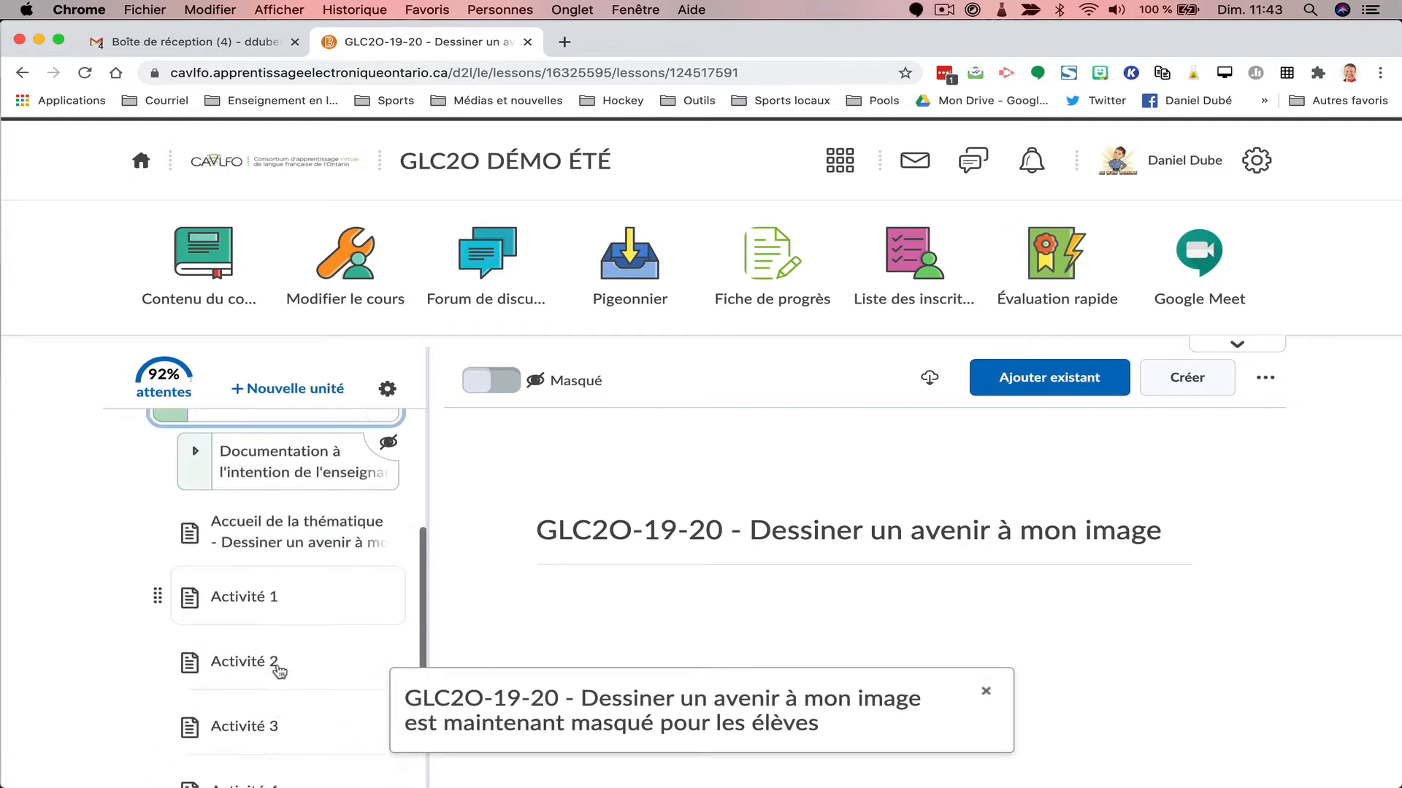
scroll(278, 671, up, 1)
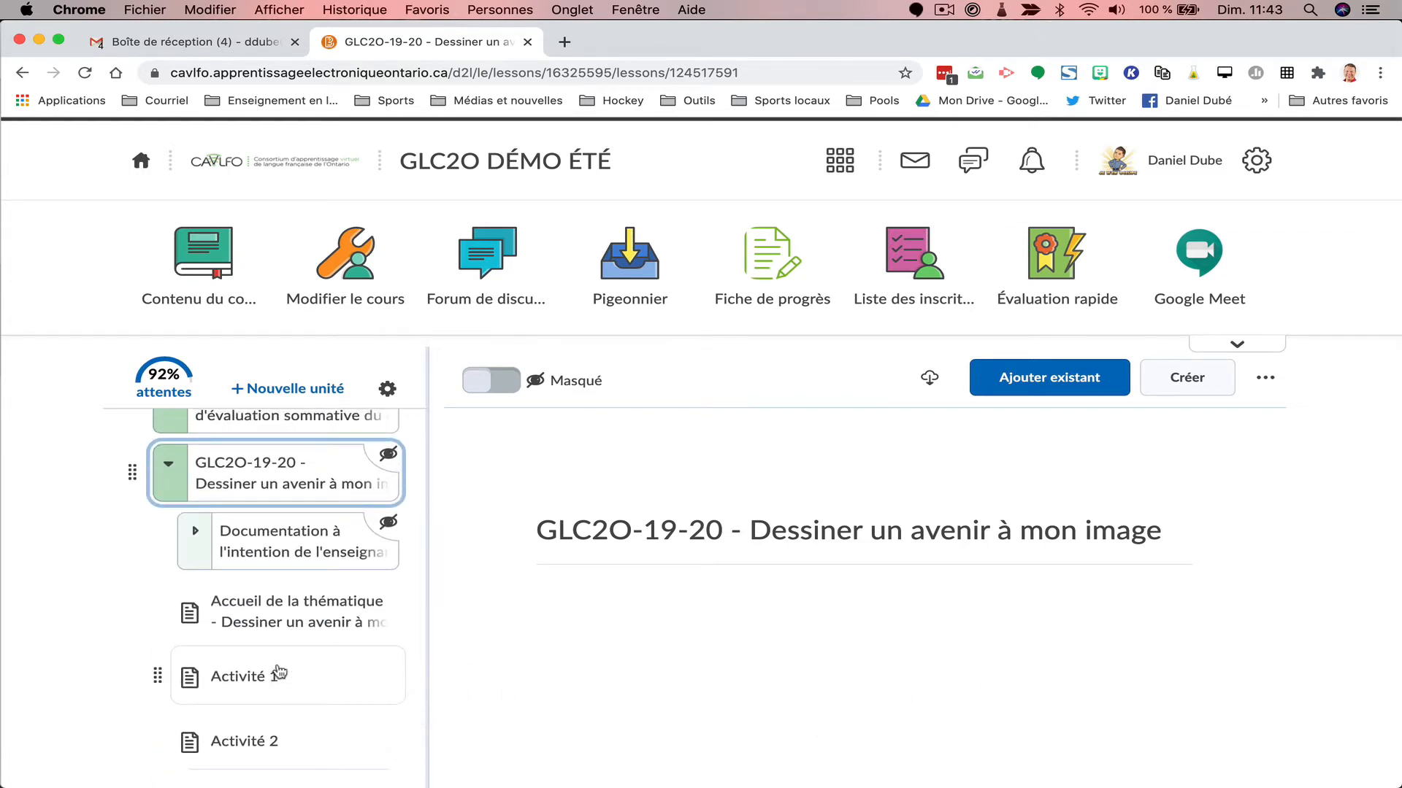
click(487, 385)
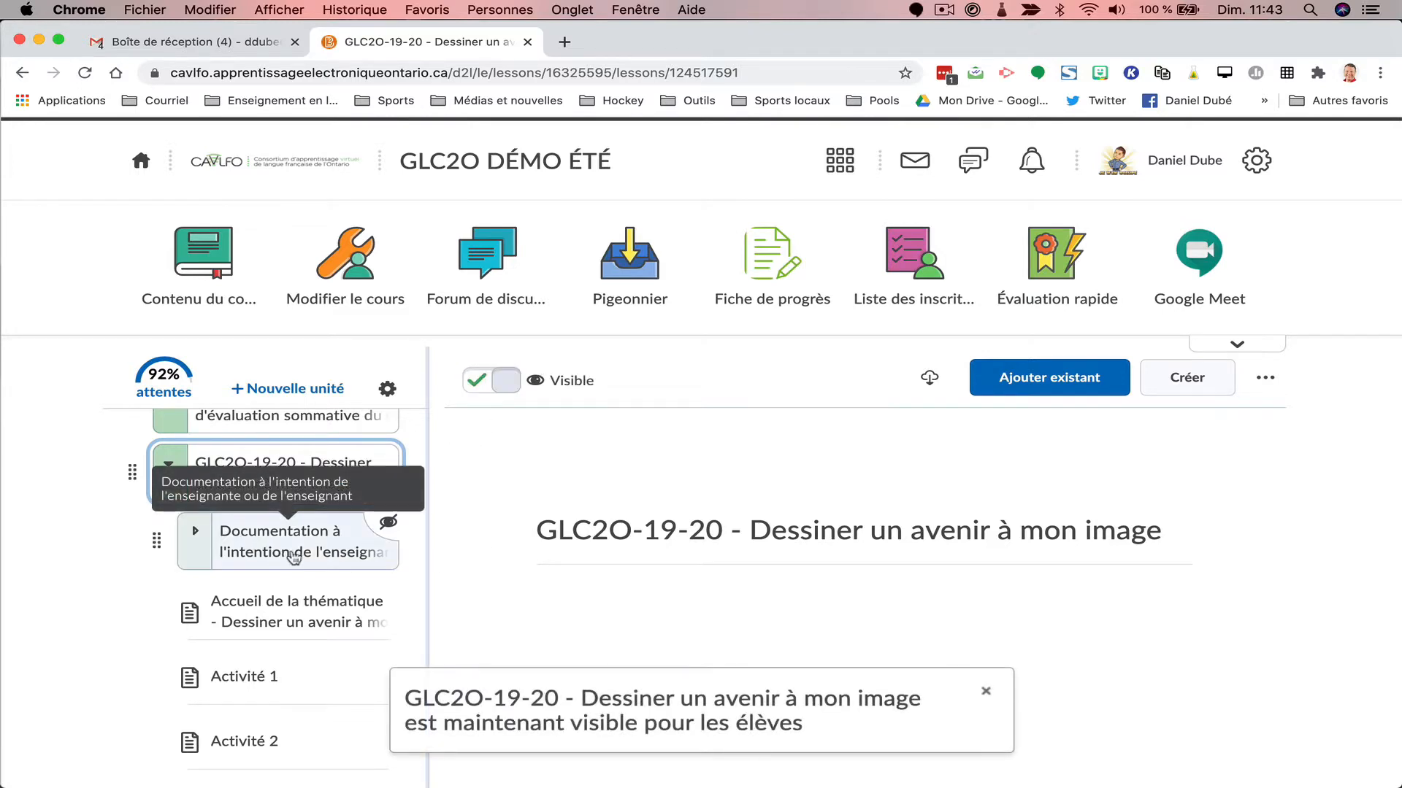
Open the hidden teacher documentation folder and examine its documents and the theme's activities and summative assessment task.
click(377, 556)
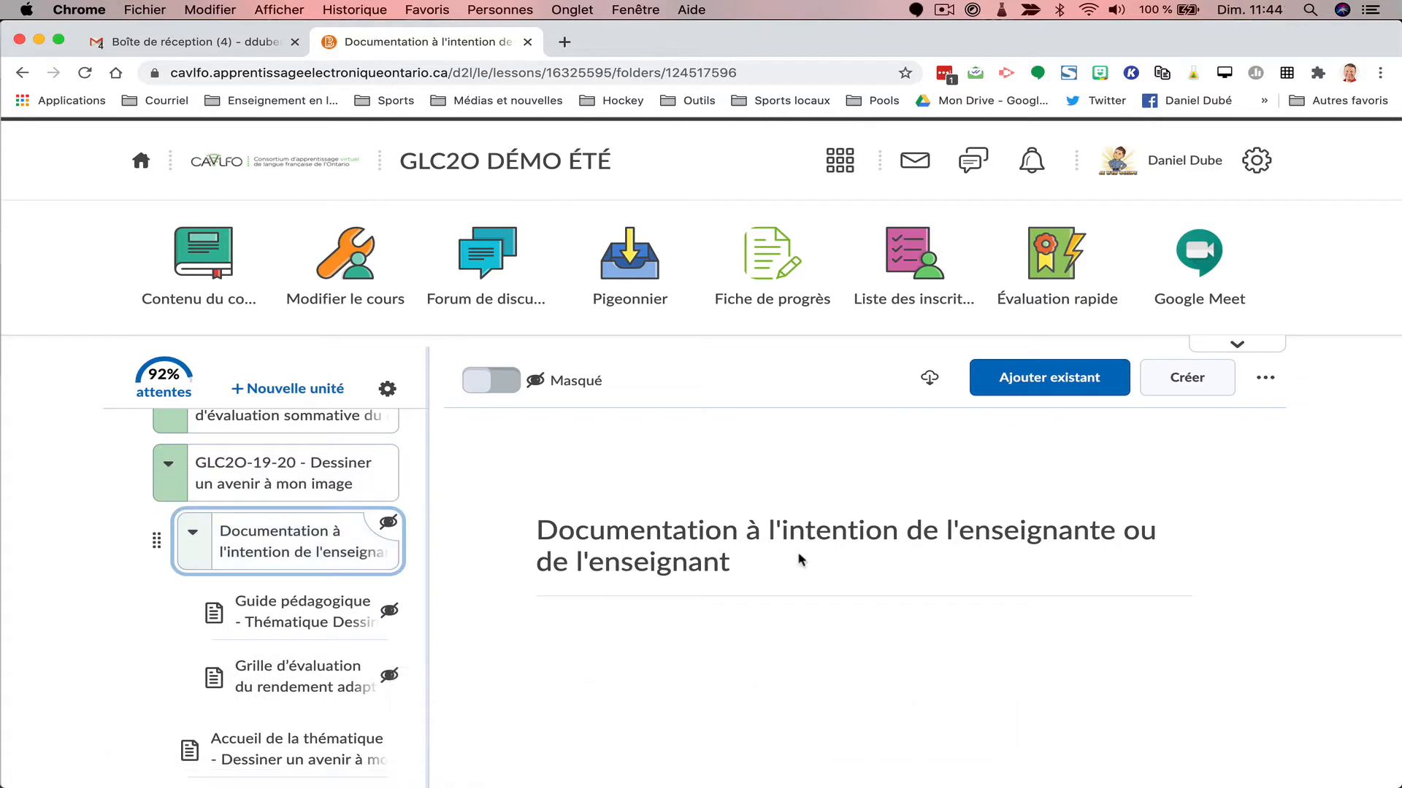
scroll(292, 703, down, 3)
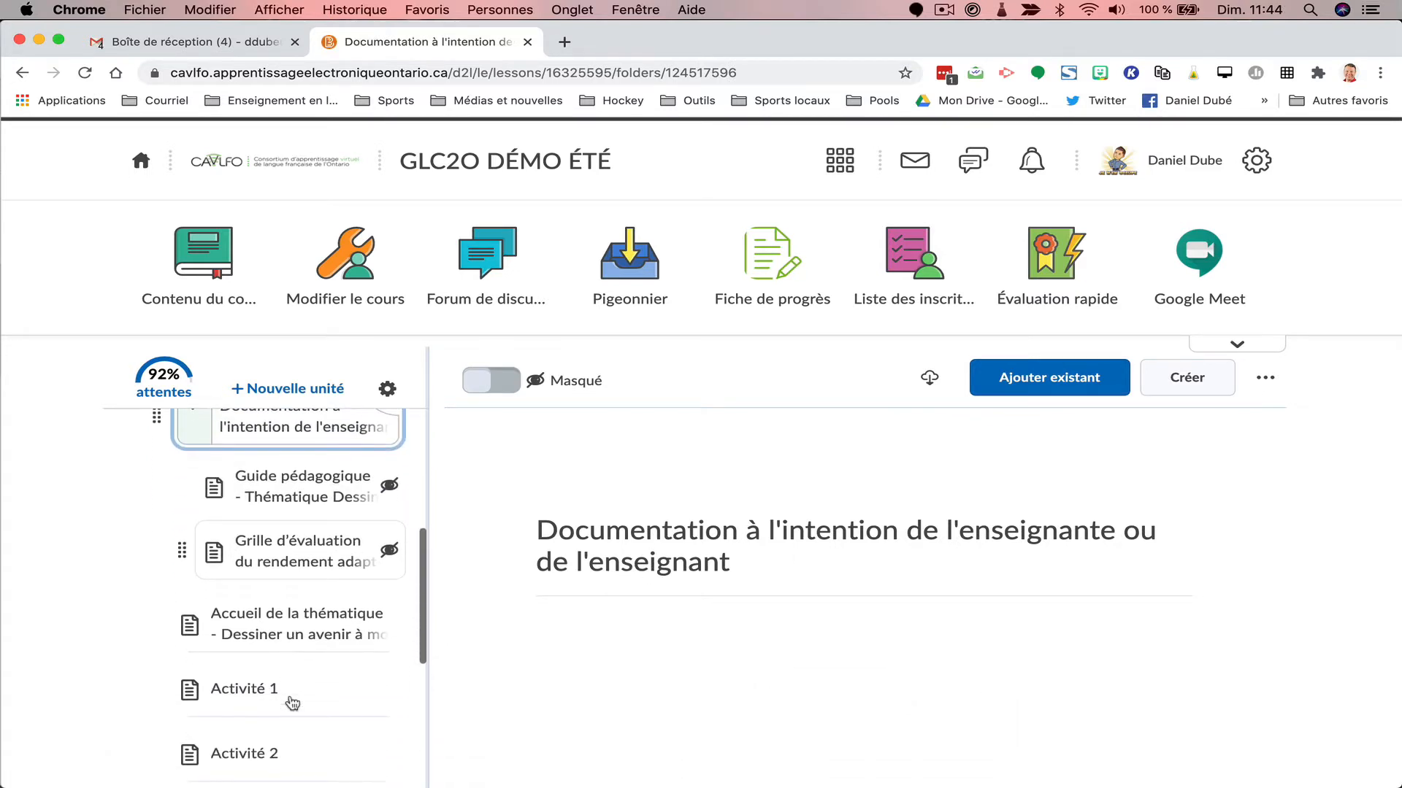
scroll(292, 703, up, 3)
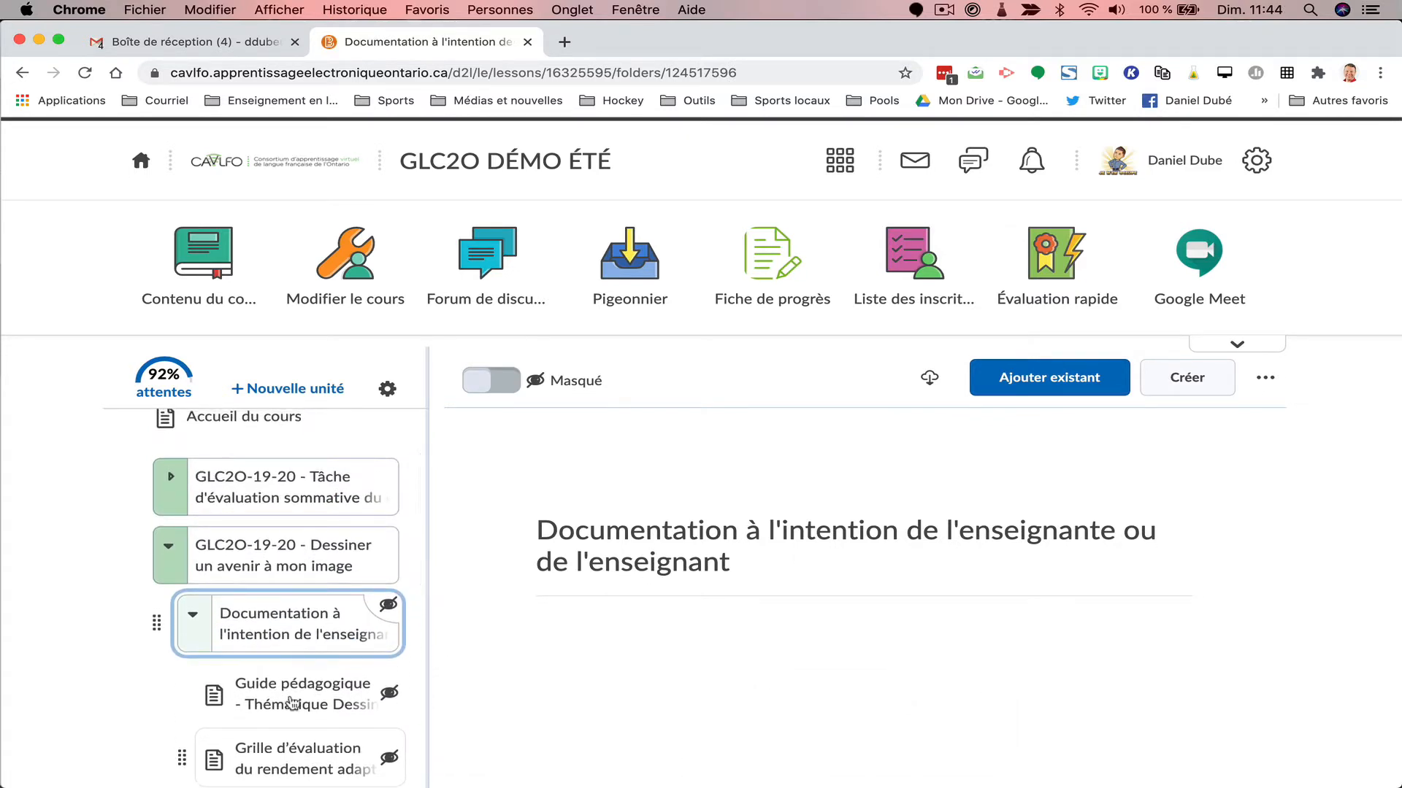
scroll(292, 703, down, 3)
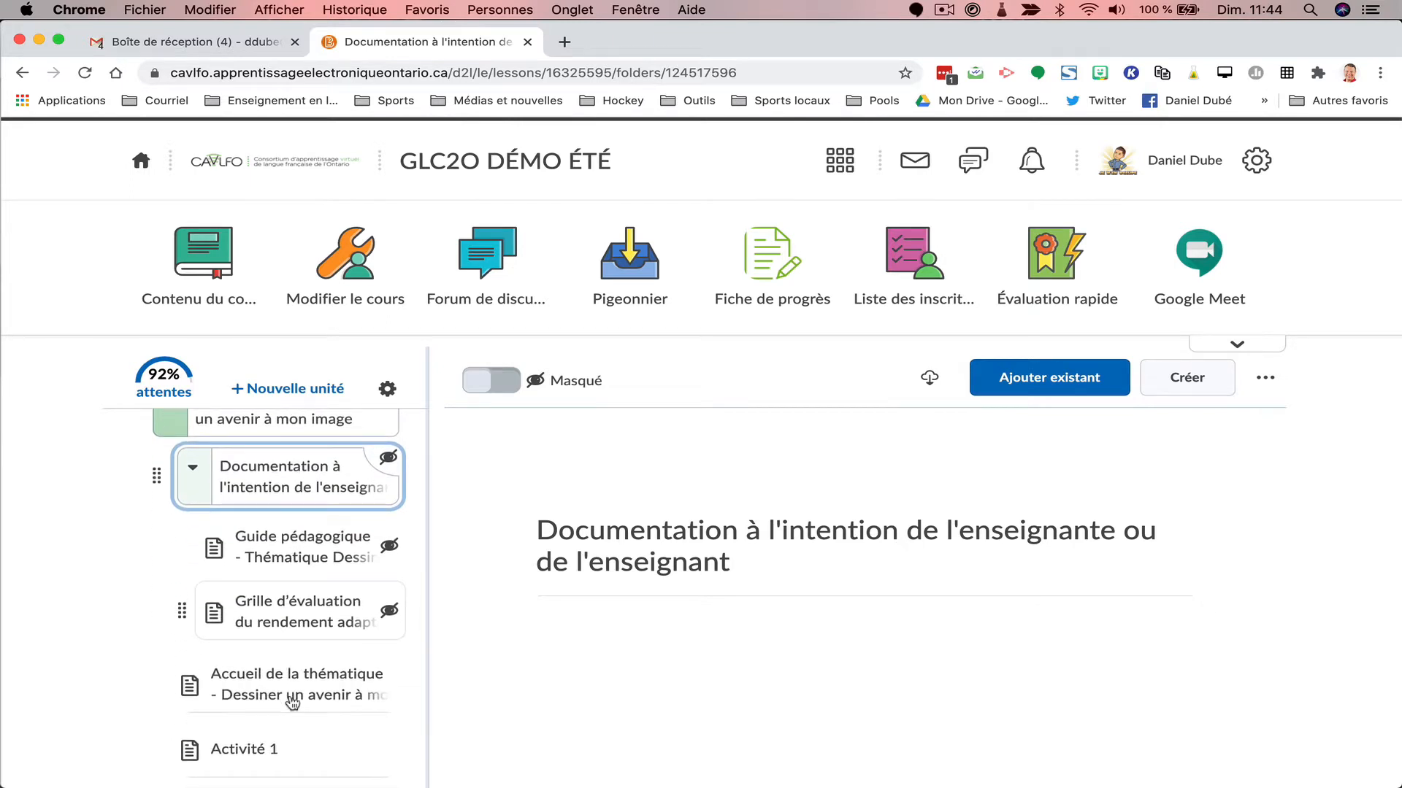
scroll(292, 703, down, 1)
scroll(292, 703, down, 3)
scroll(292, 703, down, 2)
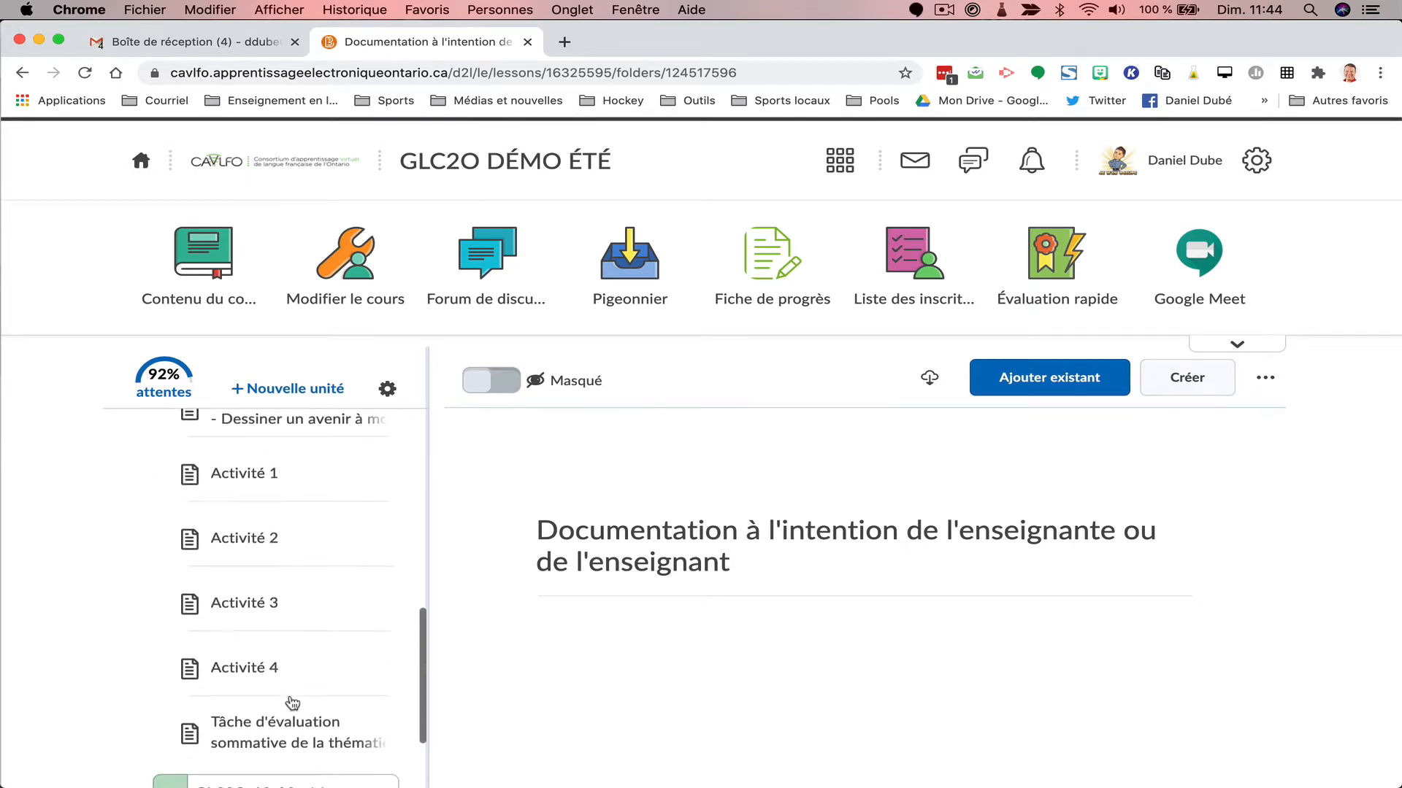
scroll(292, 703, up, 2)
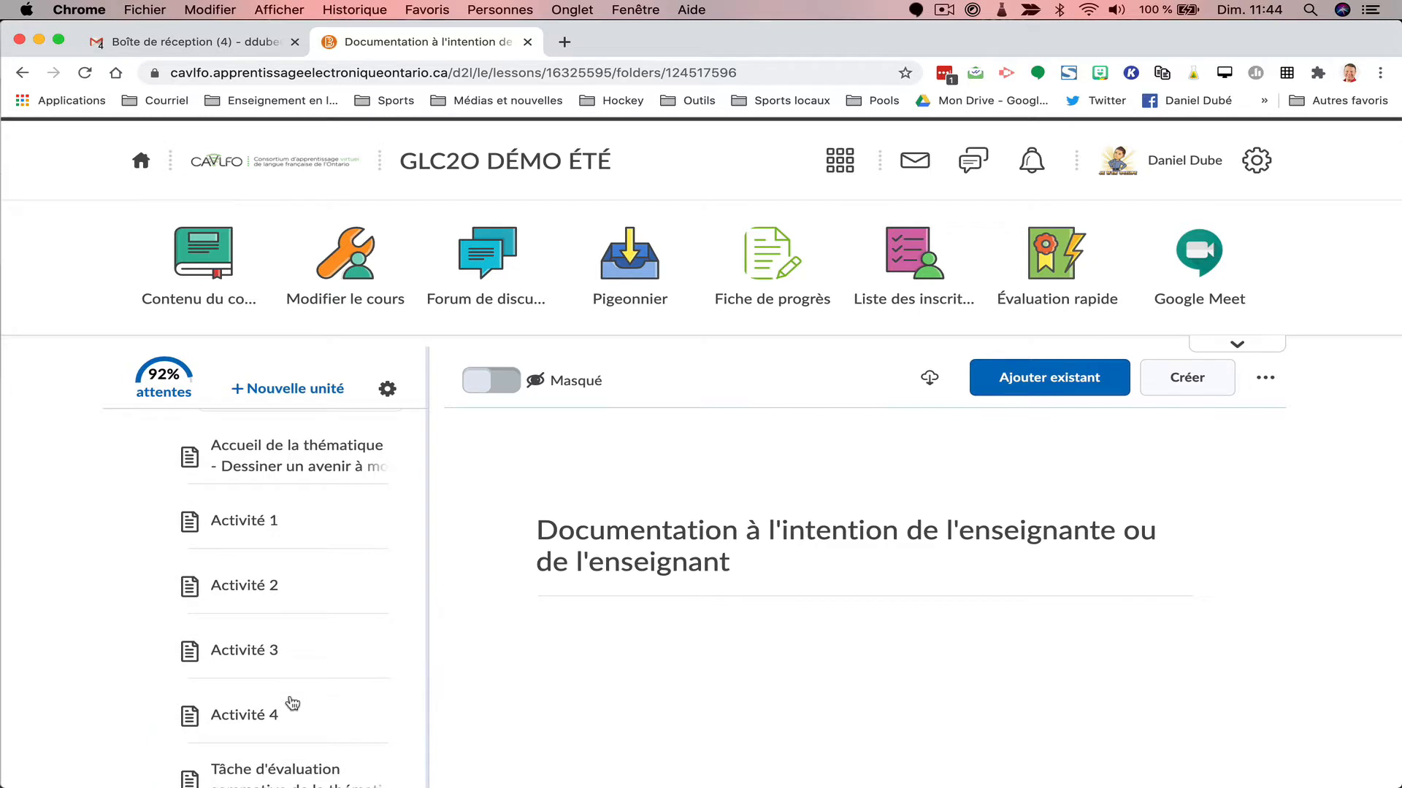
scroll(292, 703, down, 3)
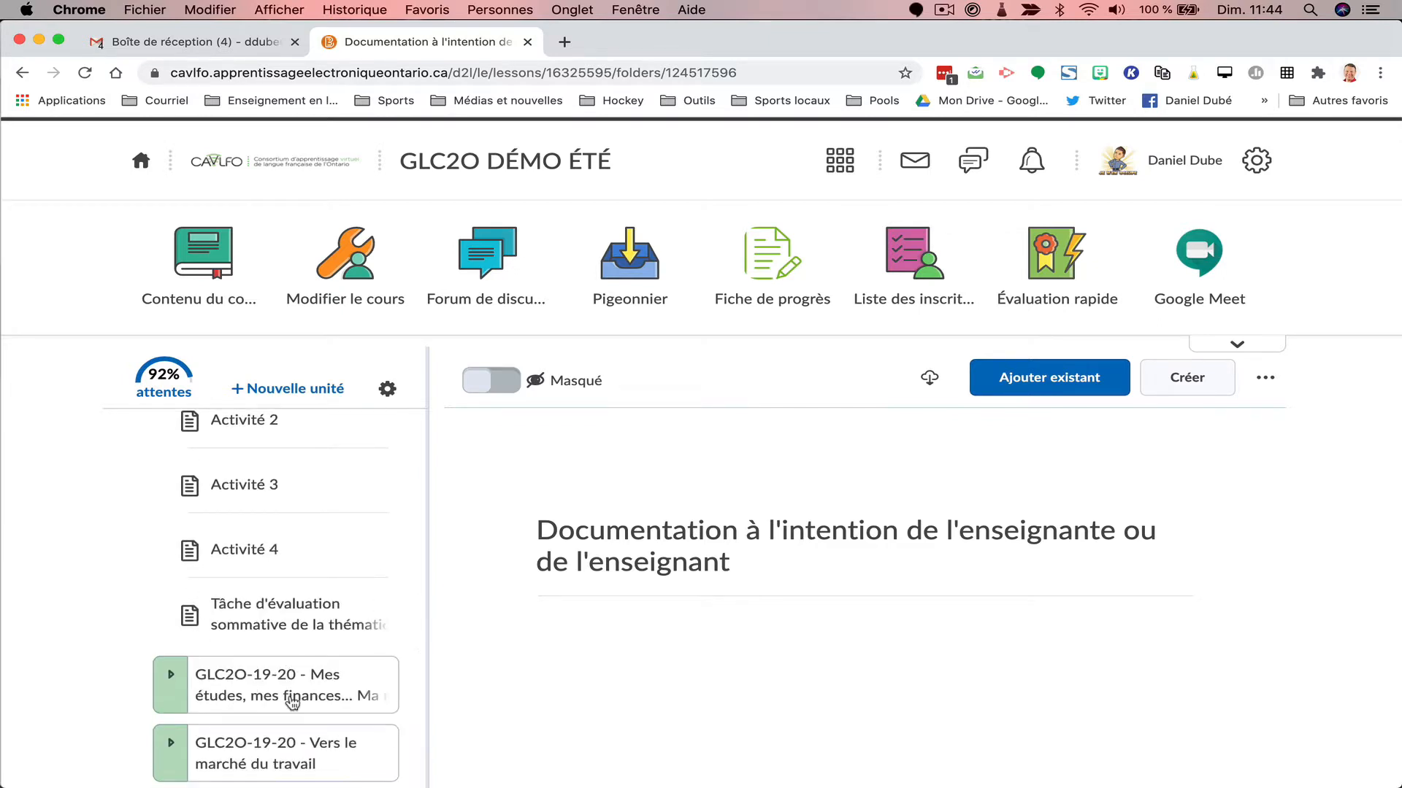
scroll(292, 703, up, 2)
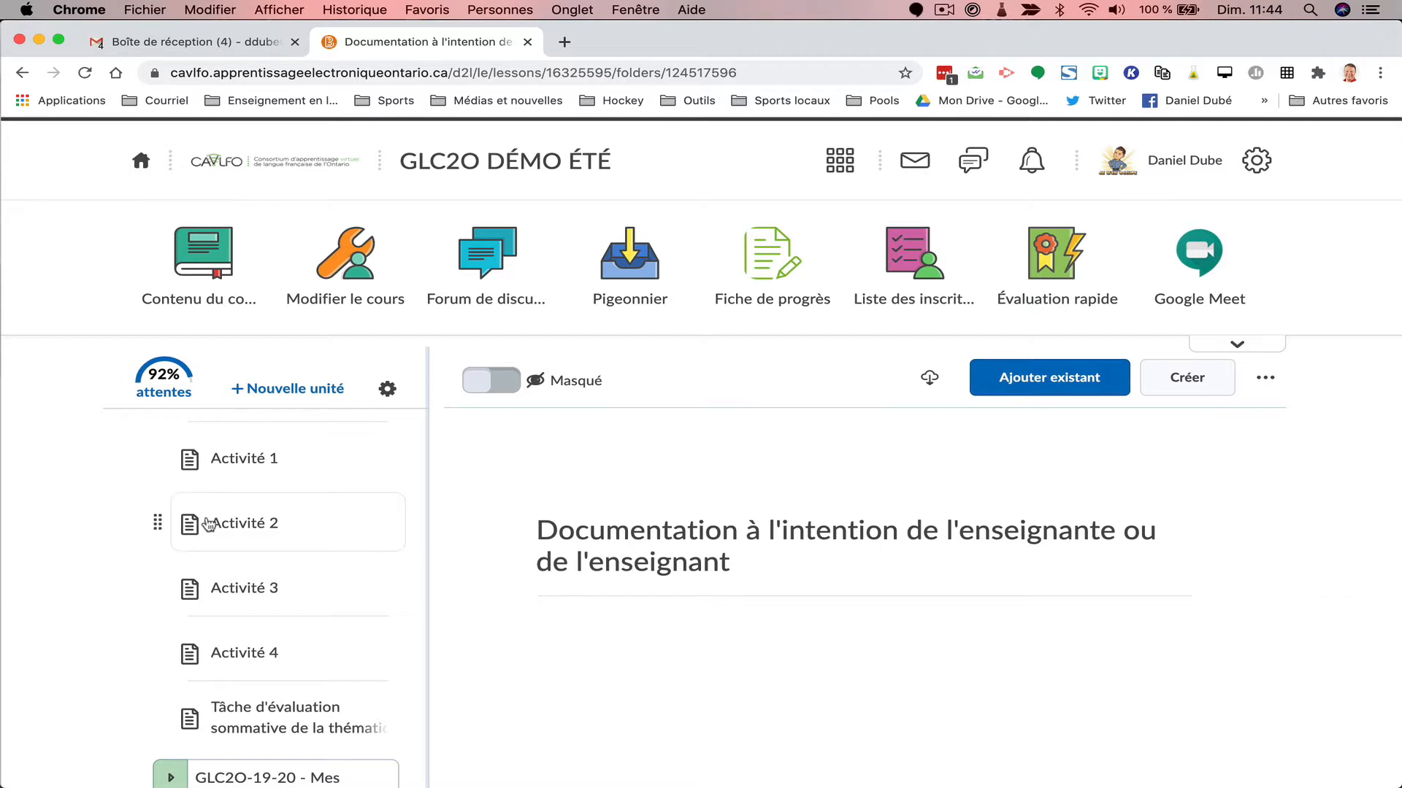
Open Activité 1 and read through its Qui suis-je? page, including the Mise en contexte section.
click(272, 465)
scroll(755, 544, down, 10)
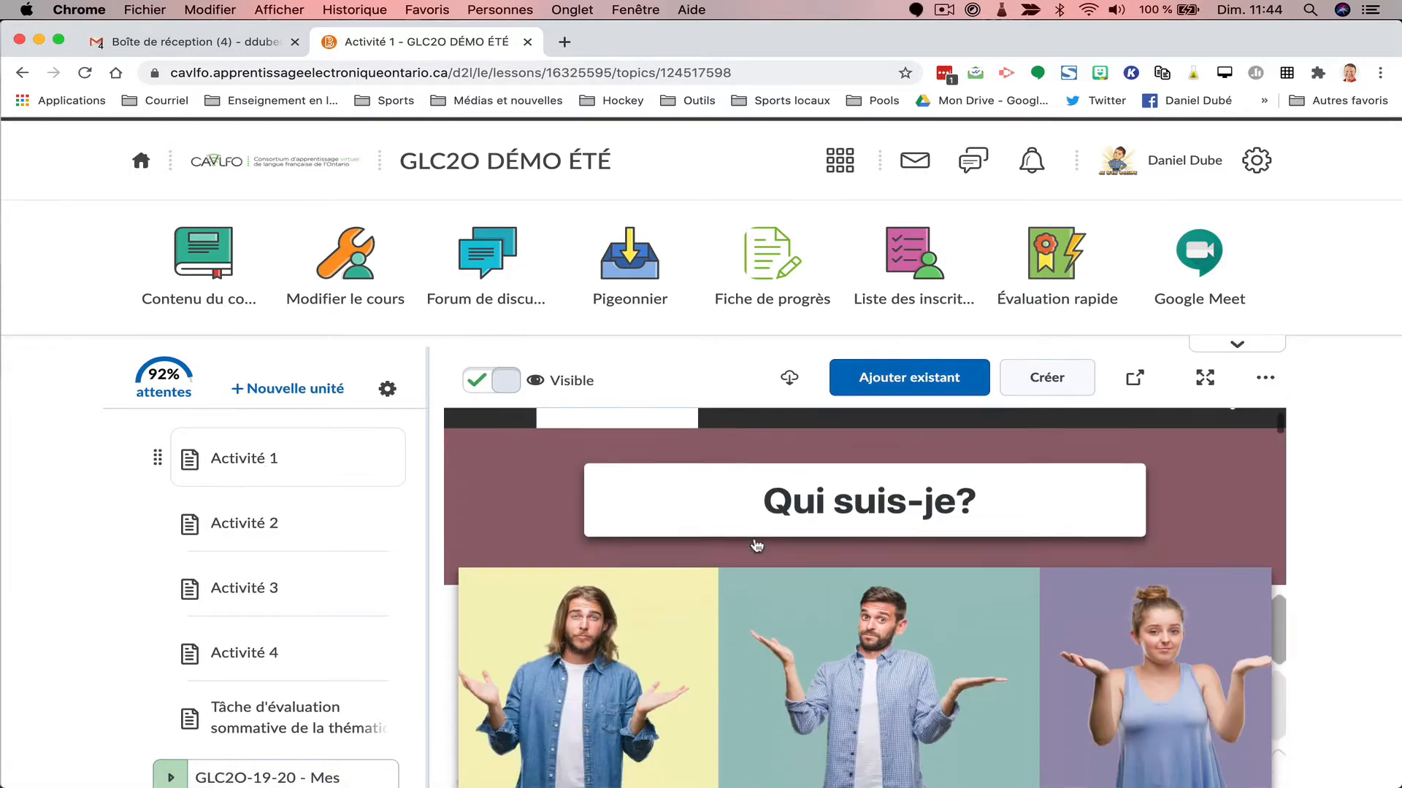
scroll(755, 544, down, 6)
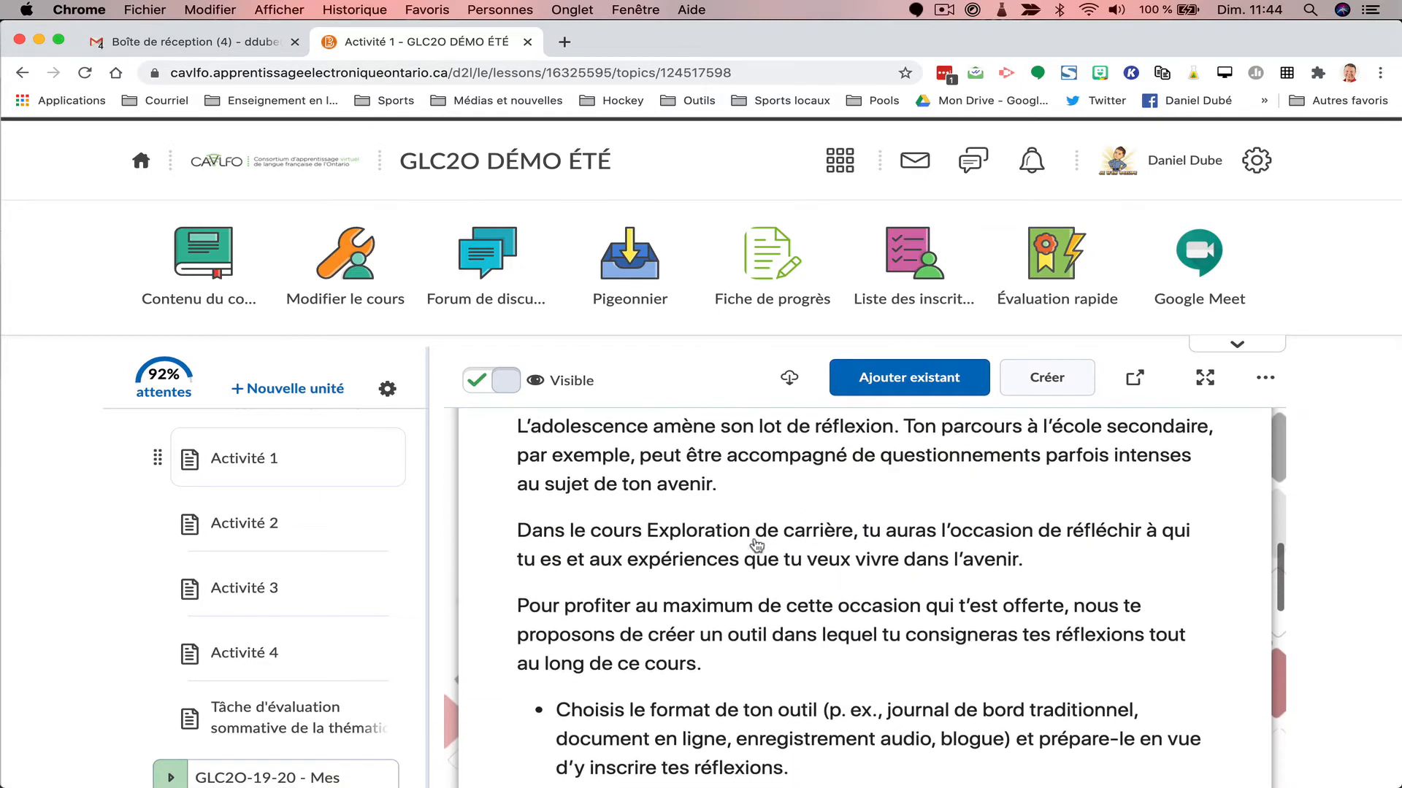
scroll(757, 546, down, 2)
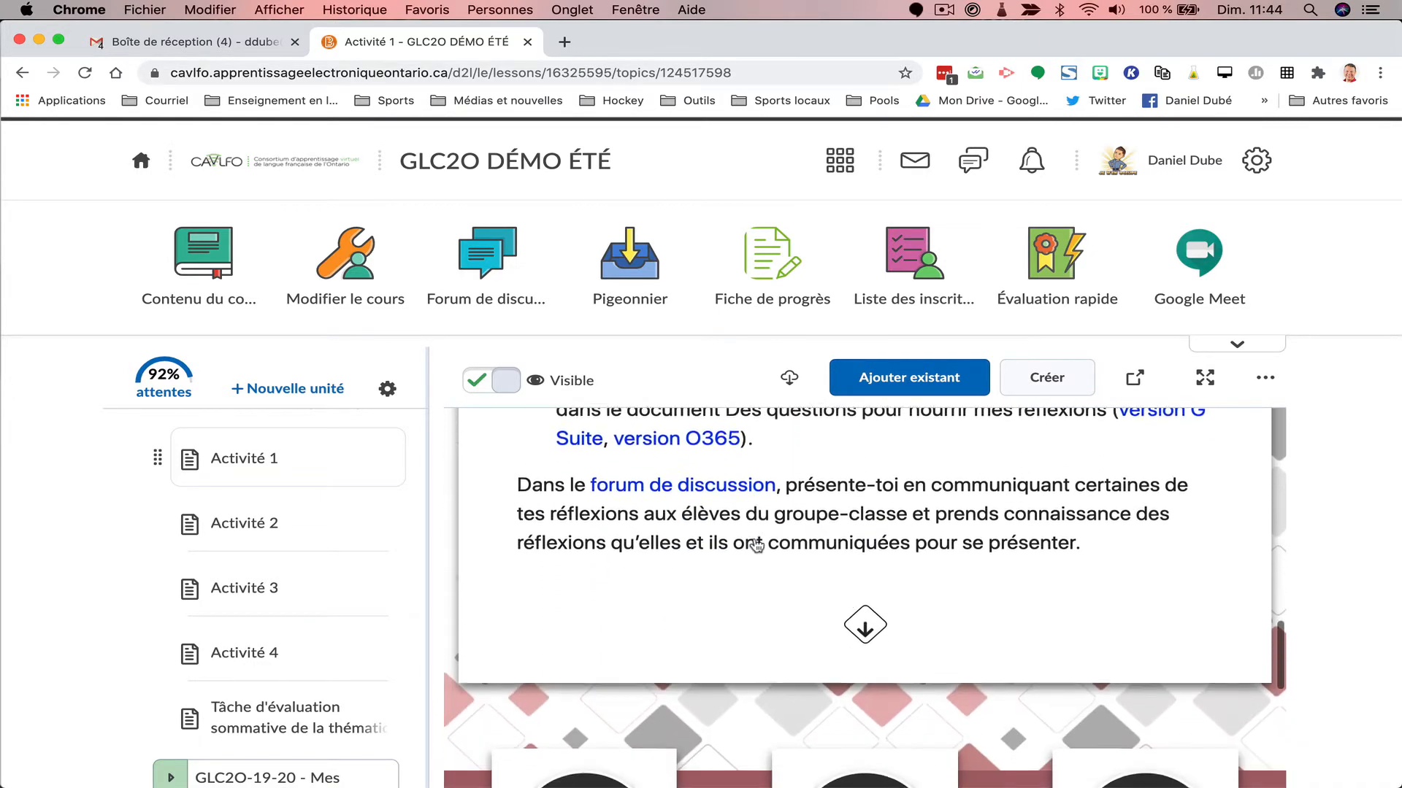
scroll(757, 546, up, 4)
scroll(757, 546, up, 6)
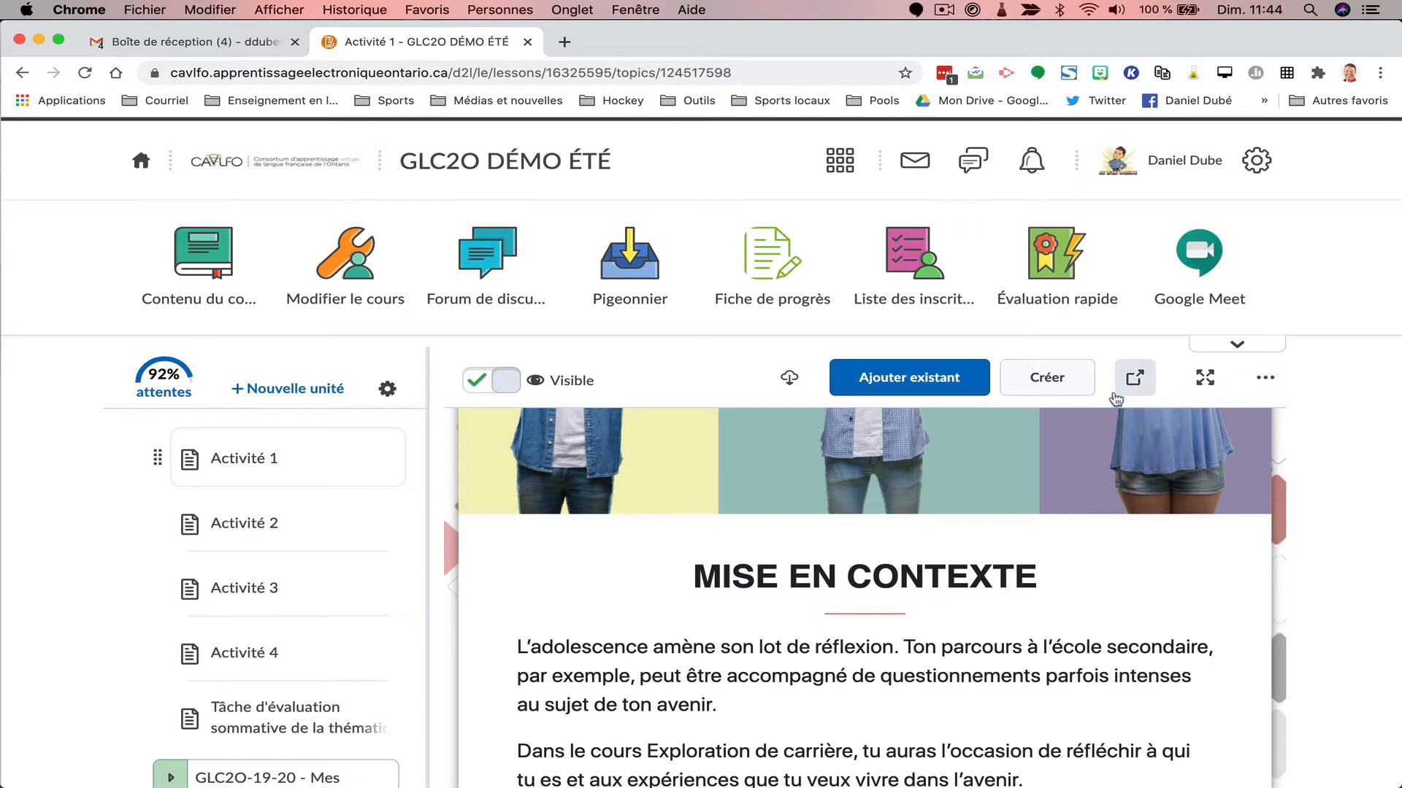
scroll(730, 700, down, 1)
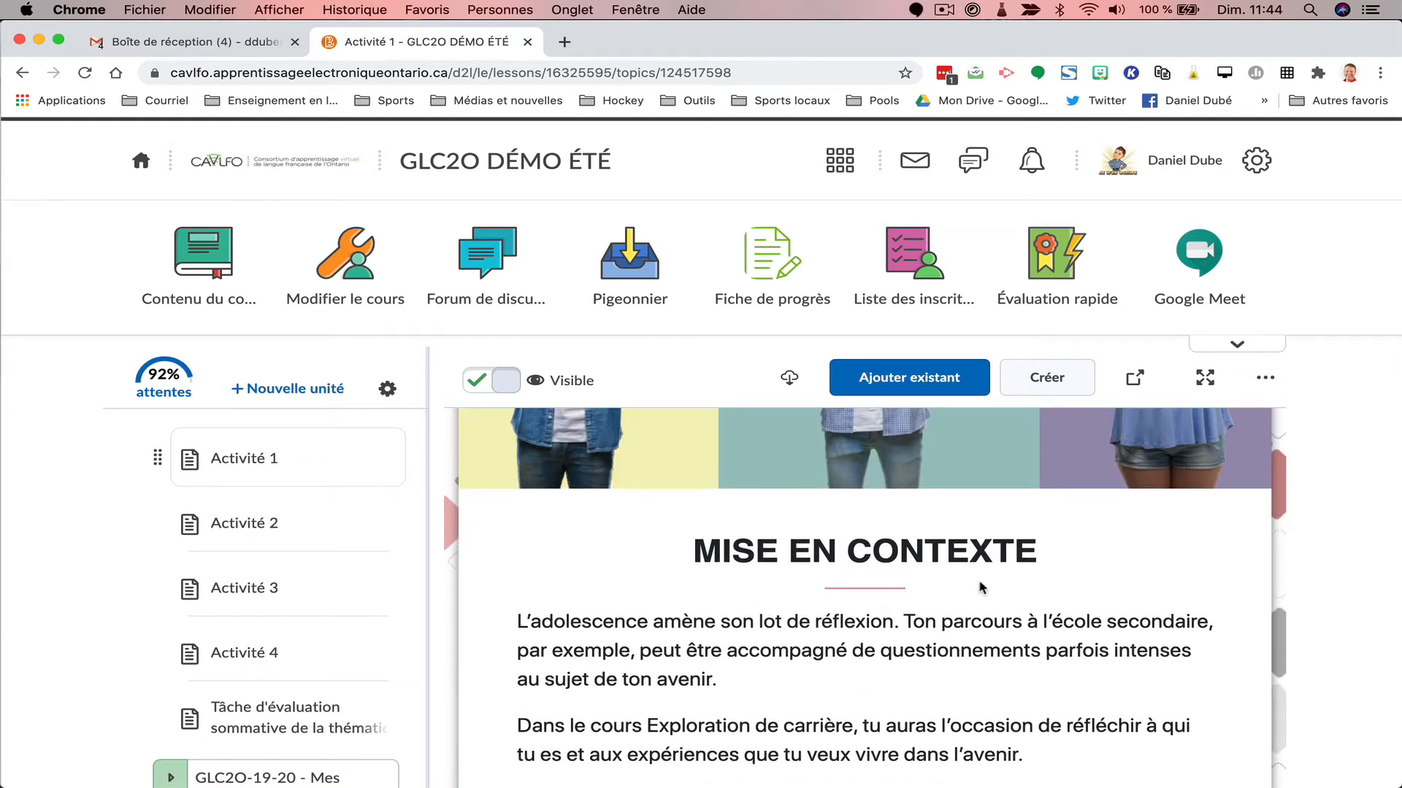
Display Activité 1 in full-screen mode and go back to the beginning of its page.
click(1205, 377)
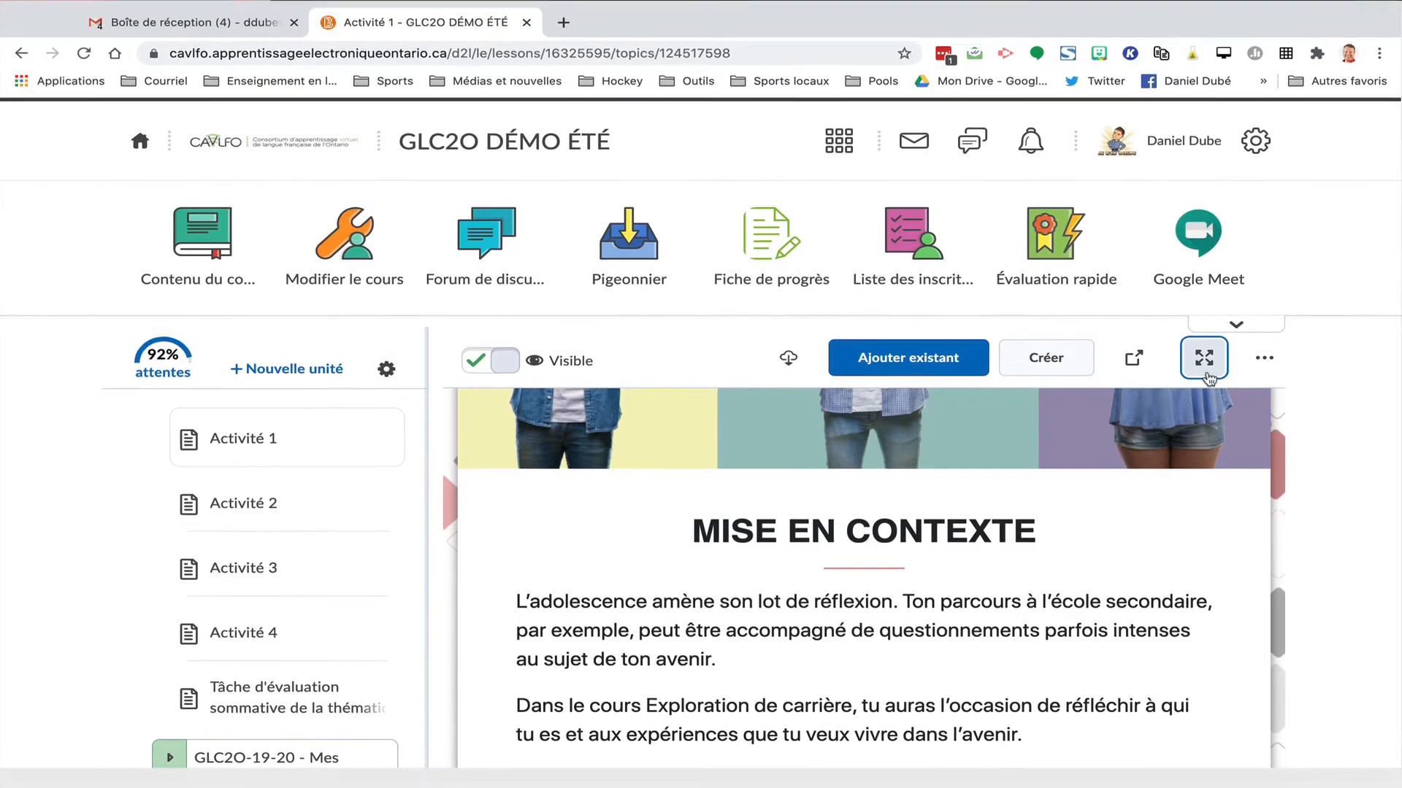
scroll(1209, 376, up, 4)
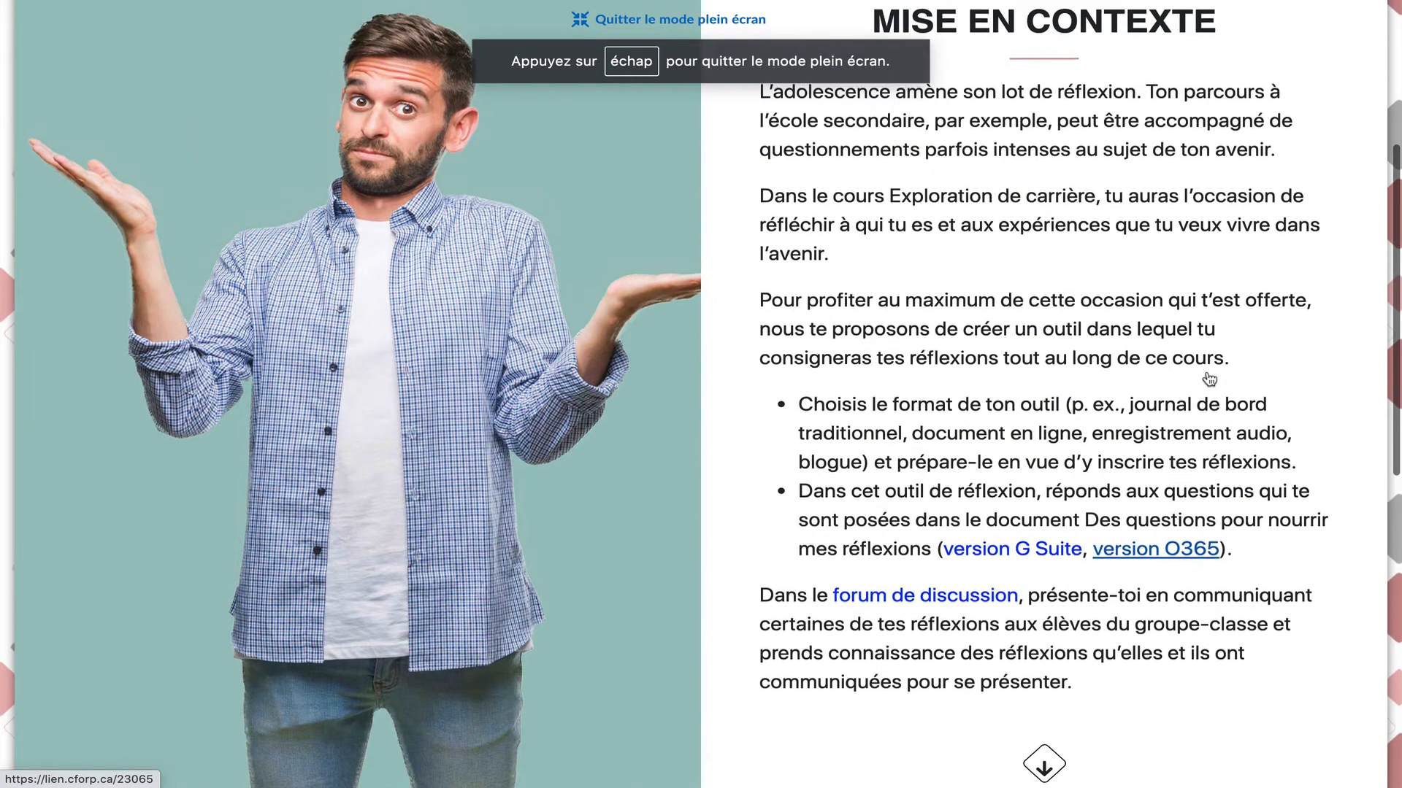
scroll(1209, 378, up, 3)
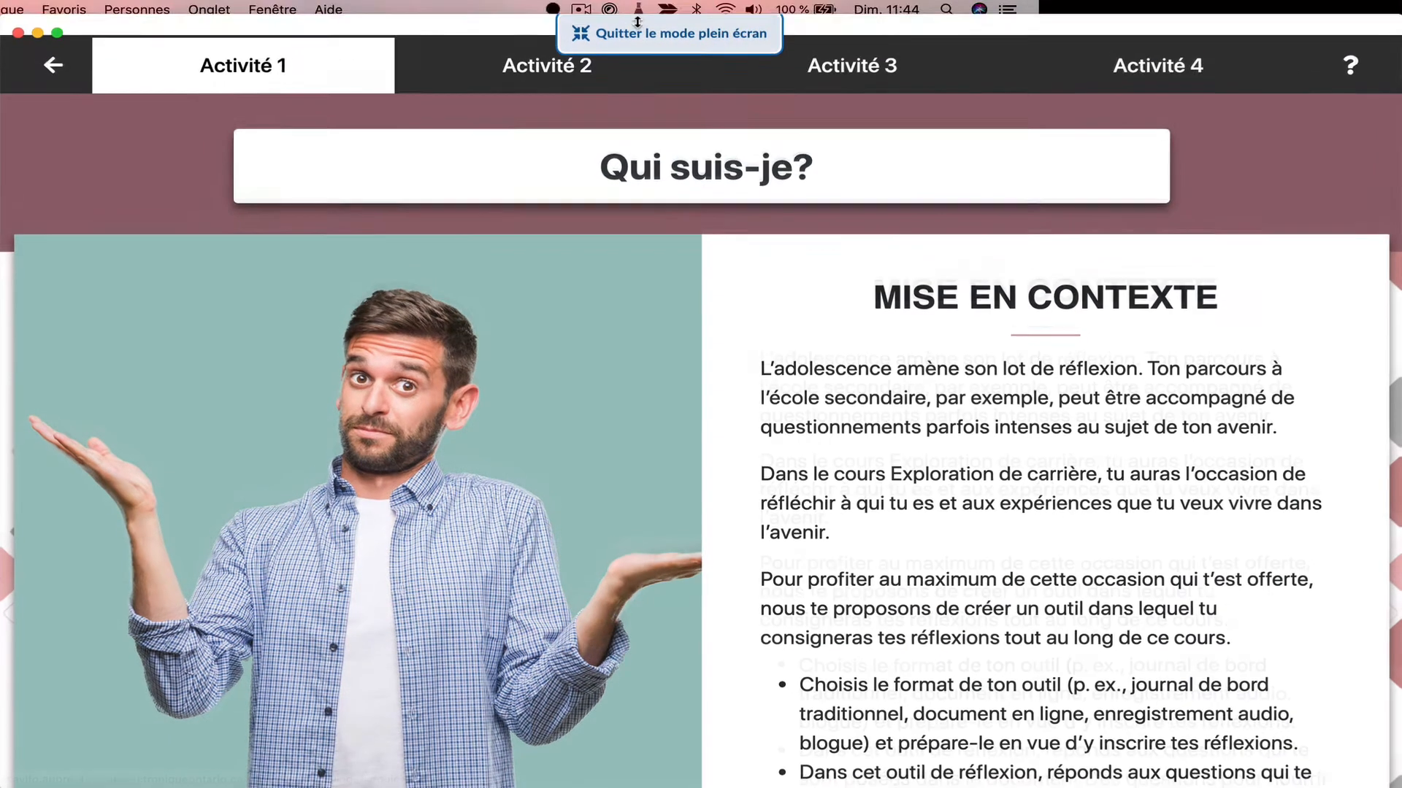
Exit the full-screen view and open Activité 1 for editing.
click(637, 33)
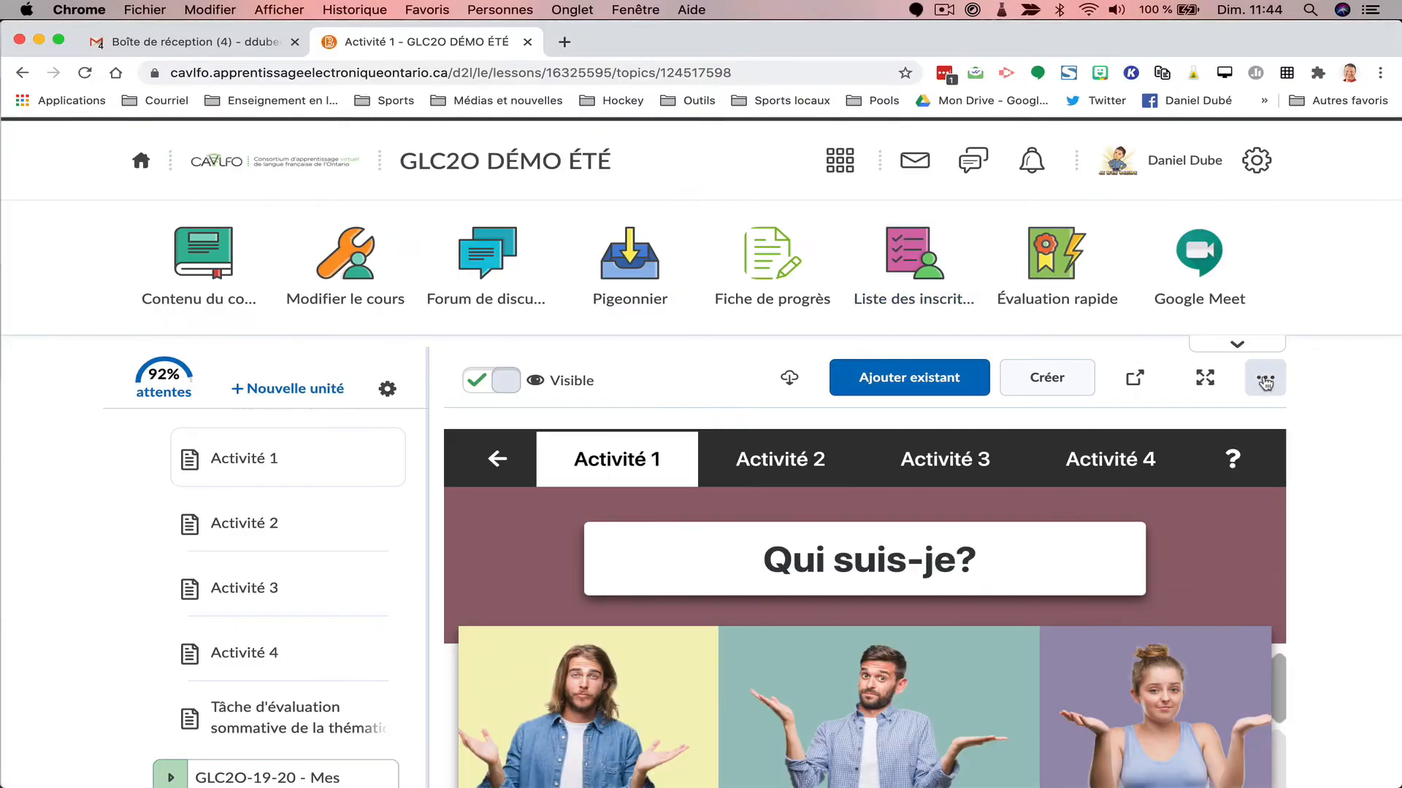
click(1268, 381)
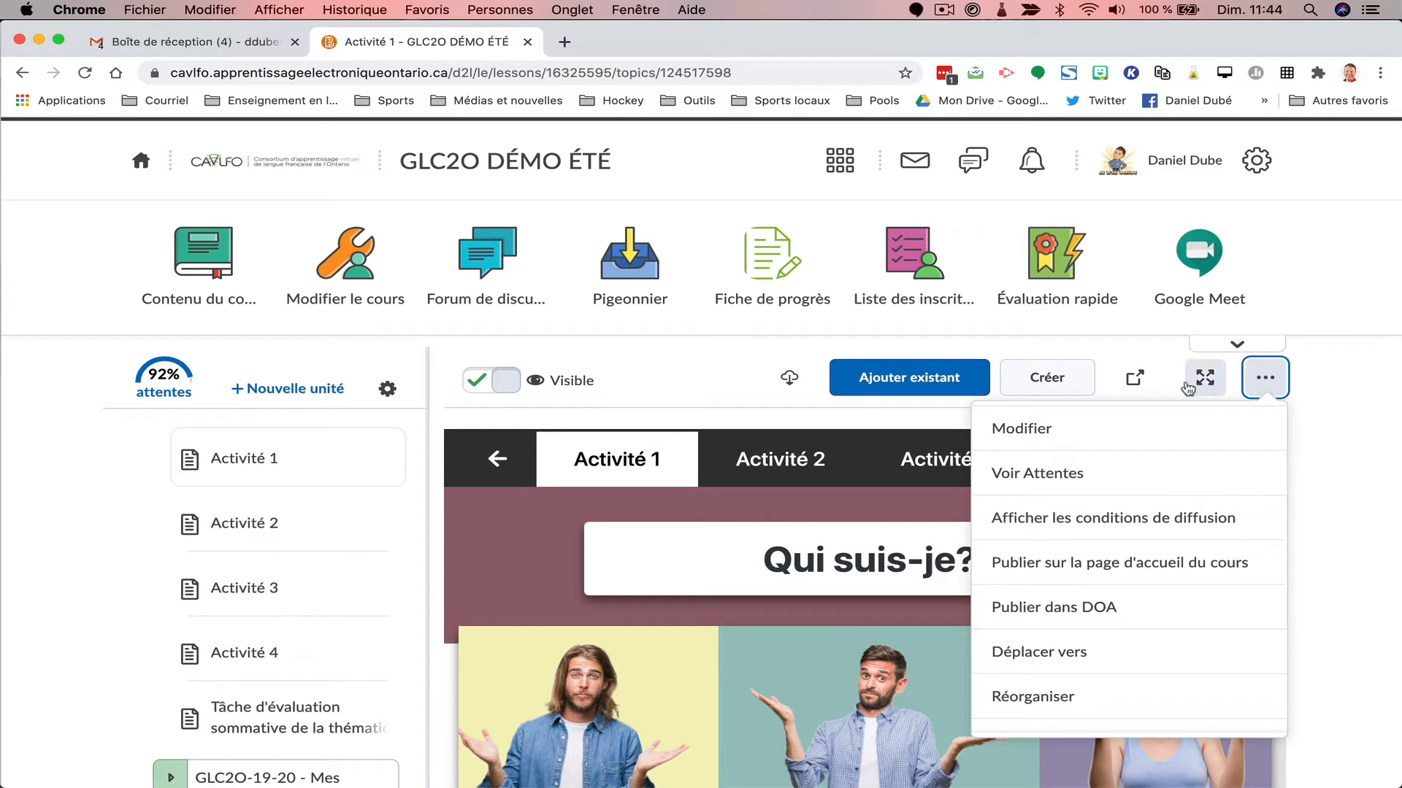
click(1047, 434)
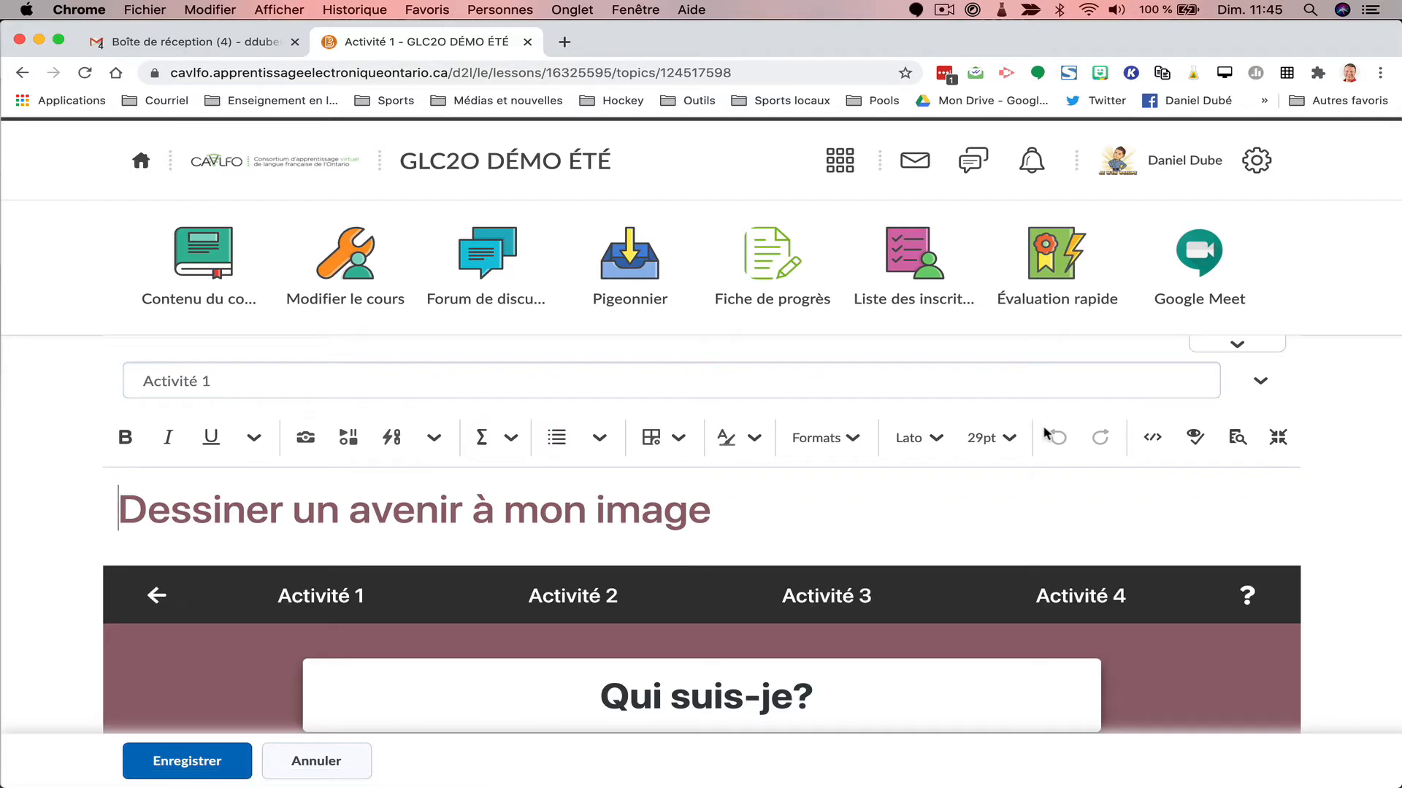
Strike through the bullet beginning "Choisis le format de ton outil" in Activité 1 and remove the strikethrough again.
scroll(1015, 525, down, 10)
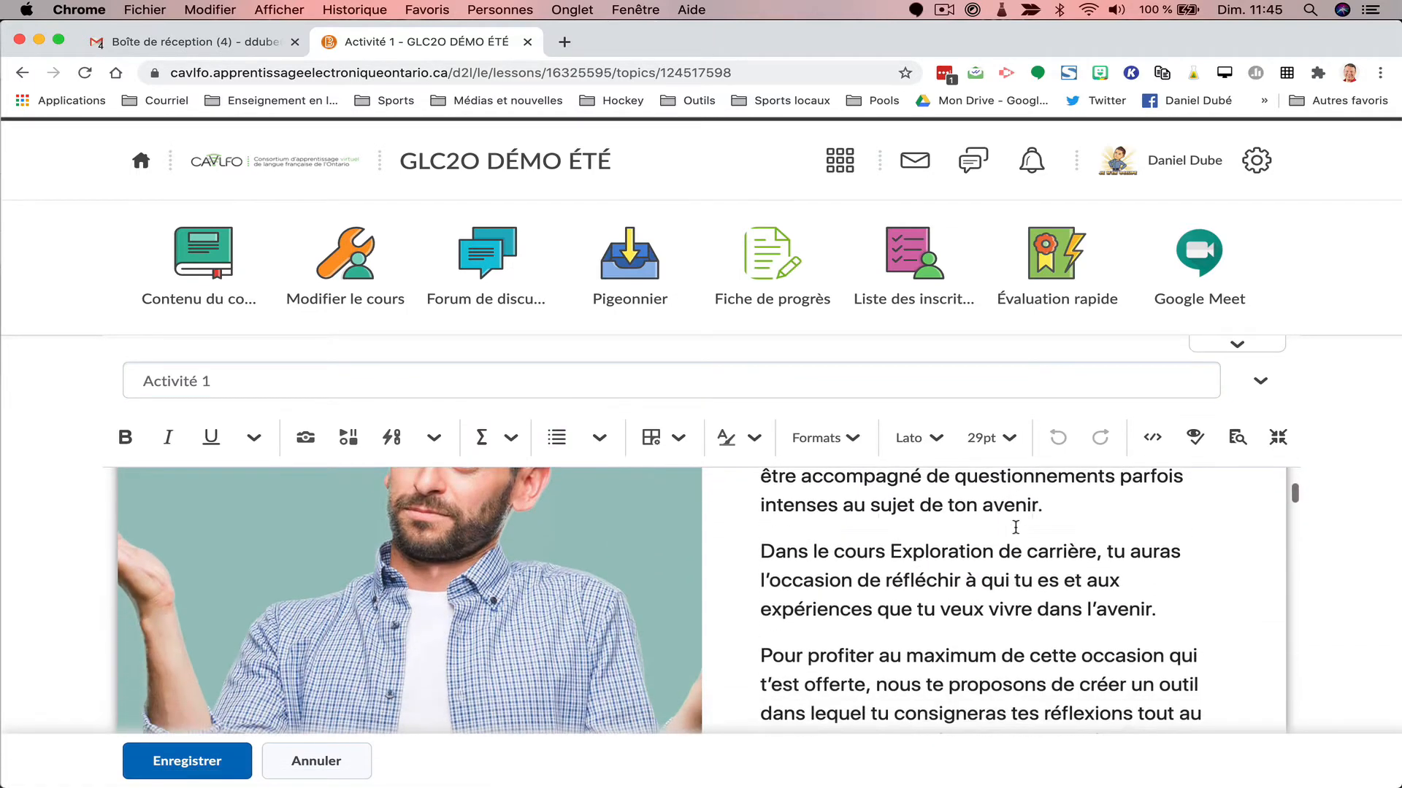
scroll(1015, 525, down, 10)
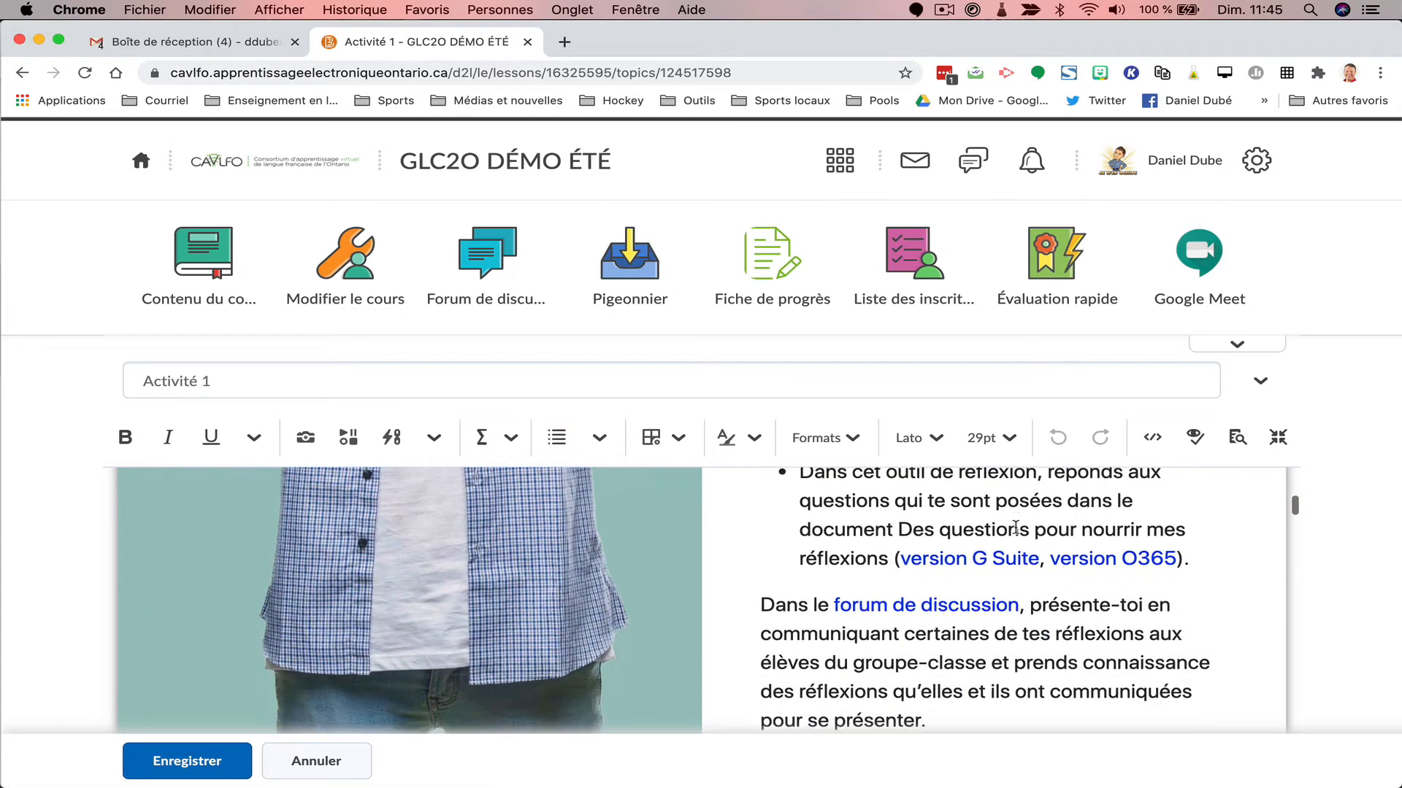
scroll(1015, 527, down, 5)
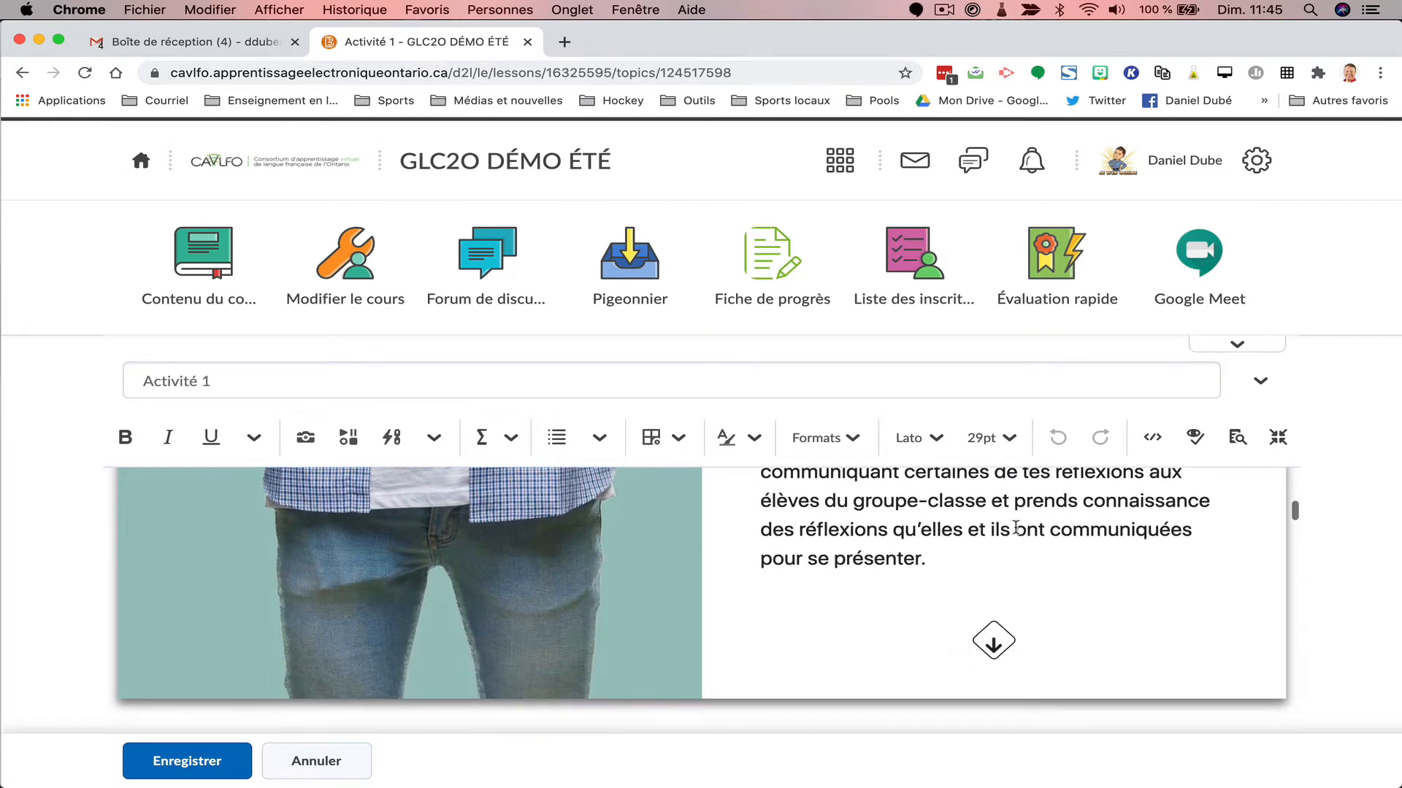
scroll(1016, 527, up, 8)
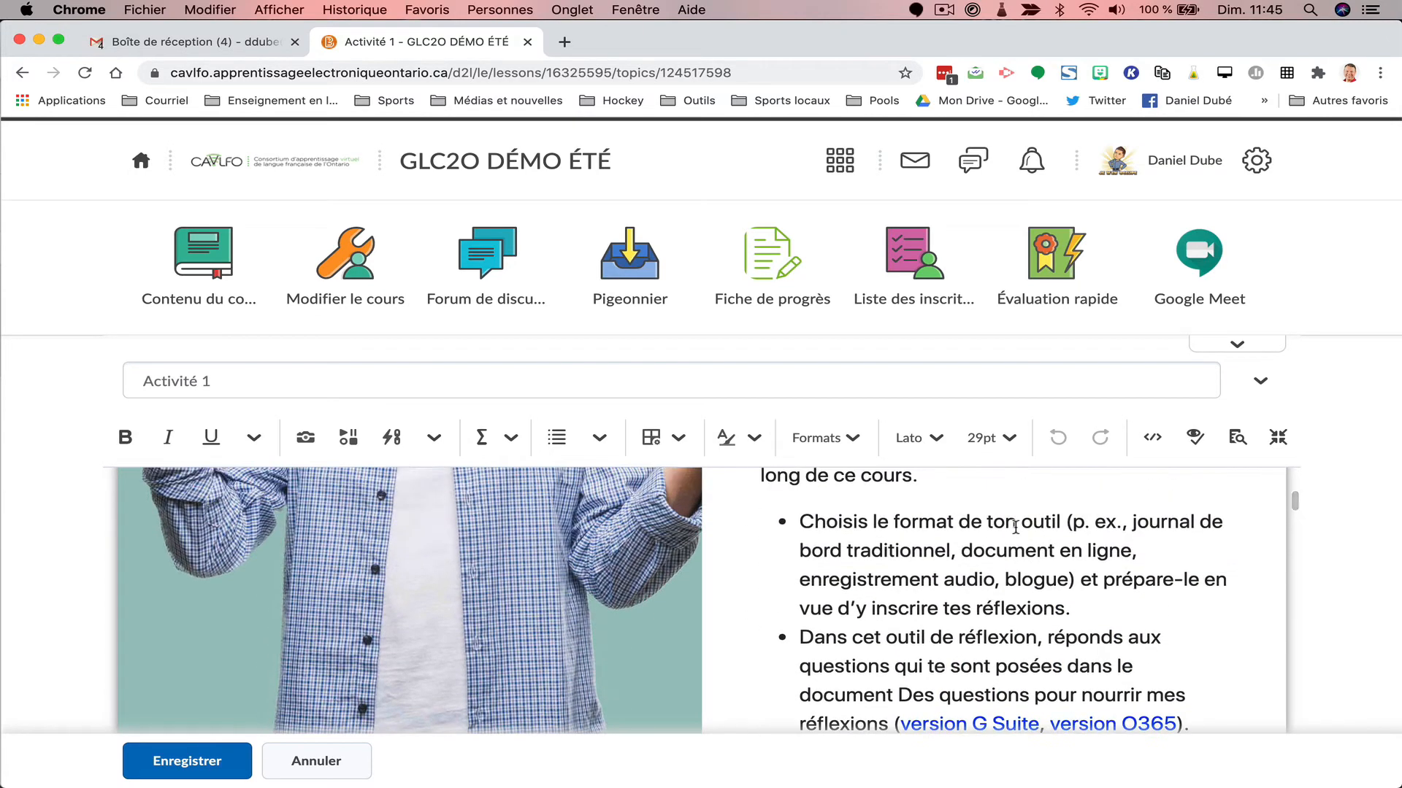
scroll(1016, 526, up, 1)
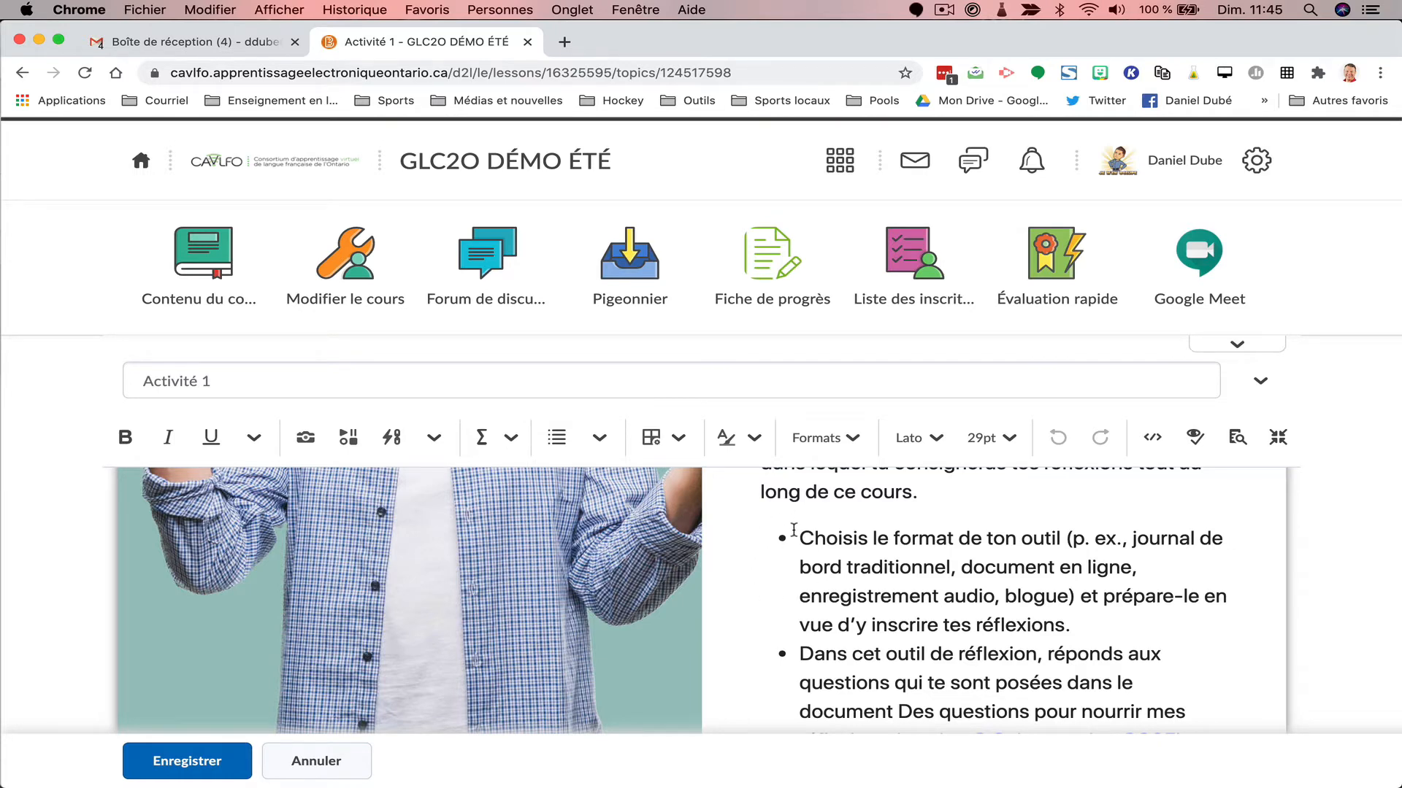
drag(794, 530, 1085, 659)
click(793, 618)
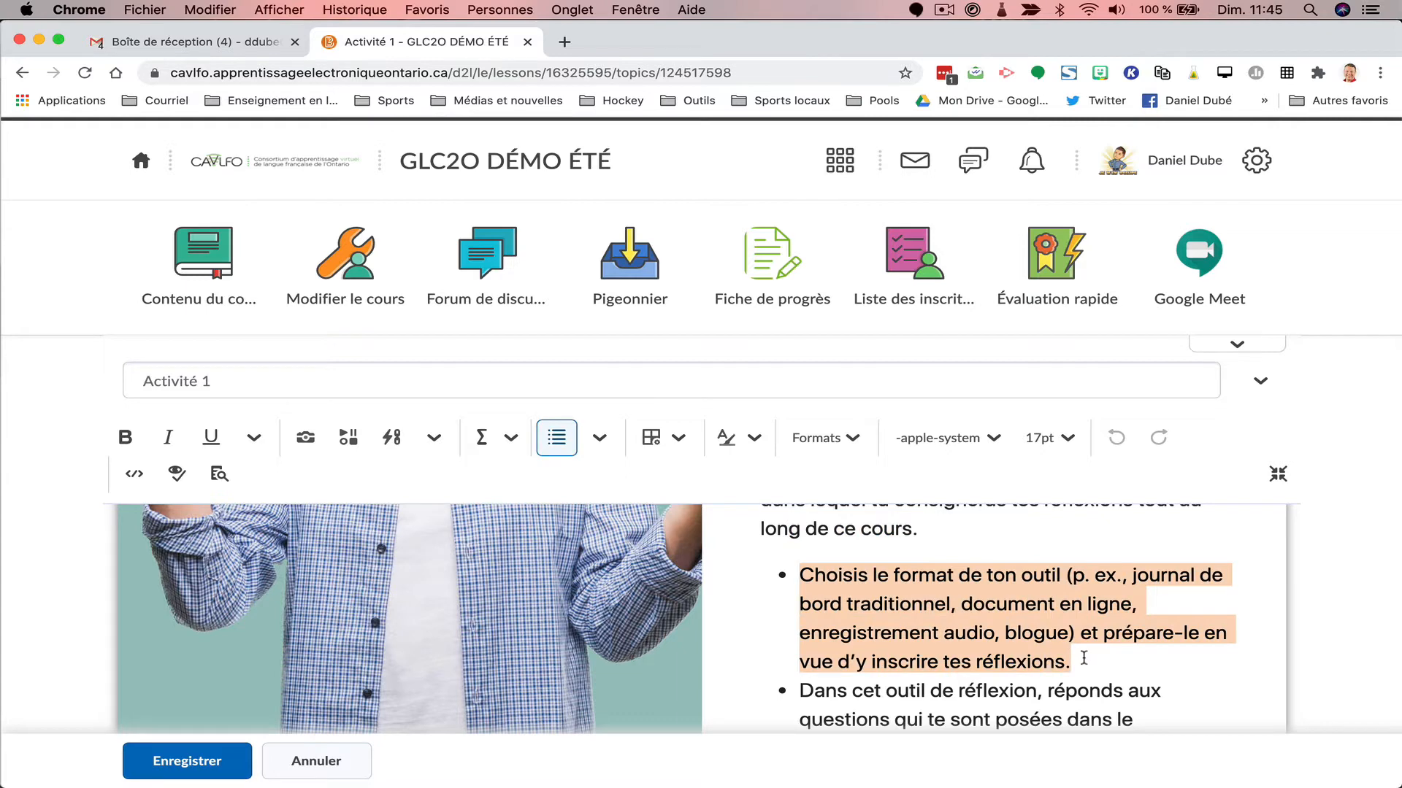
click(255, 438)
click(280, 479)
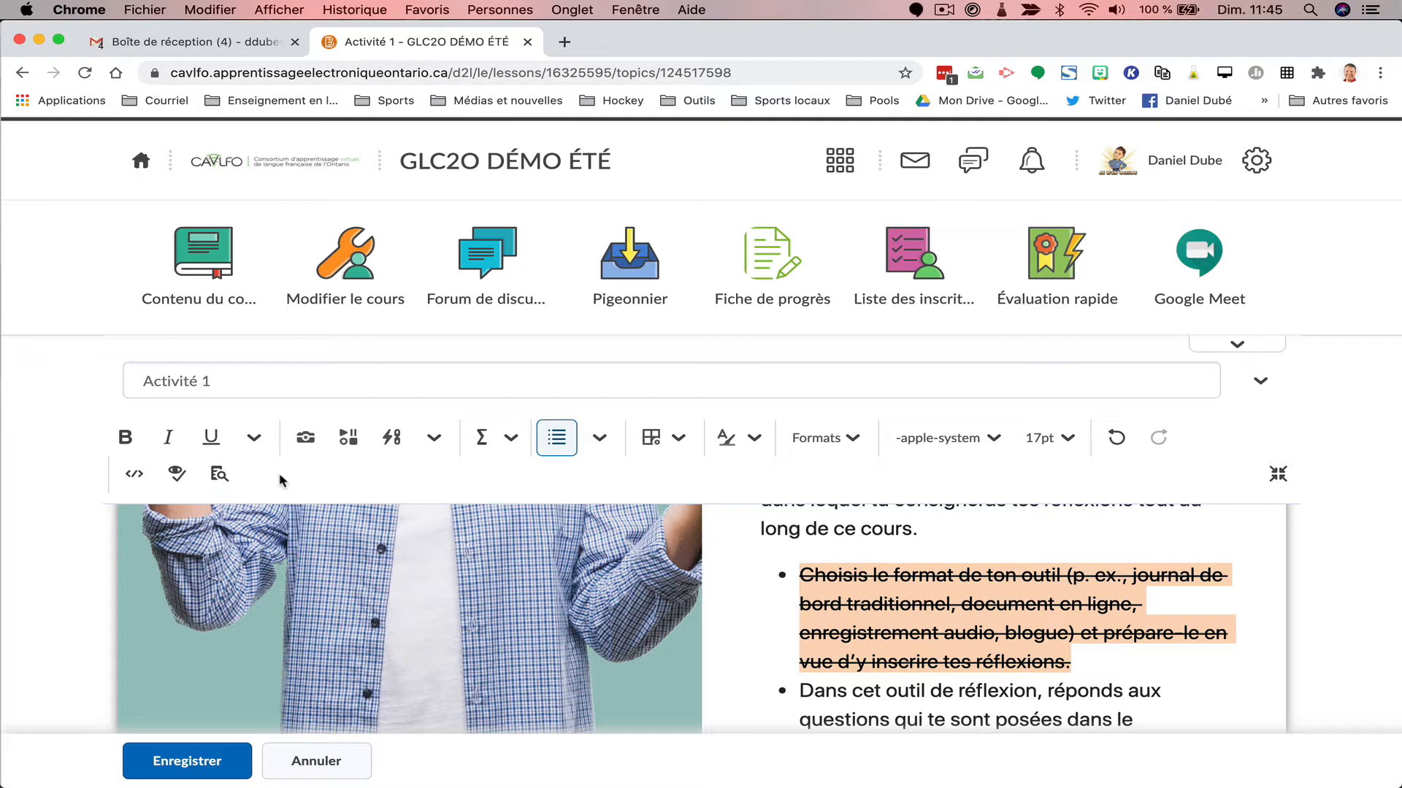
click(254, 437)
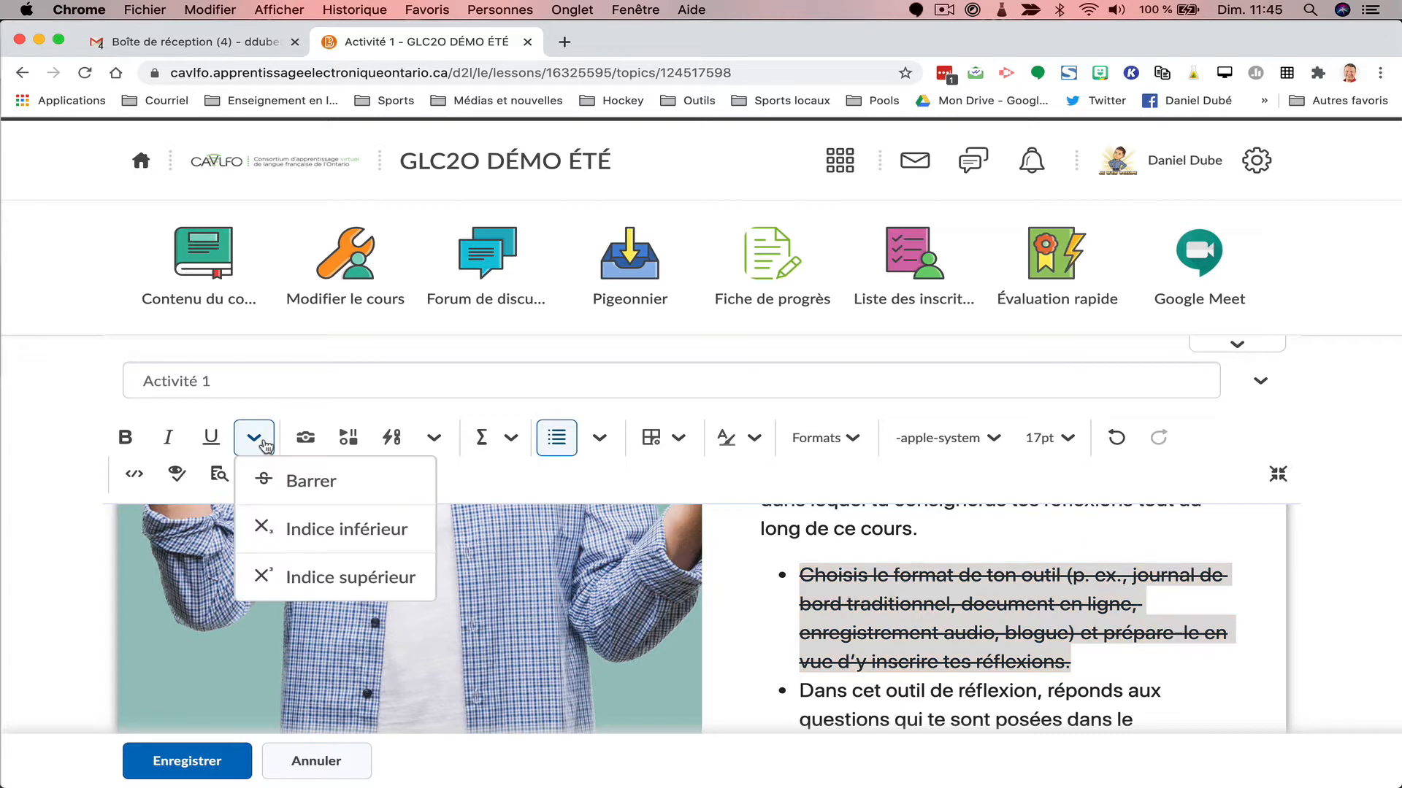
click(287, 482)
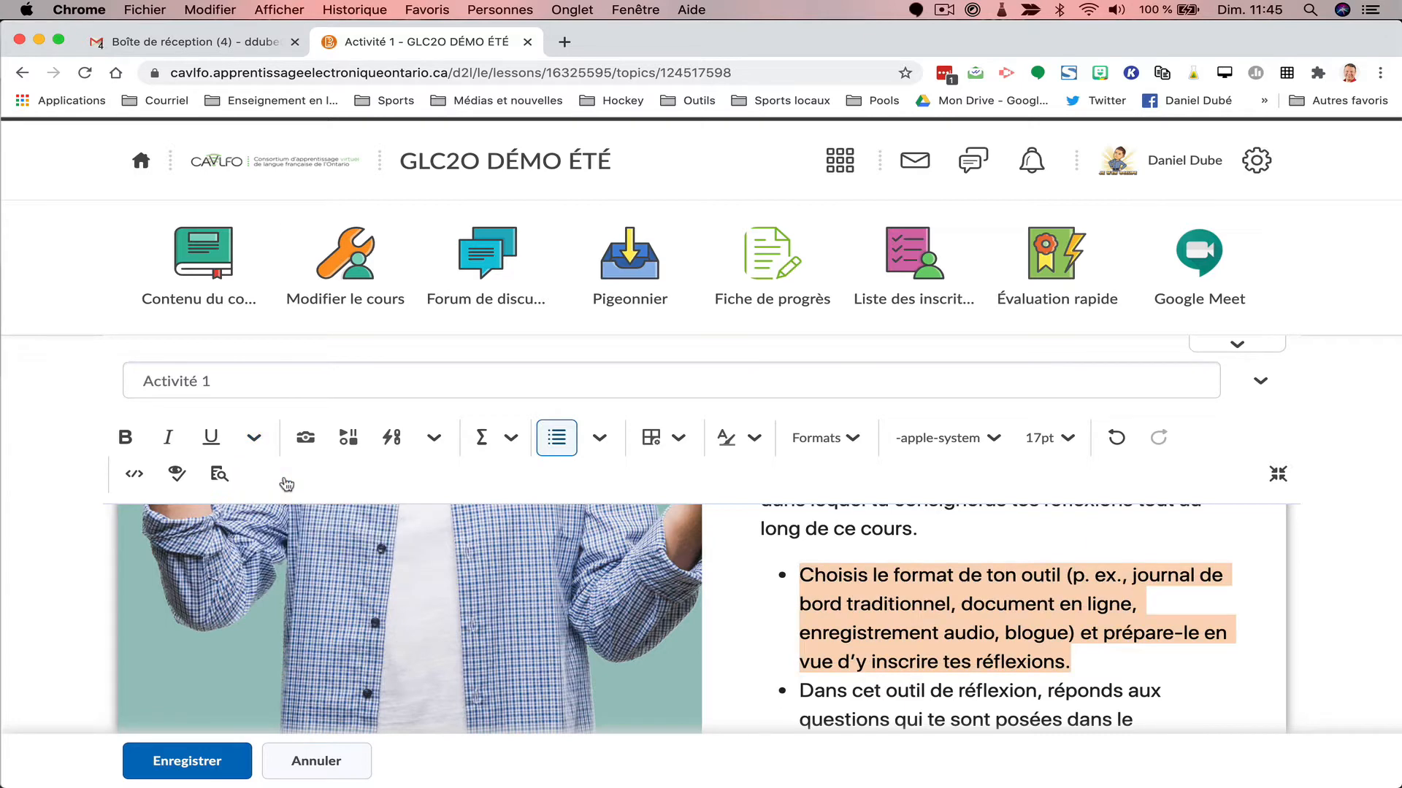
scroll(701, 594, down, 3)
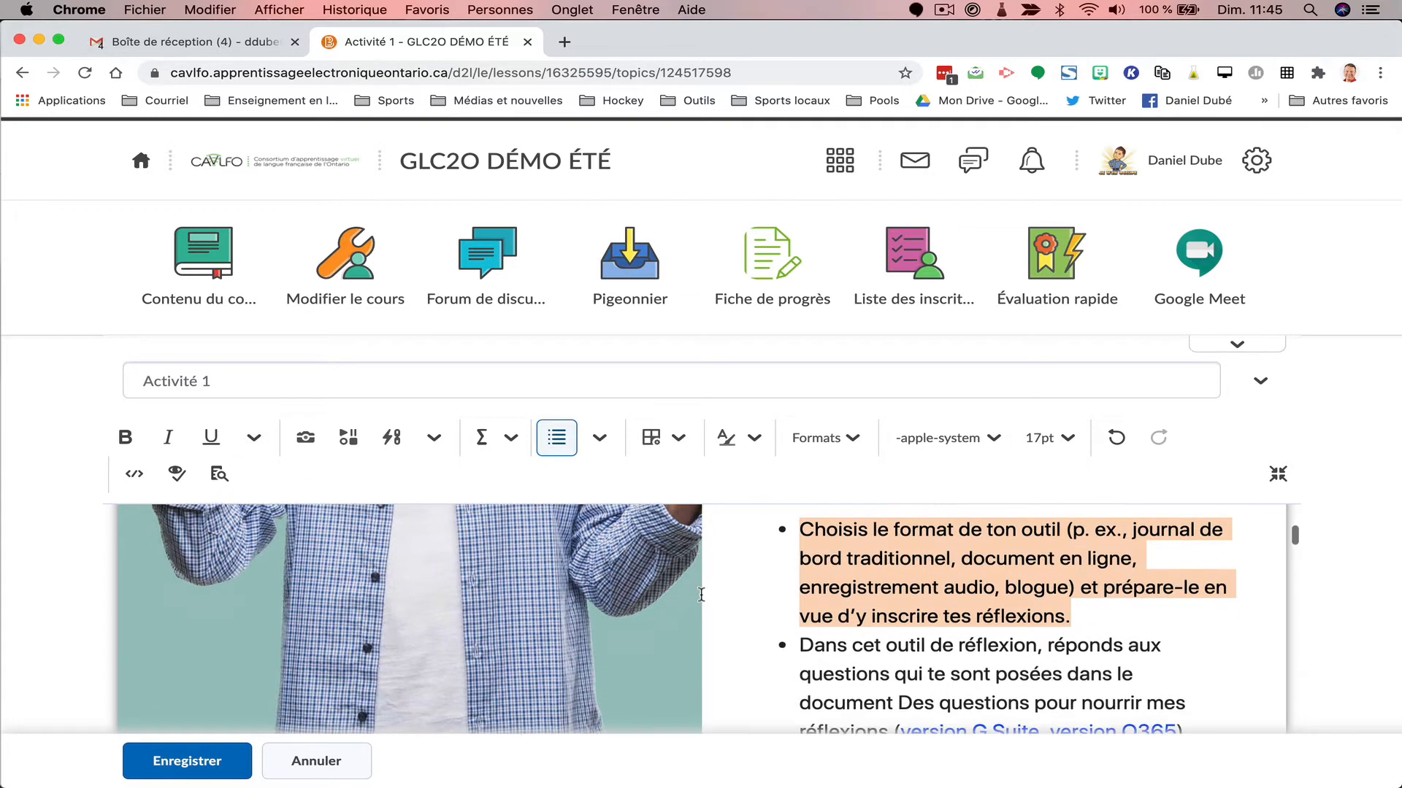
scroll(701, 595, down, 2)
scroll(701, 595, up, 4)
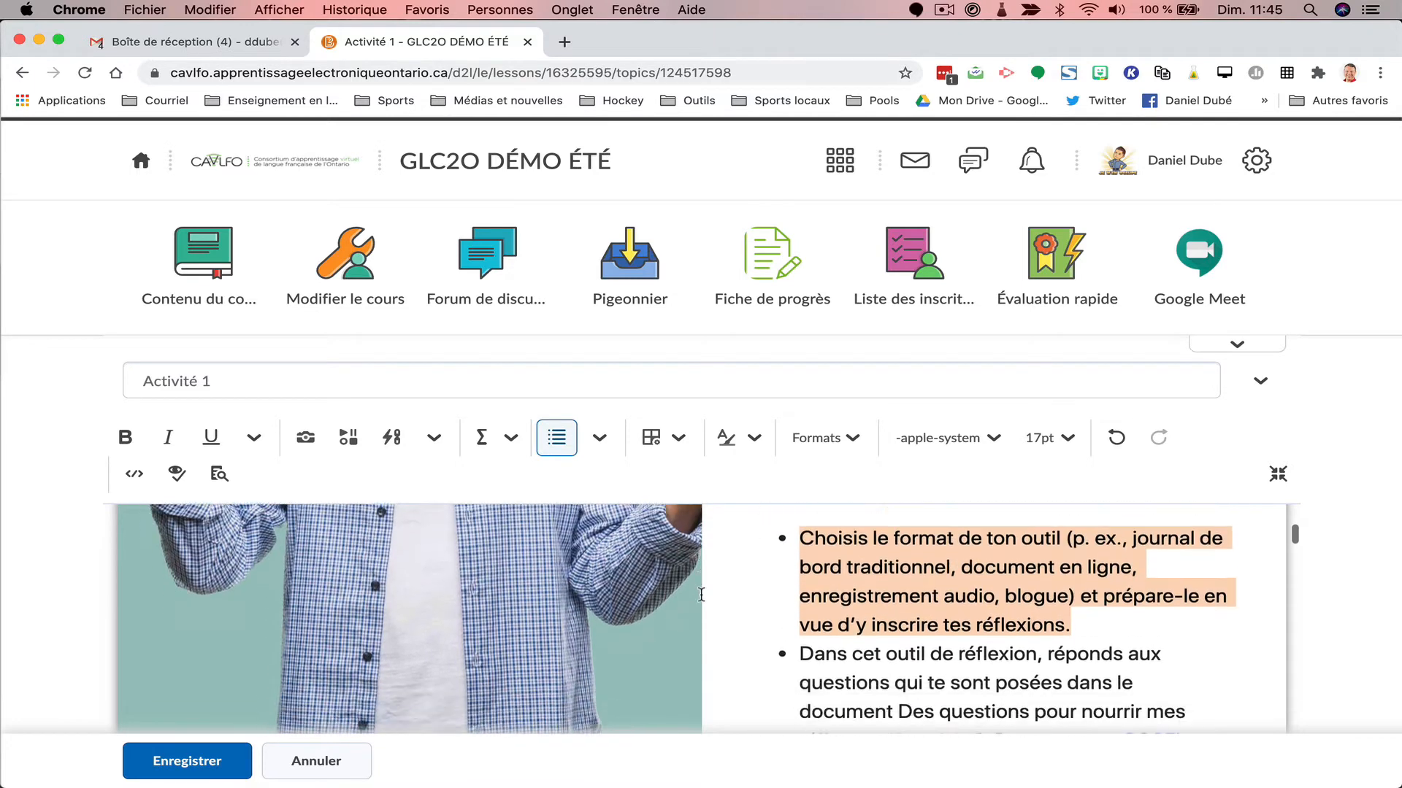
scroll(701, 595, down, 4)
scroll(701, 595, up, 1)
scroll(701, 594, up, 3)
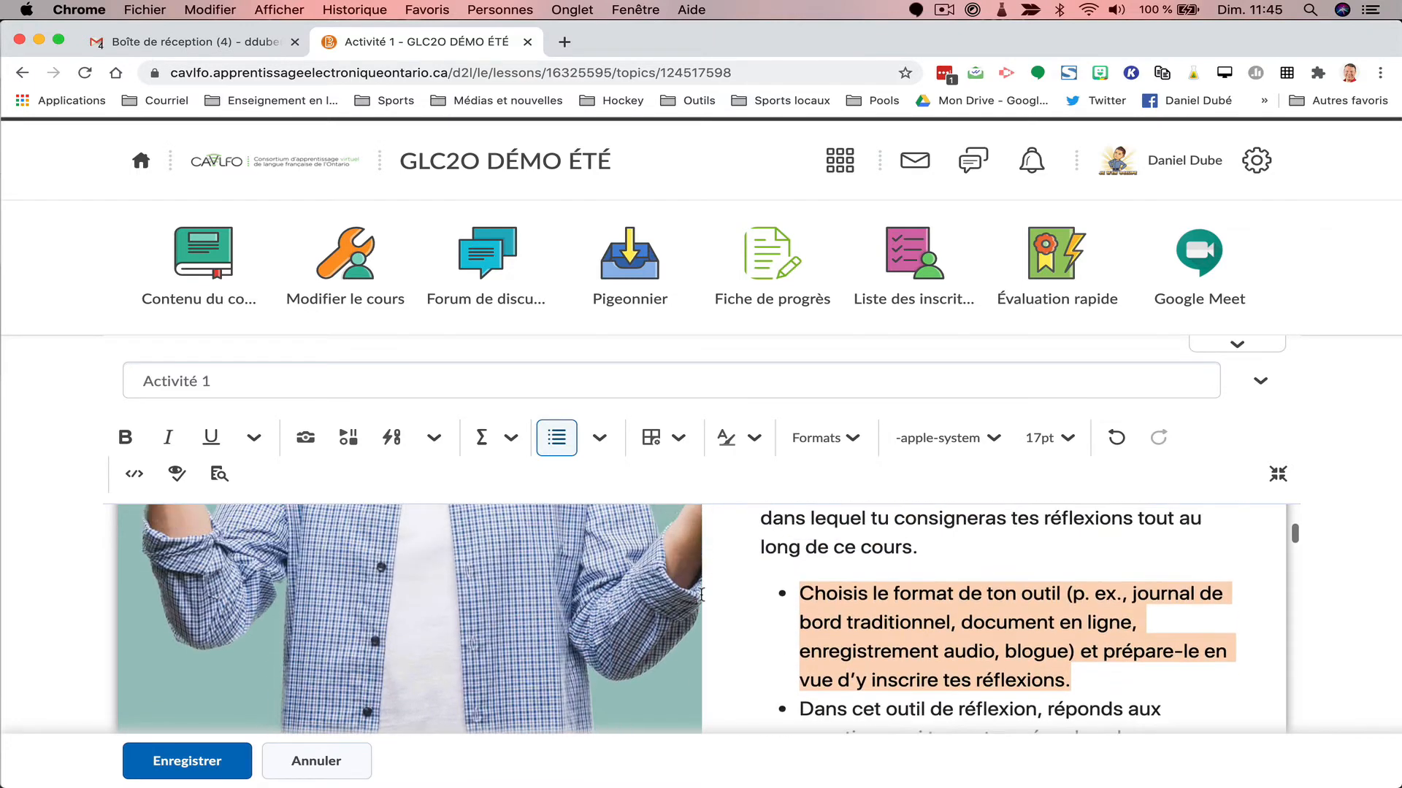
click(738, 589)
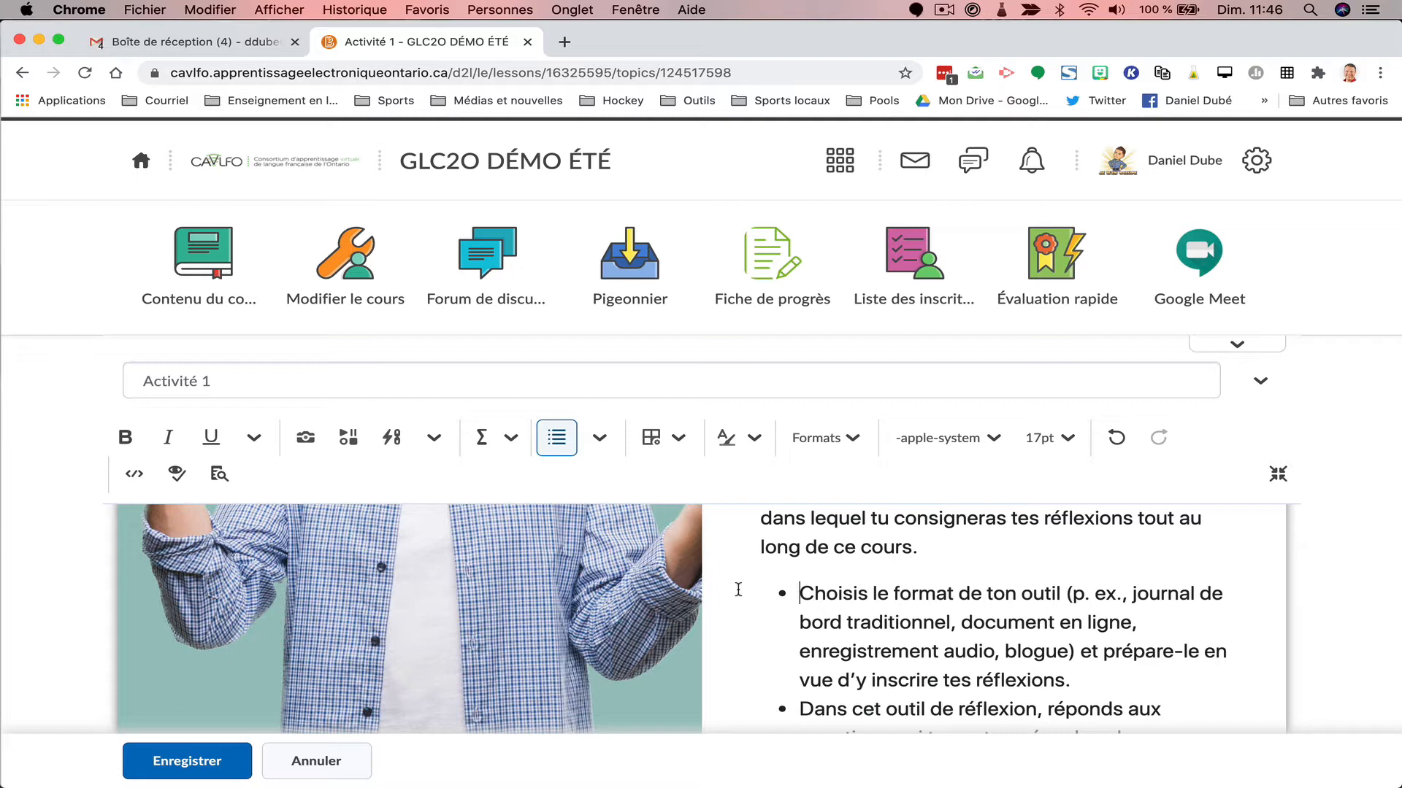
Add a blank paragraph after the discussion forum paragraph ending in "pour se présenter.".
scroll(738, 590, down, 5)
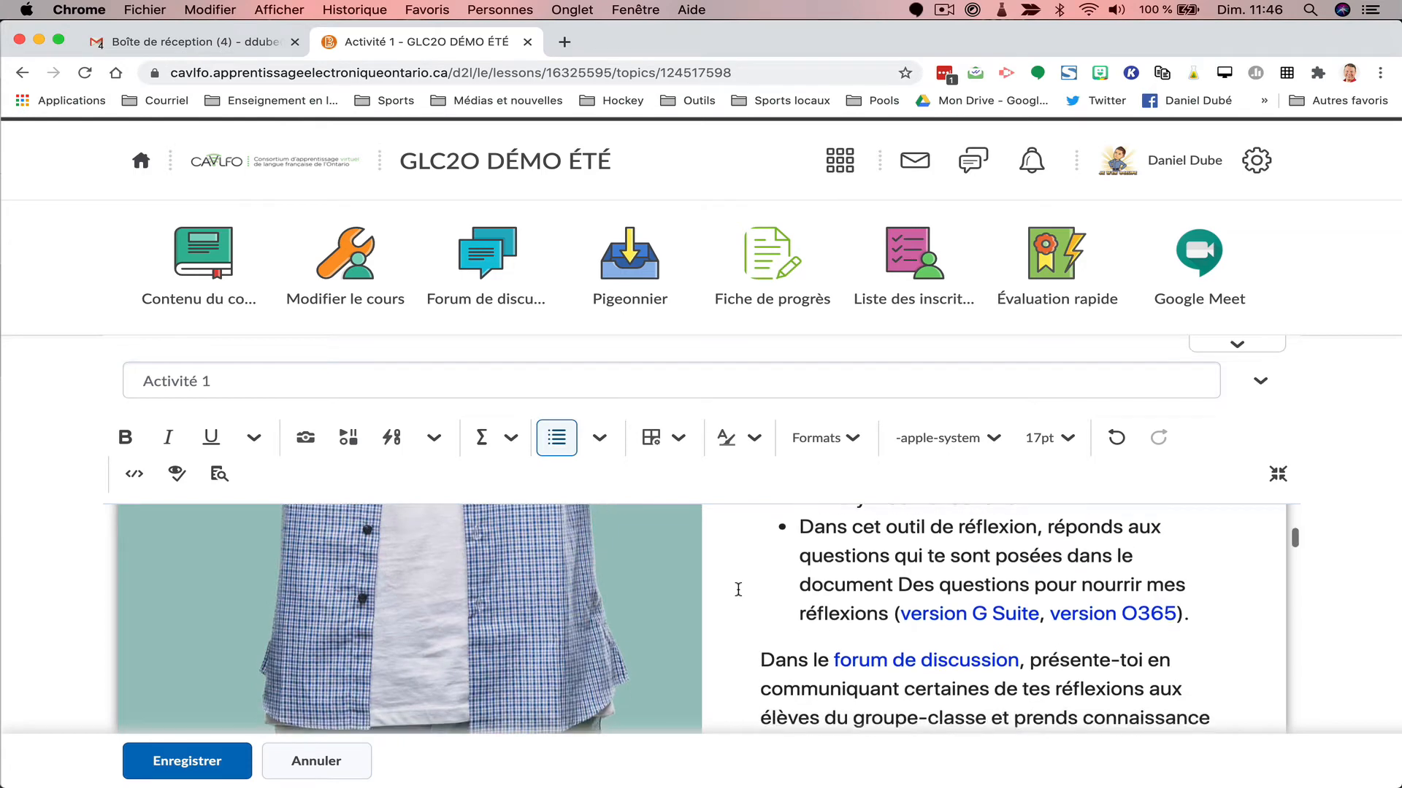
scroll(738, 590, down, 1)
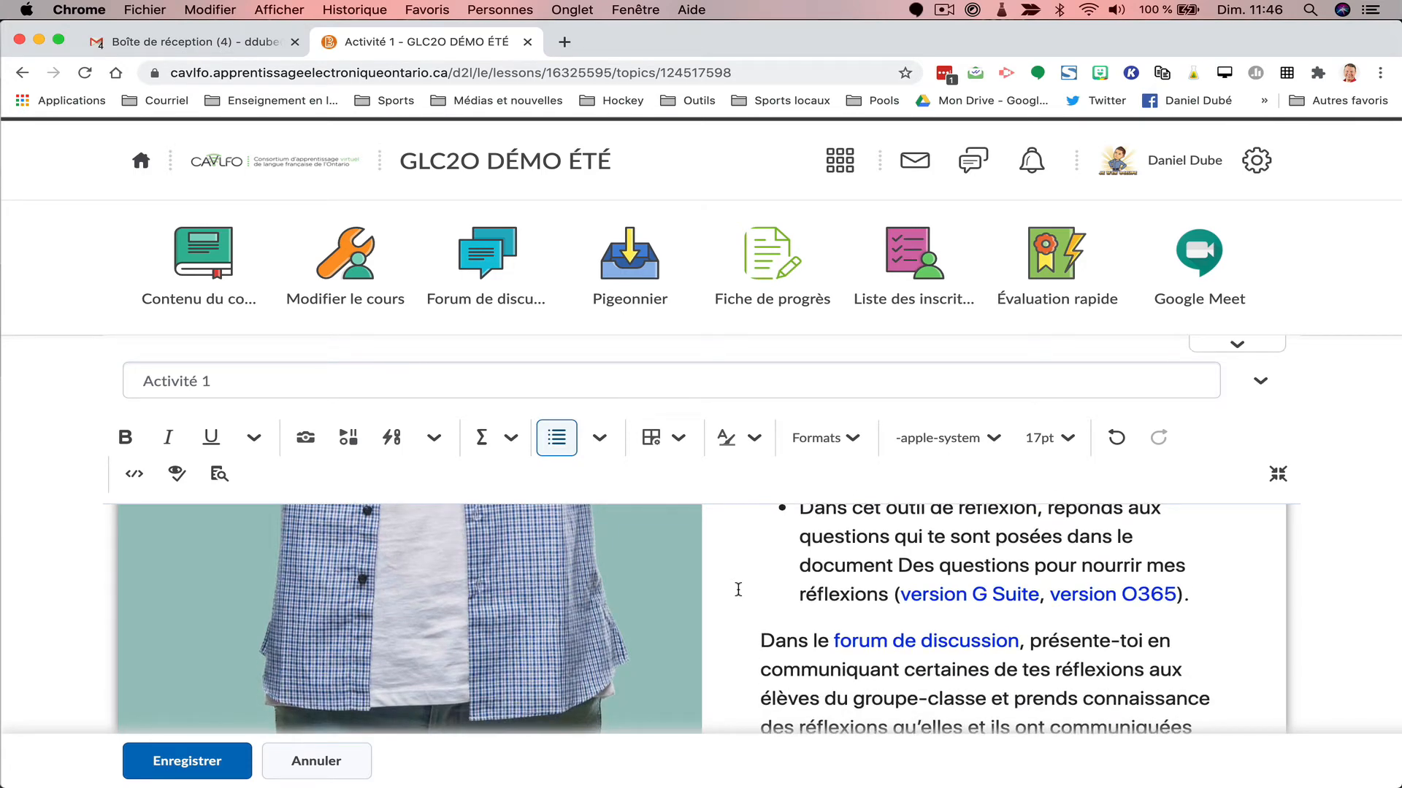
scroll(738, 597, down, 6)
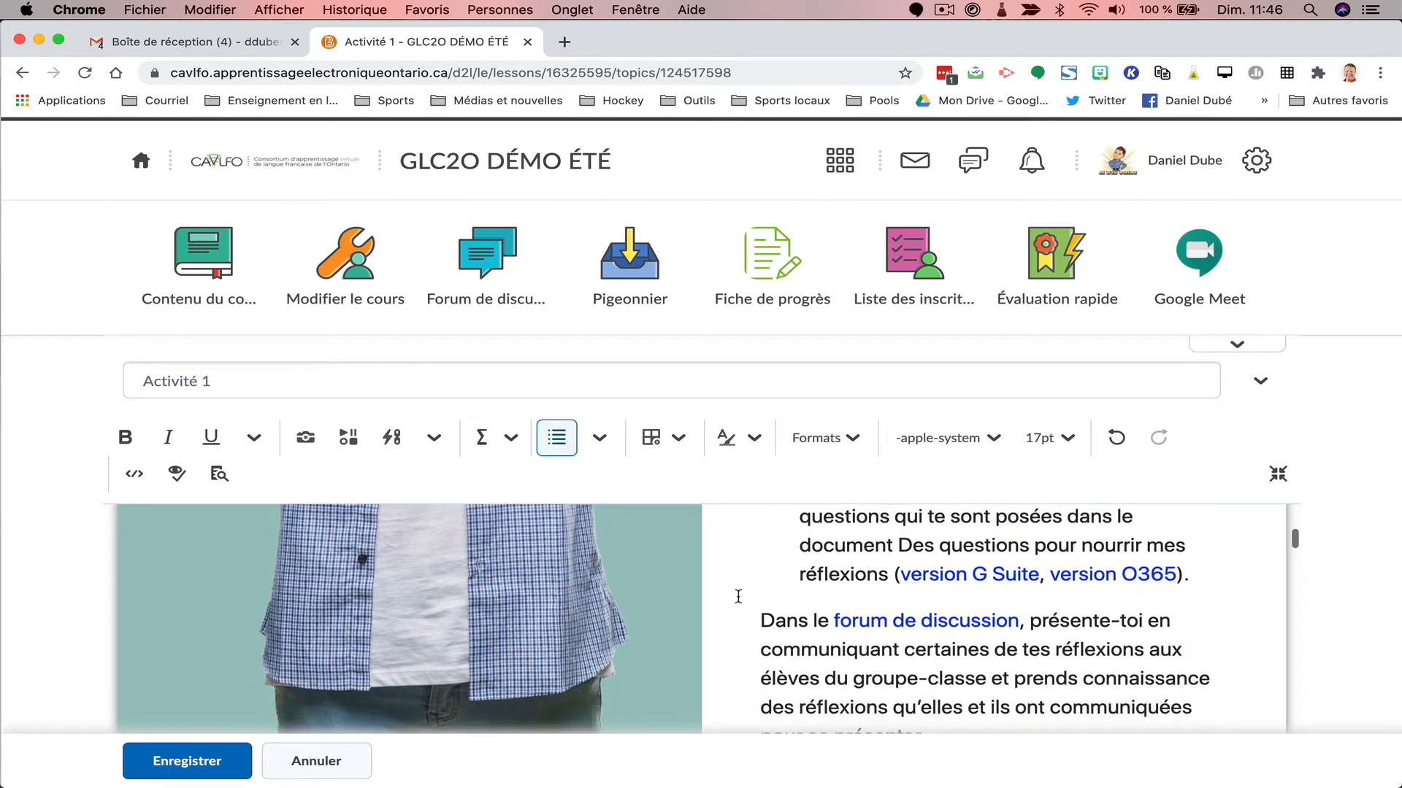
scroll(738, 597, up, 3)
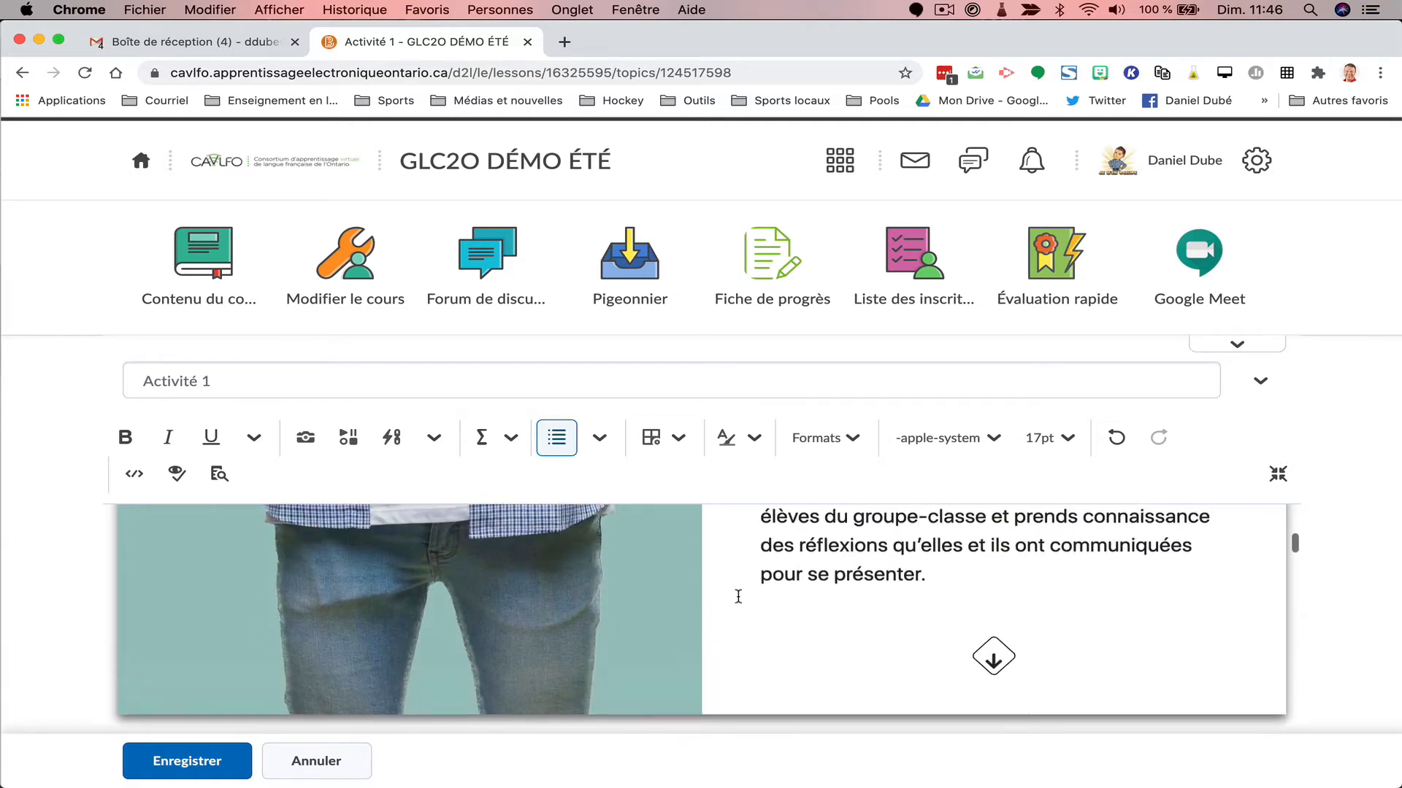
click(958, 626)
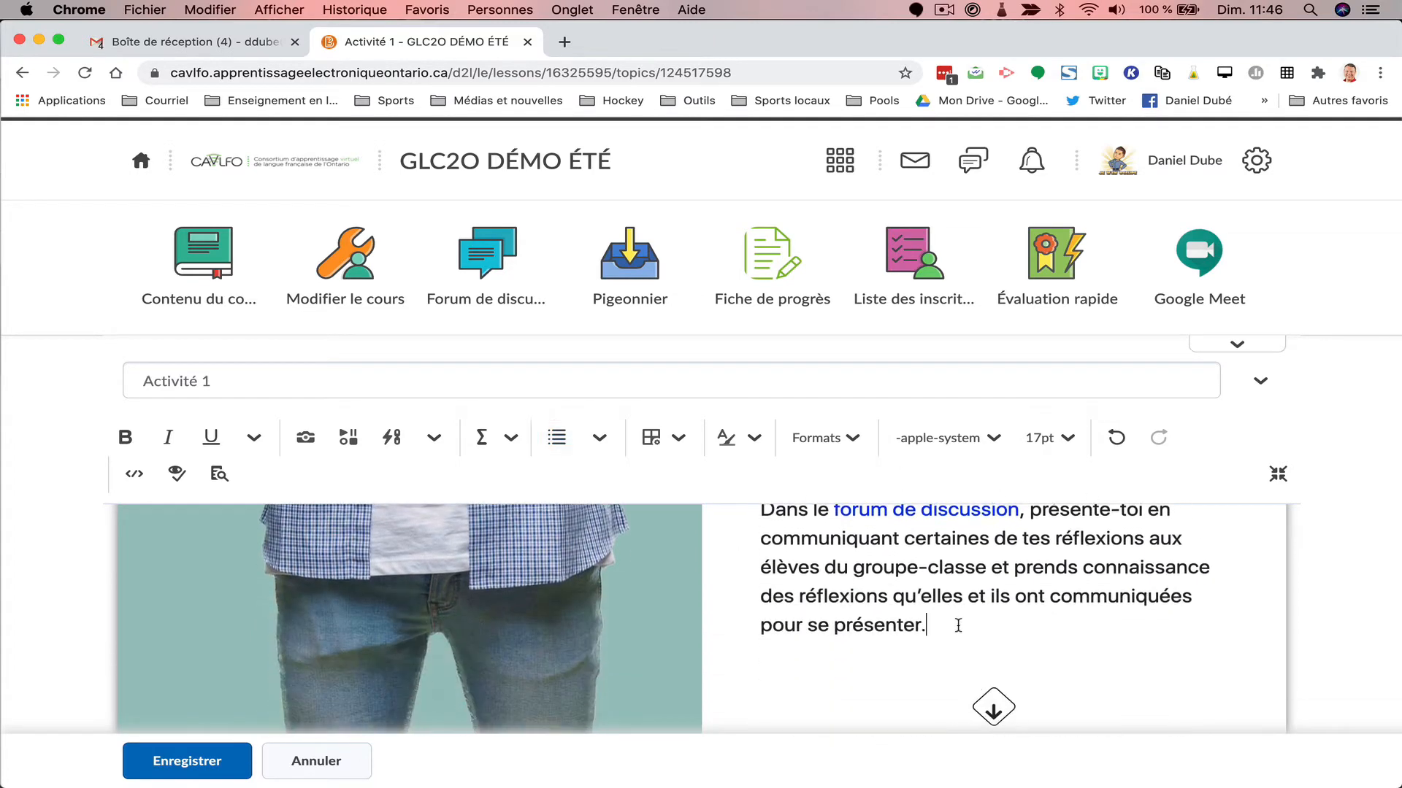
key(Return)
key(Return)
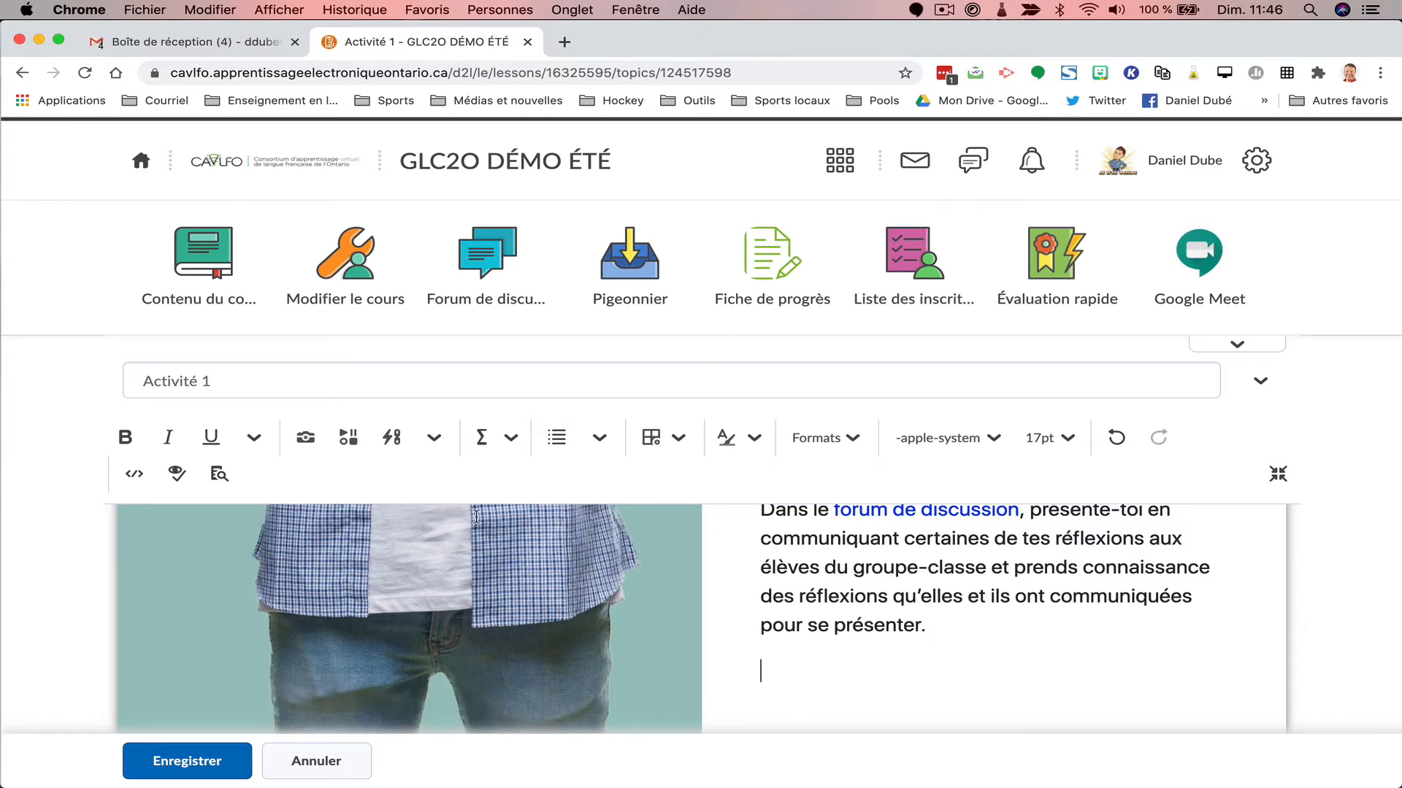
Open the CAVLFO site cavlfo.org in a new browser tab and copy its full web address.
click(564, 42)
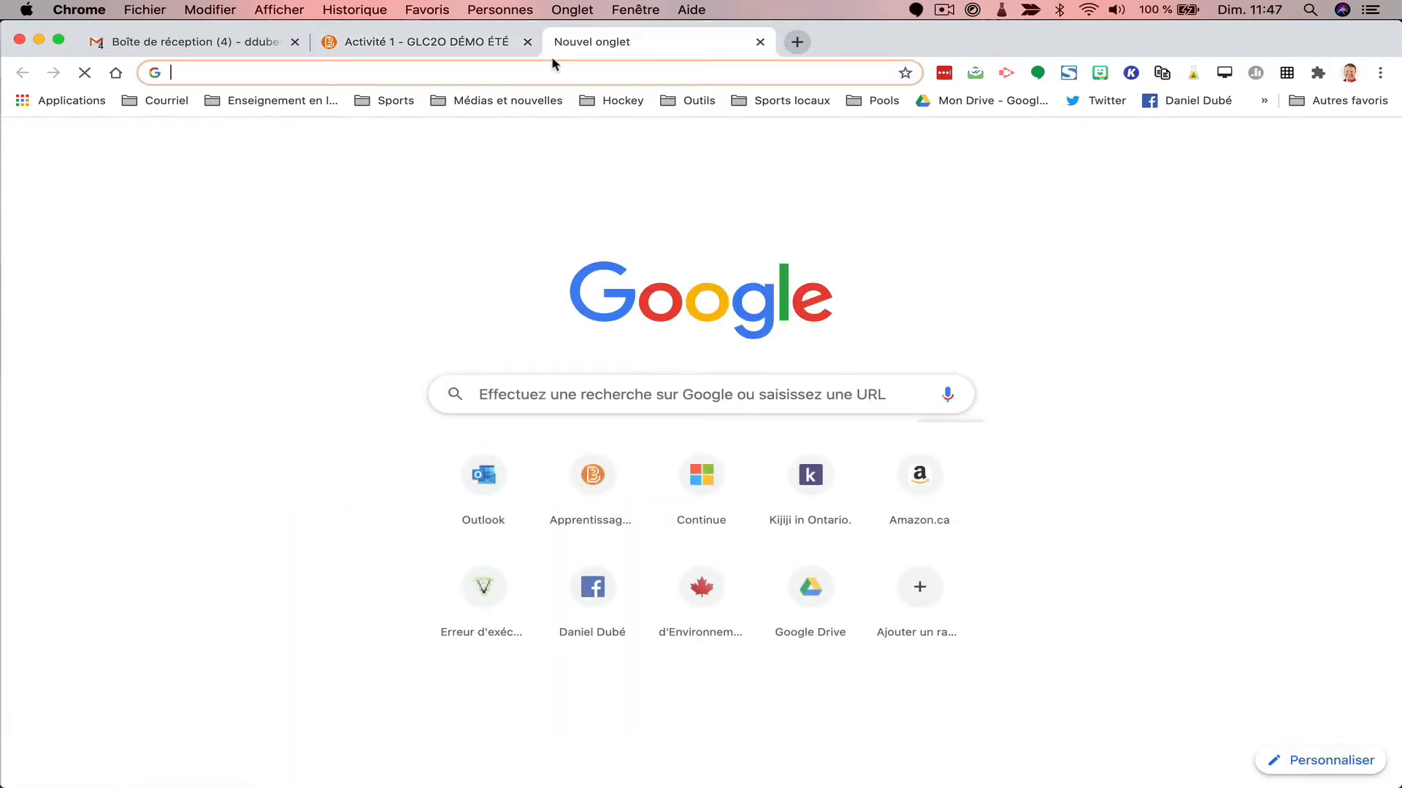
click(541, 71)
text(cavlfo.org)
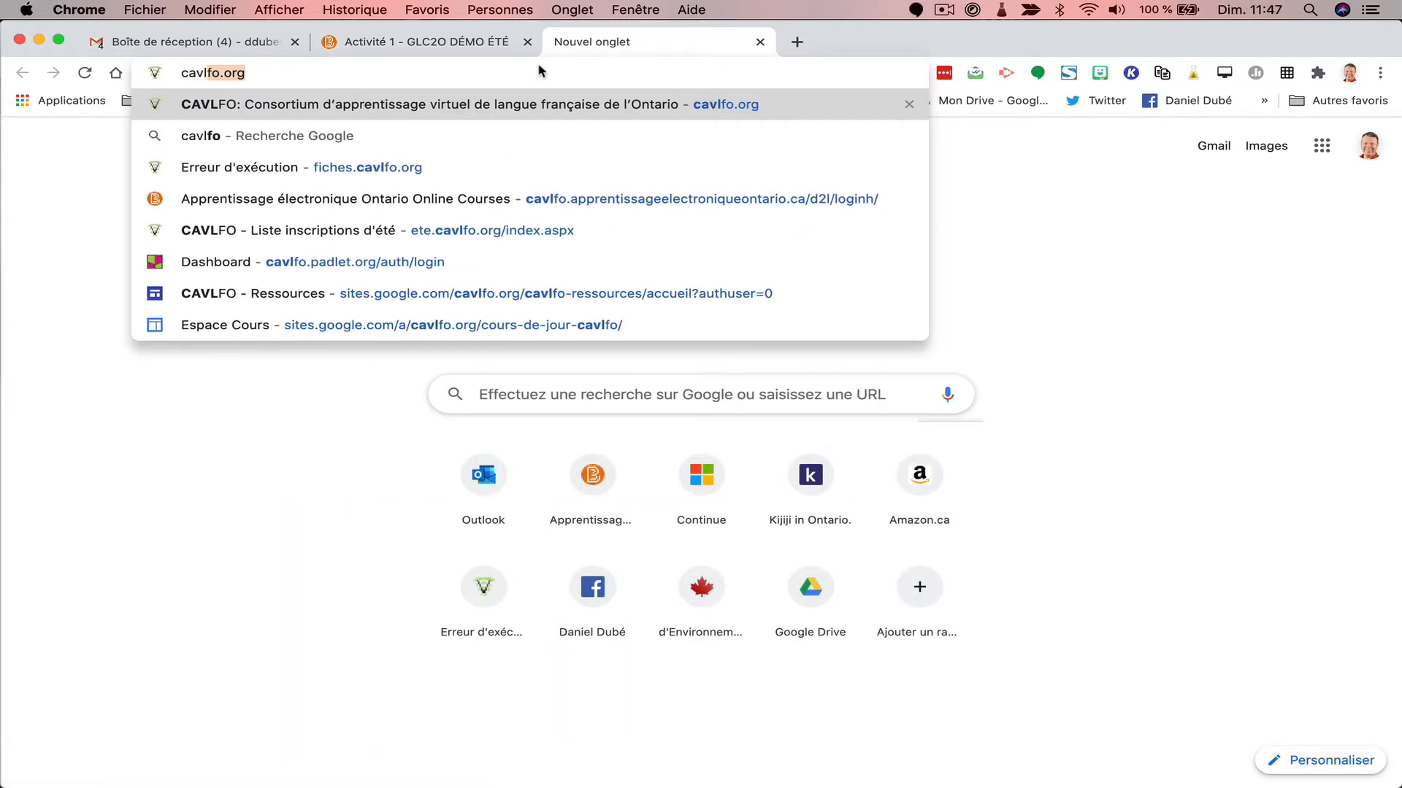
click(543, 104)
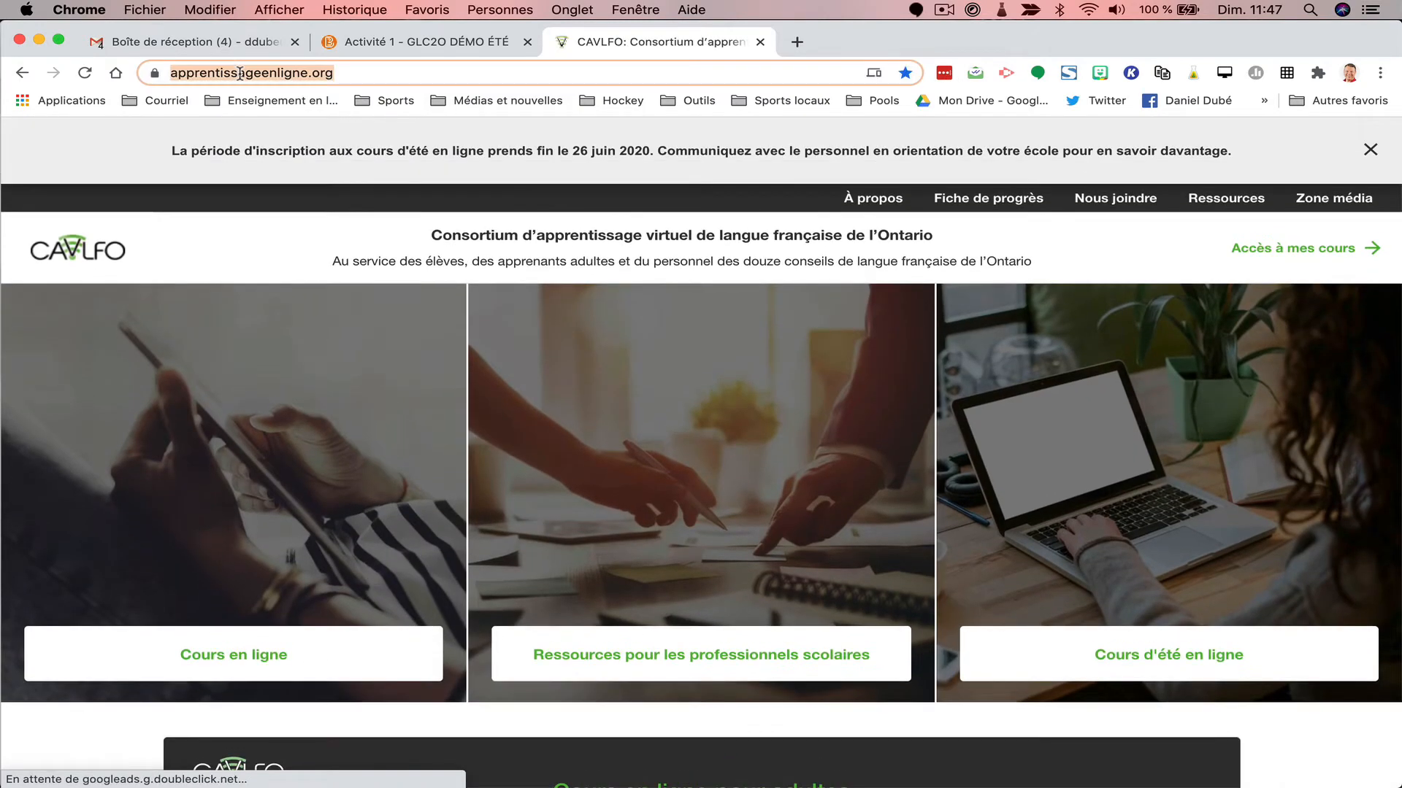
click(224, 73)
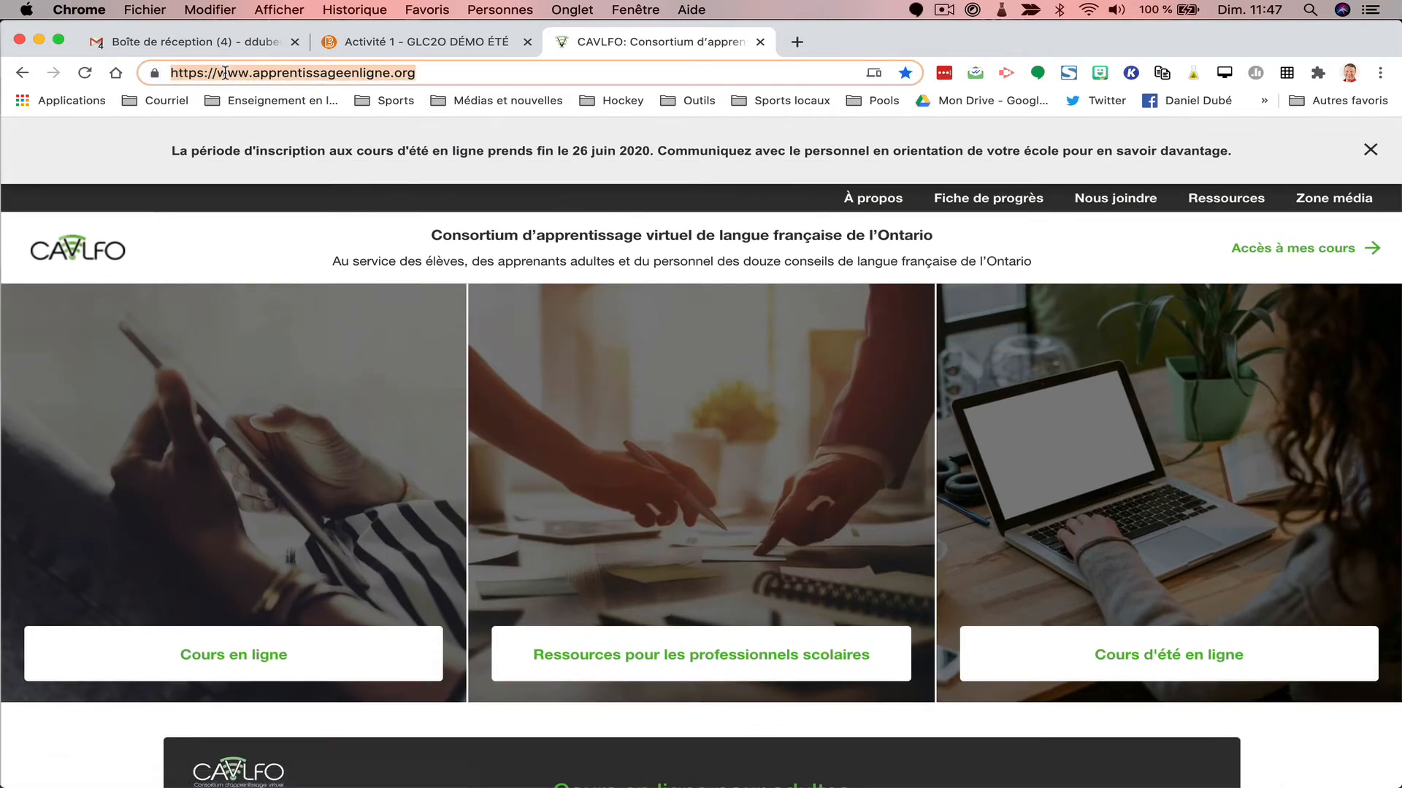
right_click(224, 72)
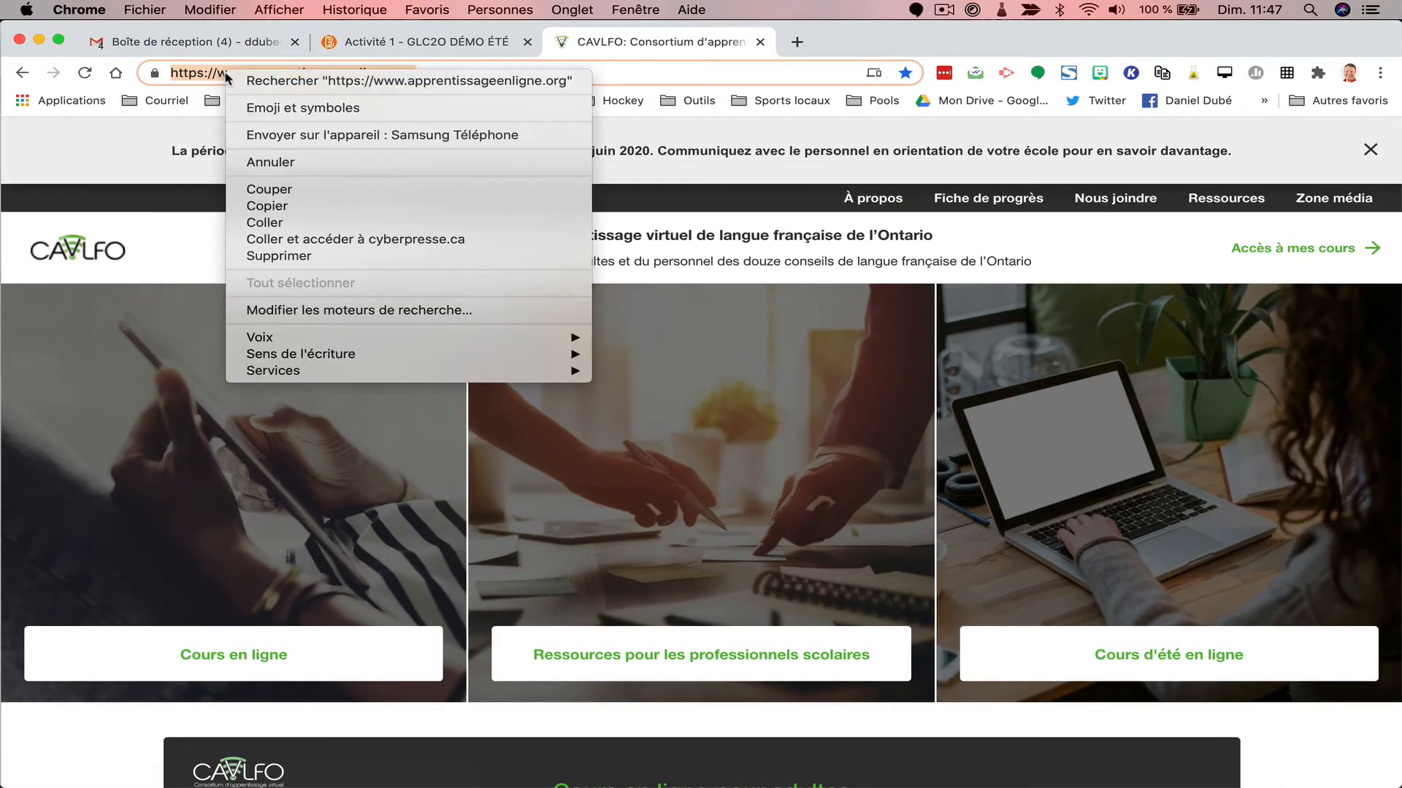
click(286, 208)
Return to the Activité 1 editor and enter the text "Site web" in the blank paragraph.
click(419, 42)
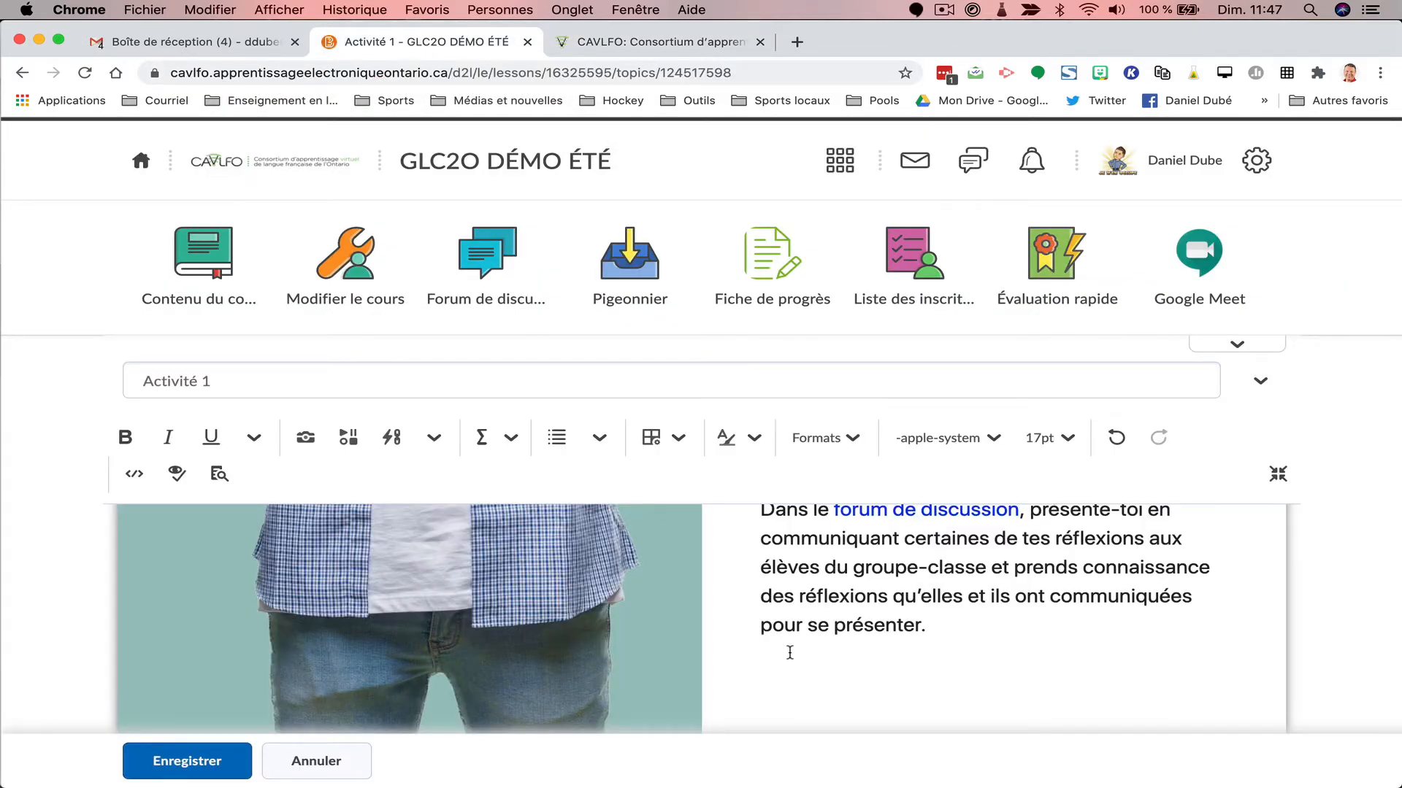
text(Site web)
drag(760, 669, 851, 670)
click(391, 437)
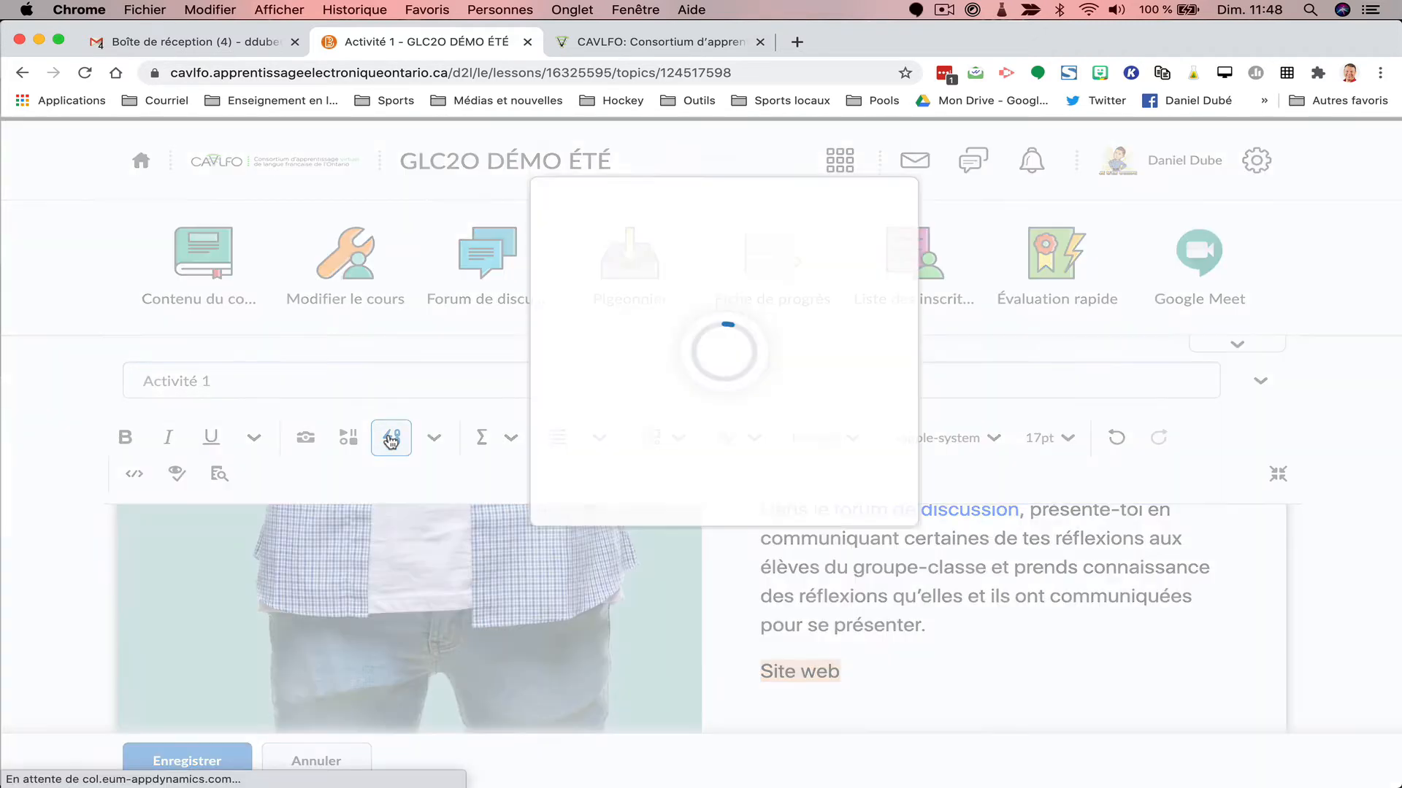
scroll(563, 651, down, 2)
scroll(564, 652, up, 2)
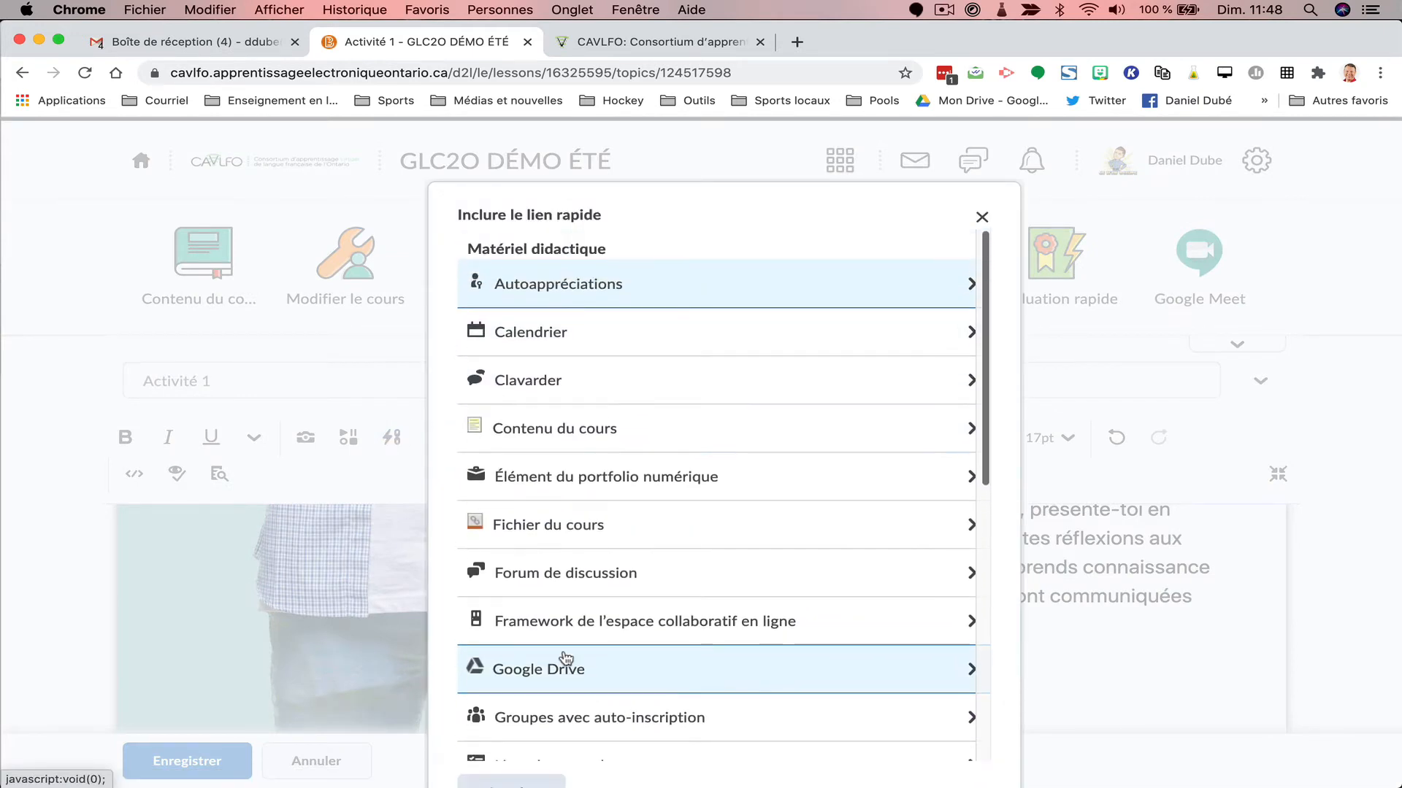
scroll(566, 657, down, 2)
scroll(565, 657, down, 3)
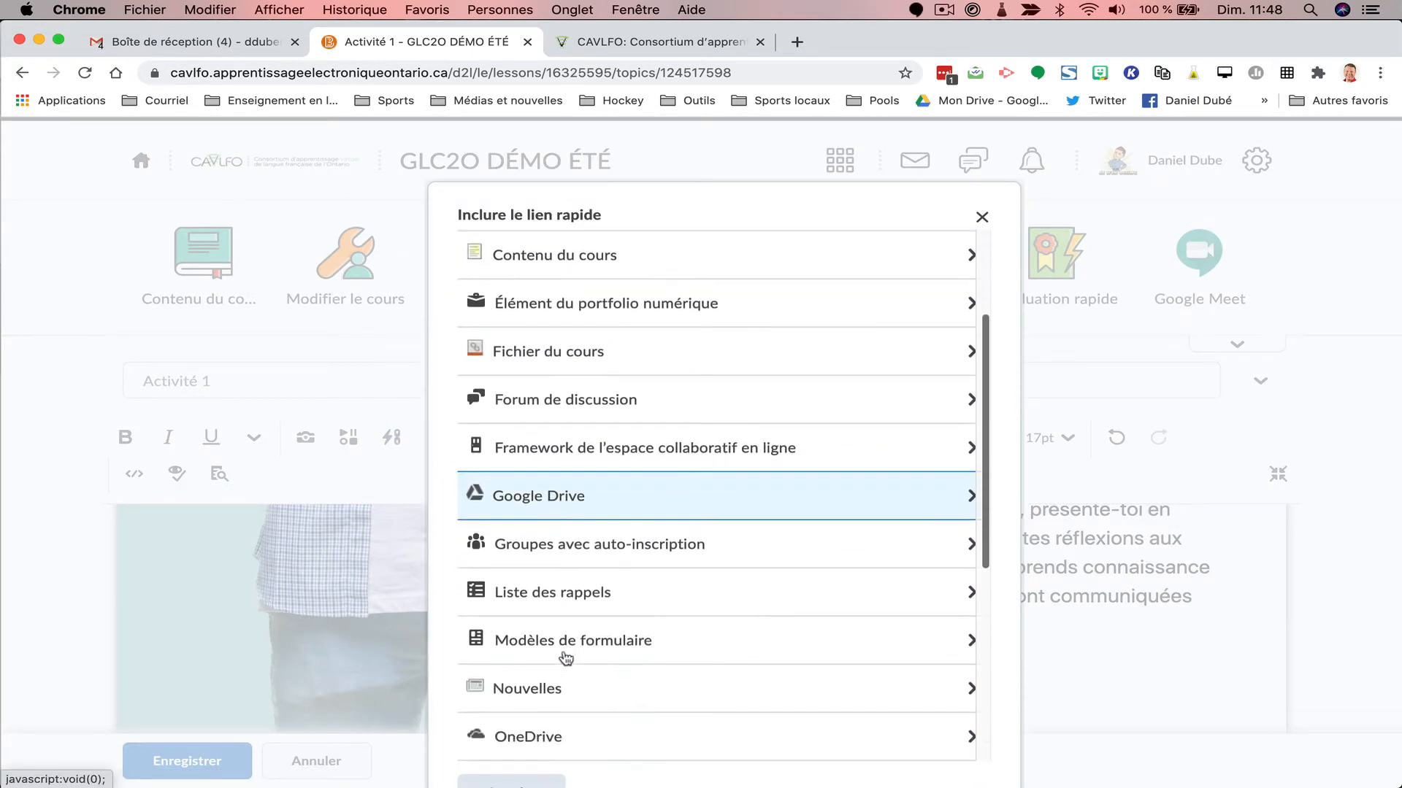
scroll(566, 657, down, 3)
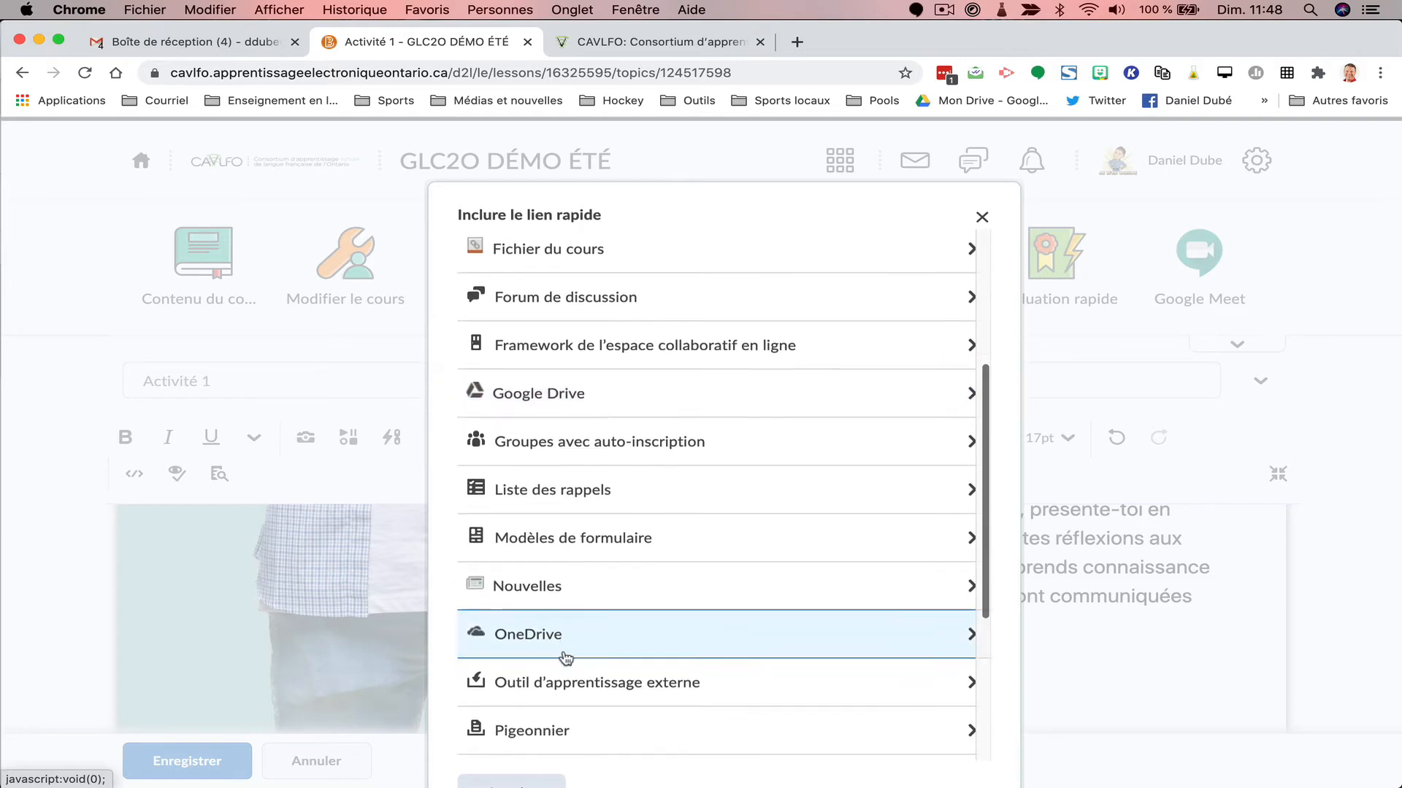
scroll(566, 660, down, 4)
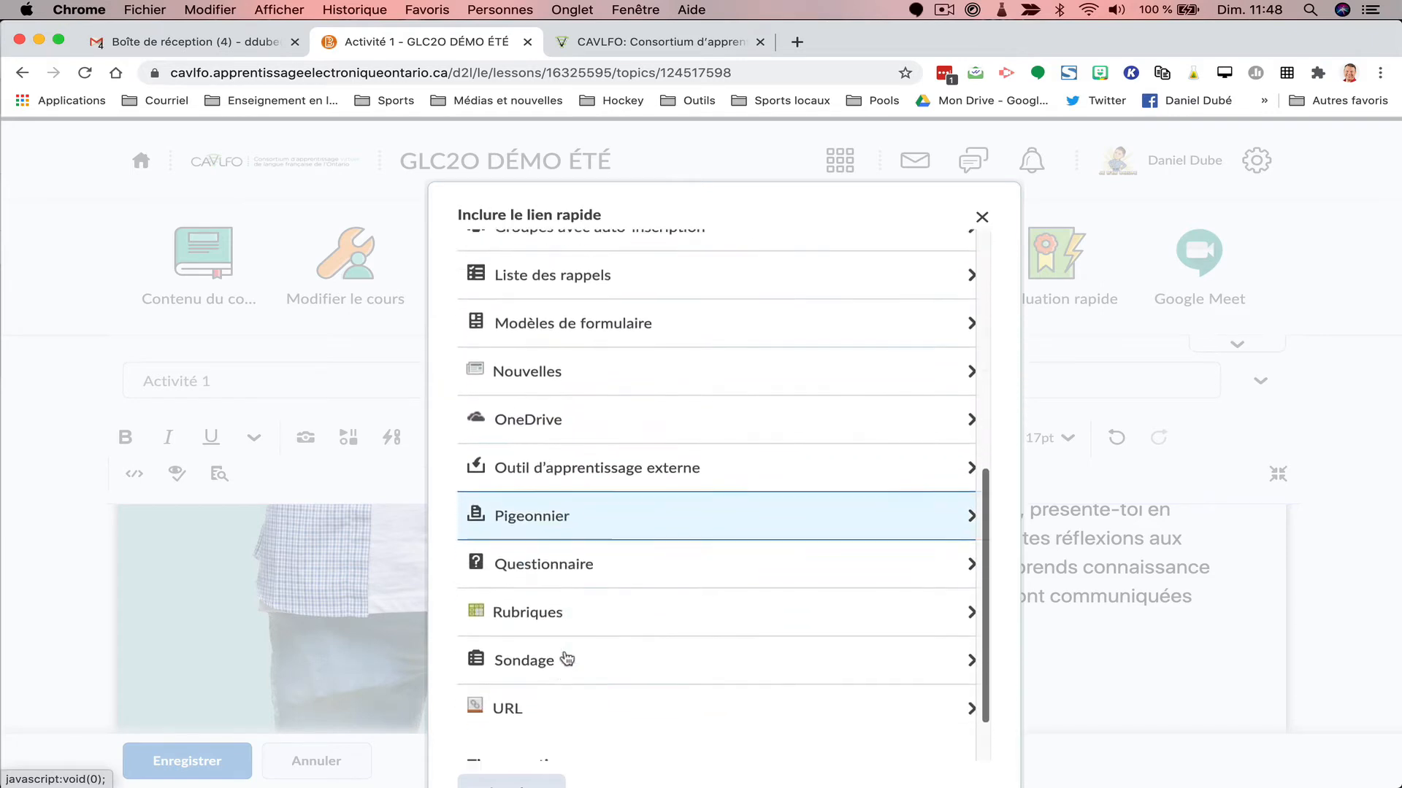
click(564, 671)
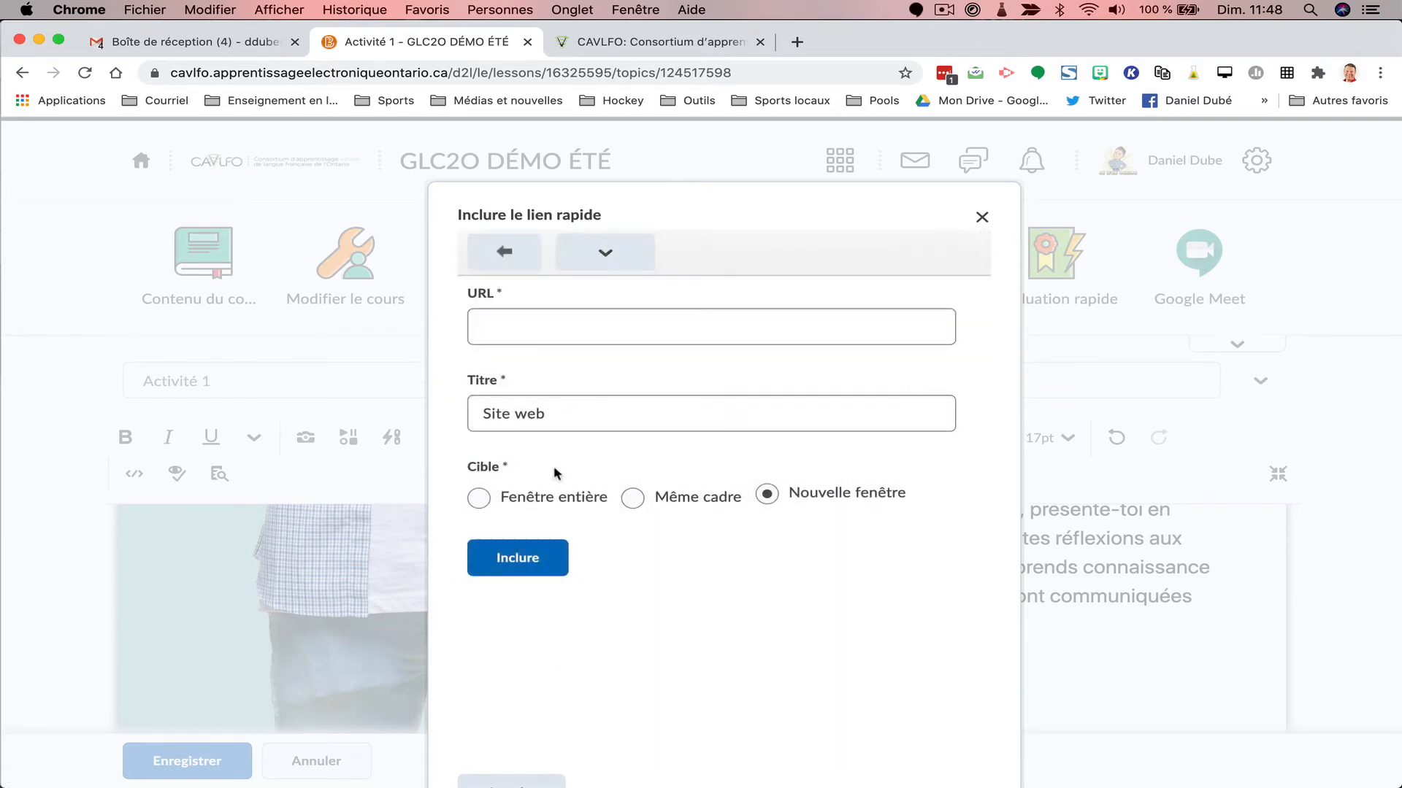
click(542, 328)
text(https://www.apprentissageenligne.org/)
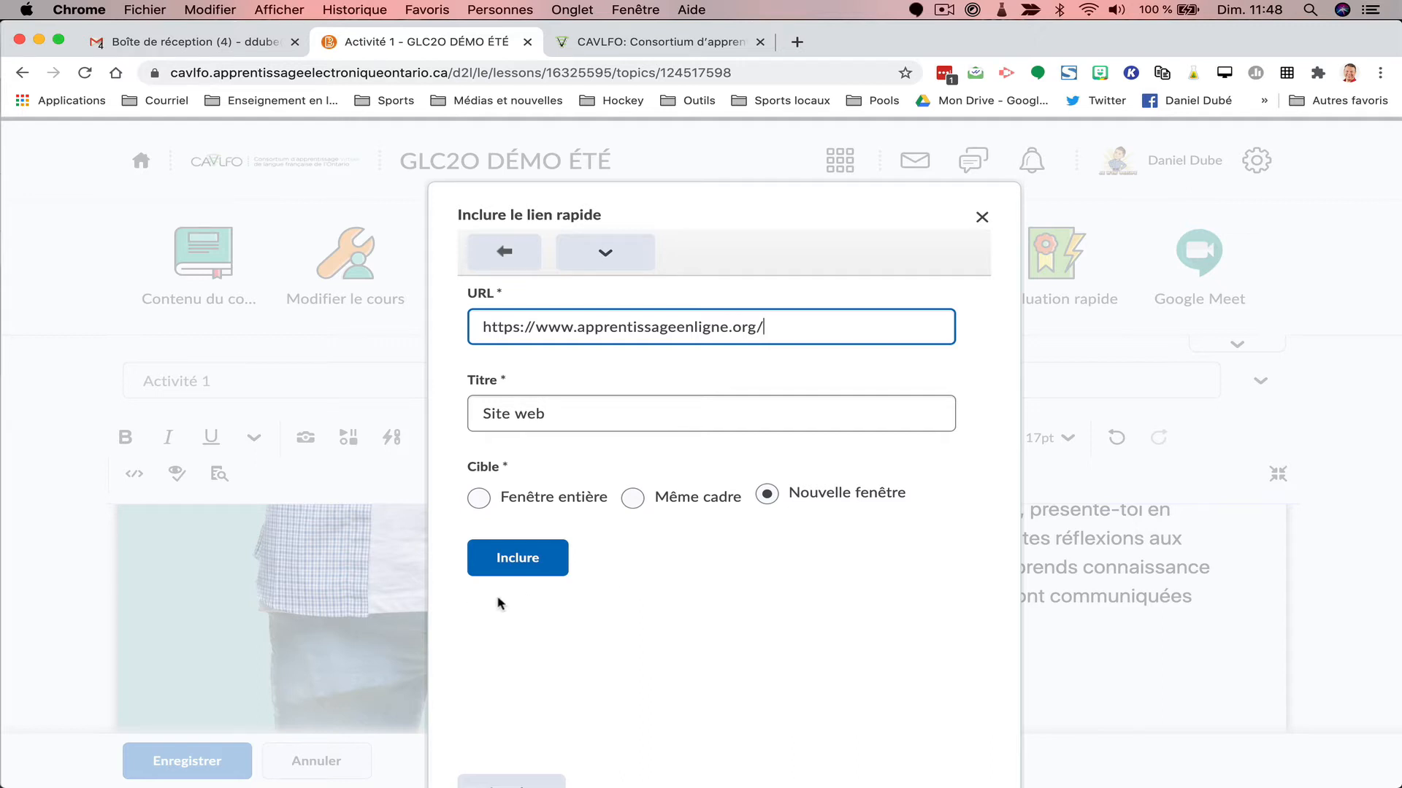
click(514, 560)
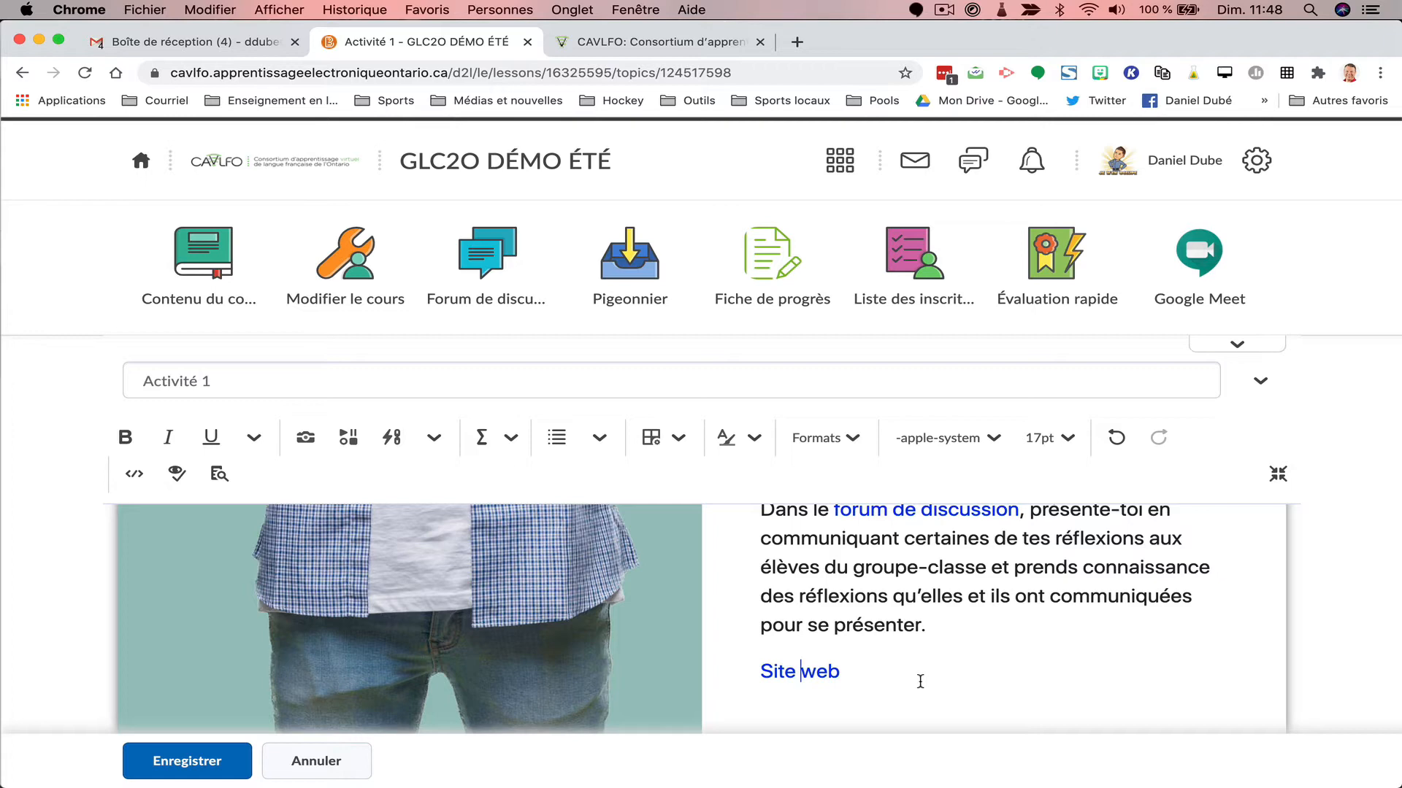
Add a blank paragraph below the "Site web" link and record a webcam video note about 4 seconds long for it.
scroll(920, 681, down, 2)
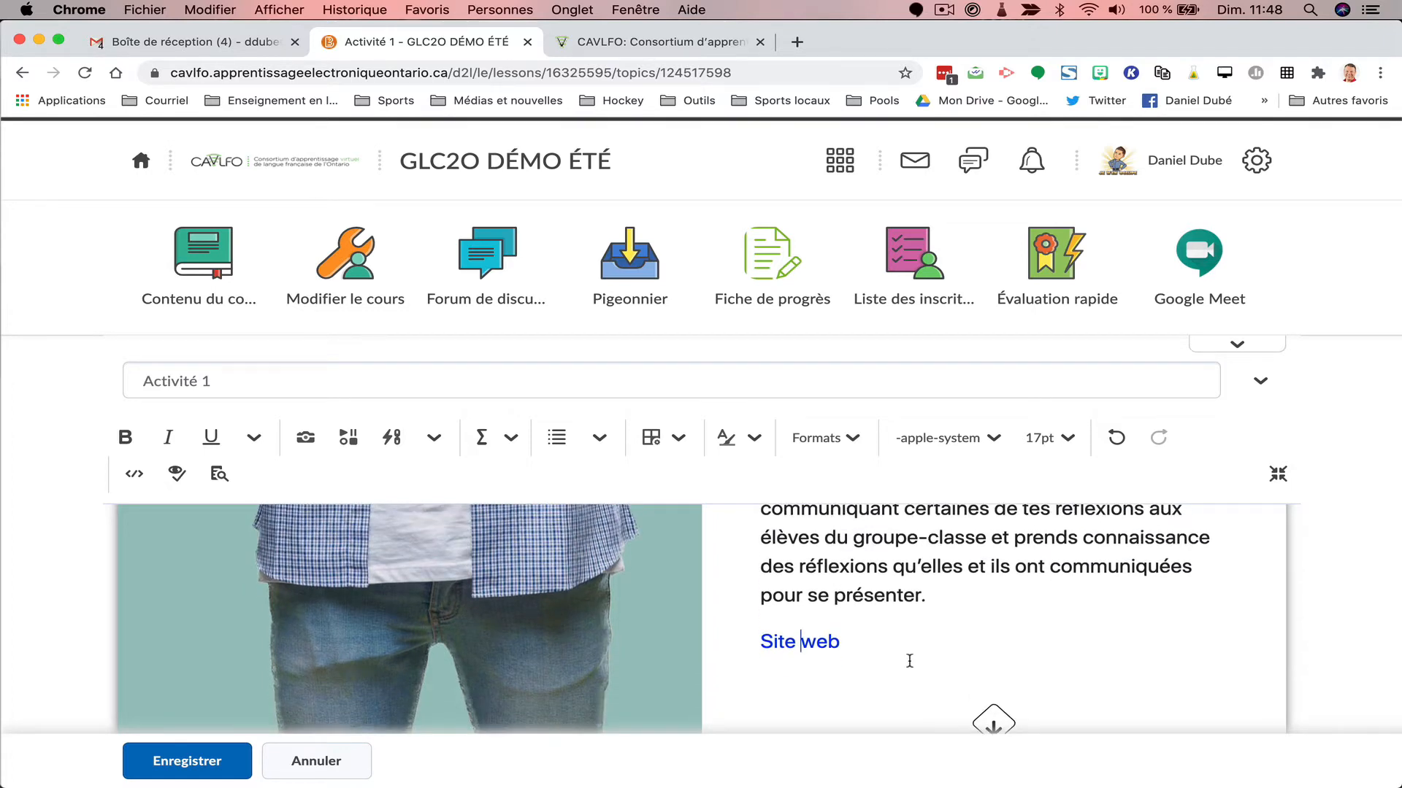
key(Return)
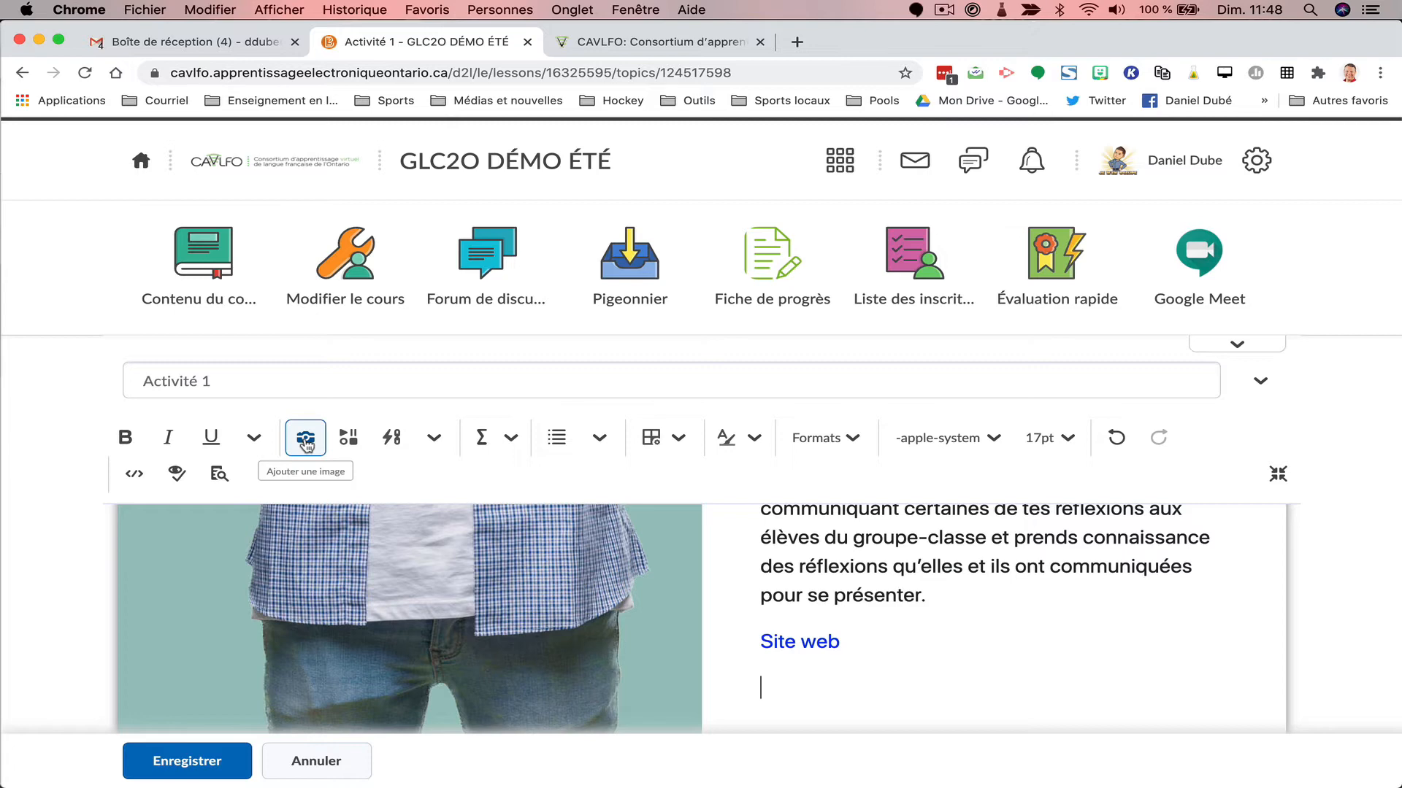
click(347, 441)
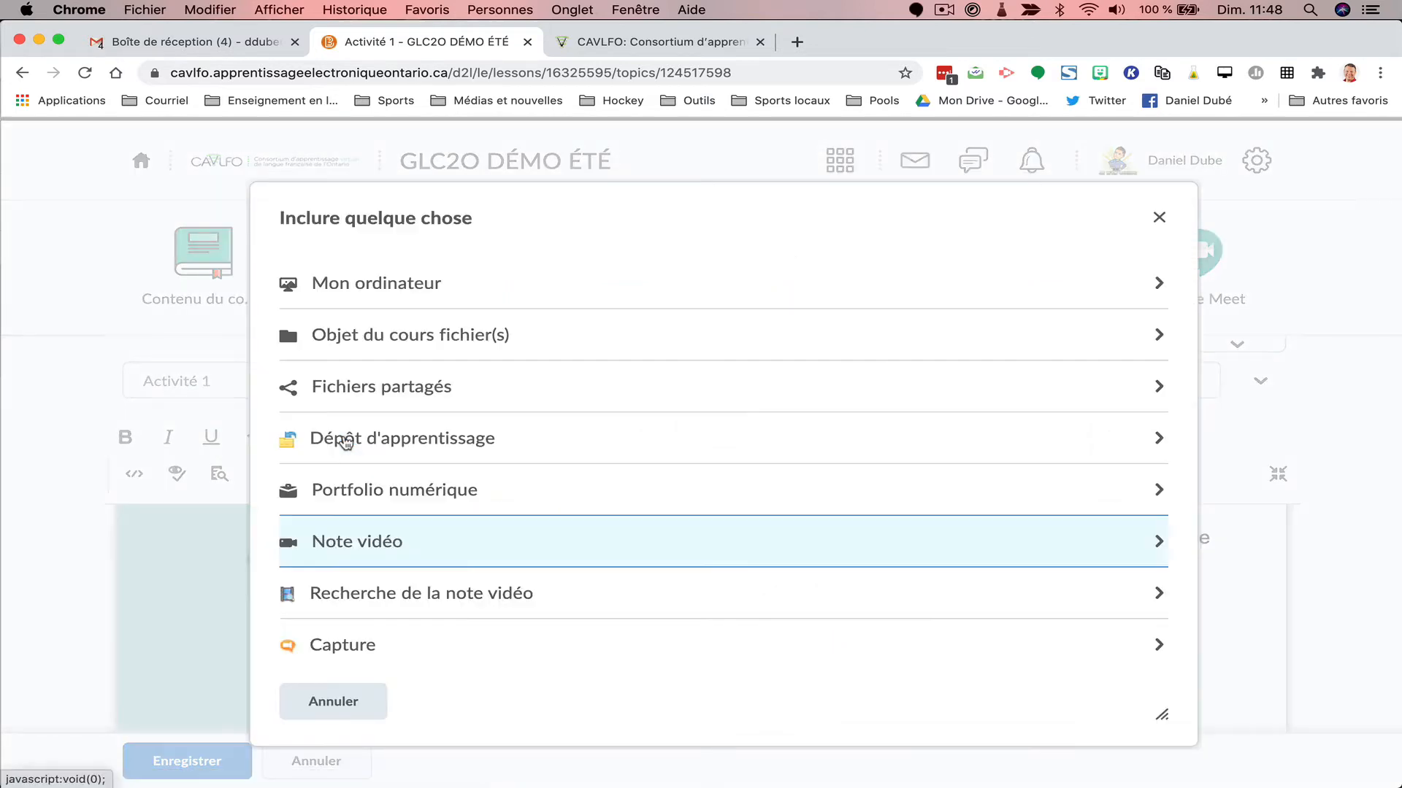
click(400, 504)
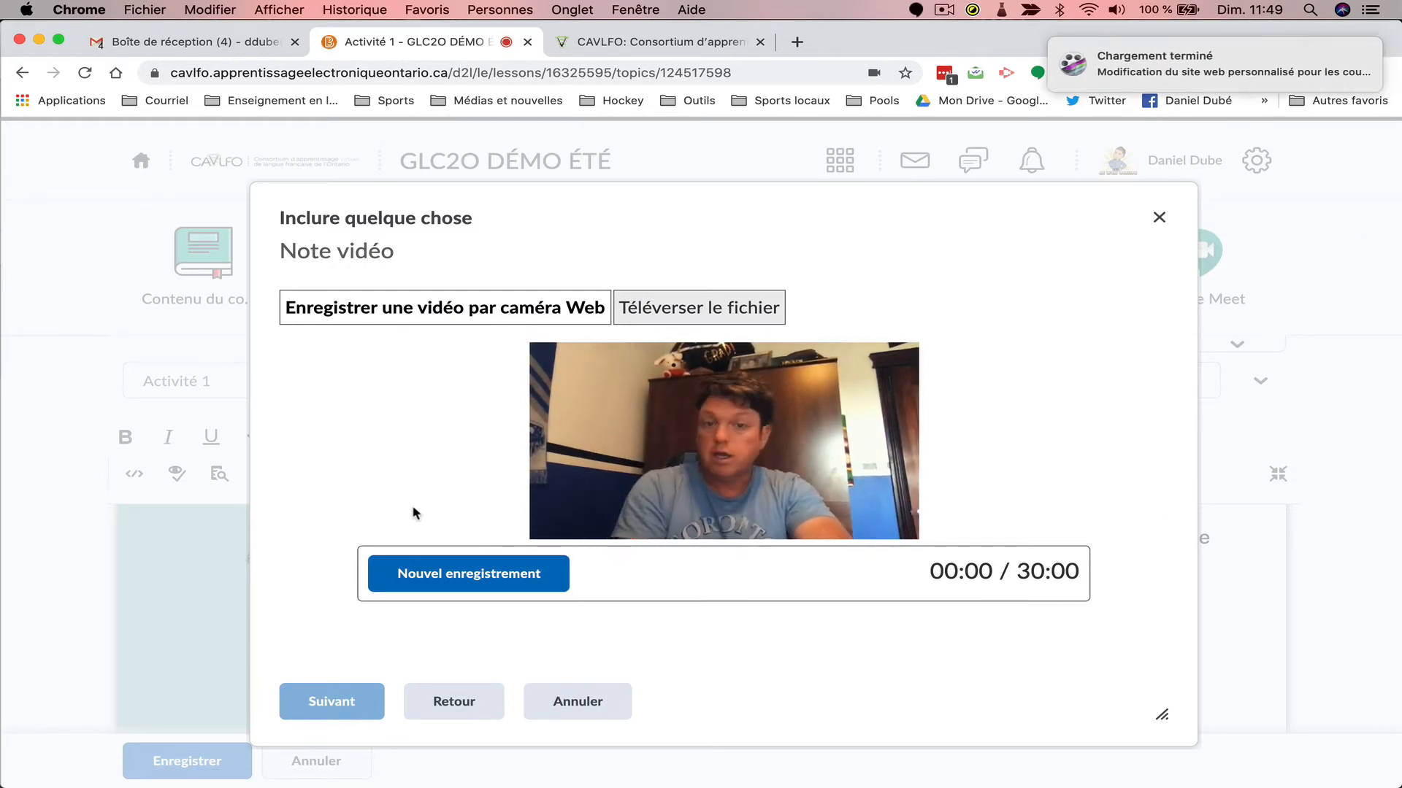
click(446, 571)
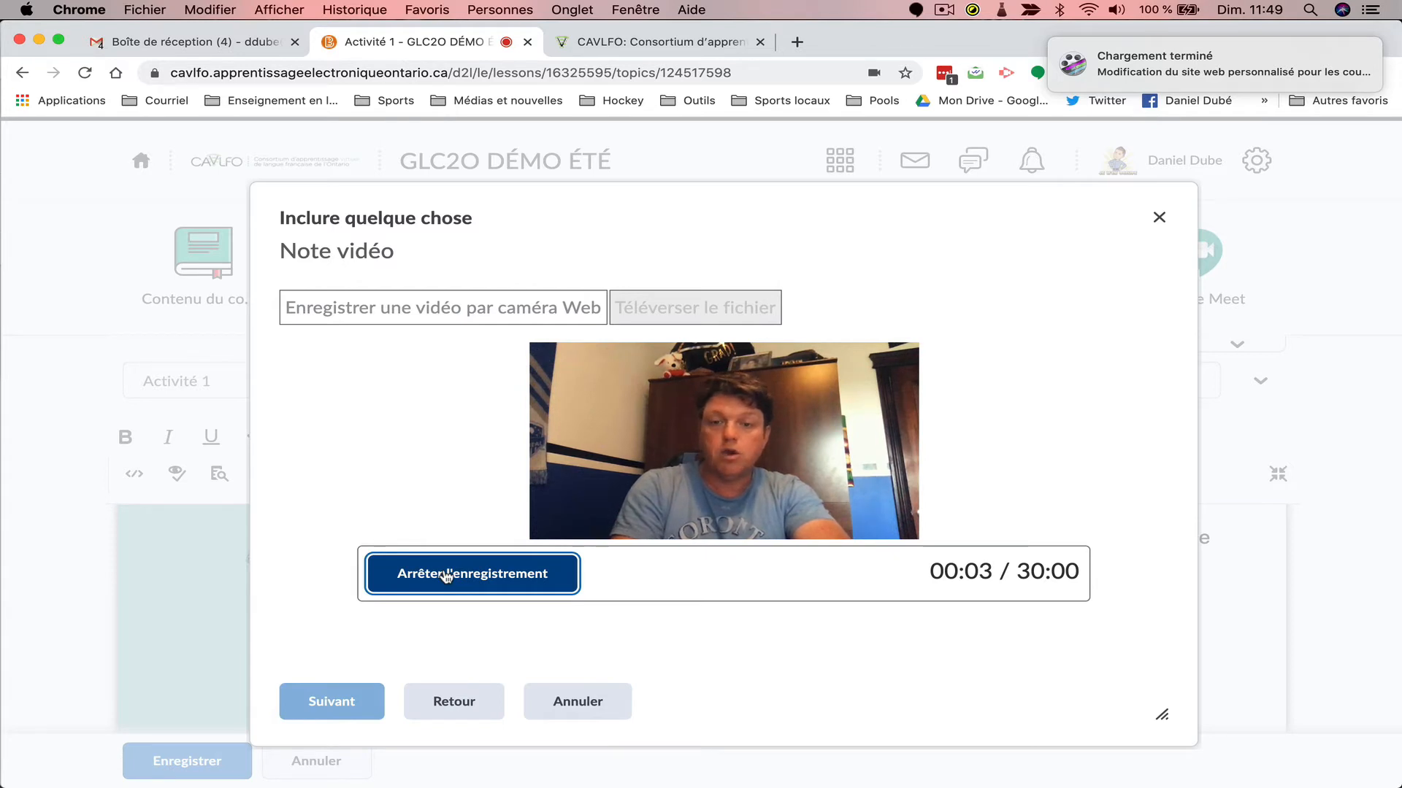
click(447, 575)
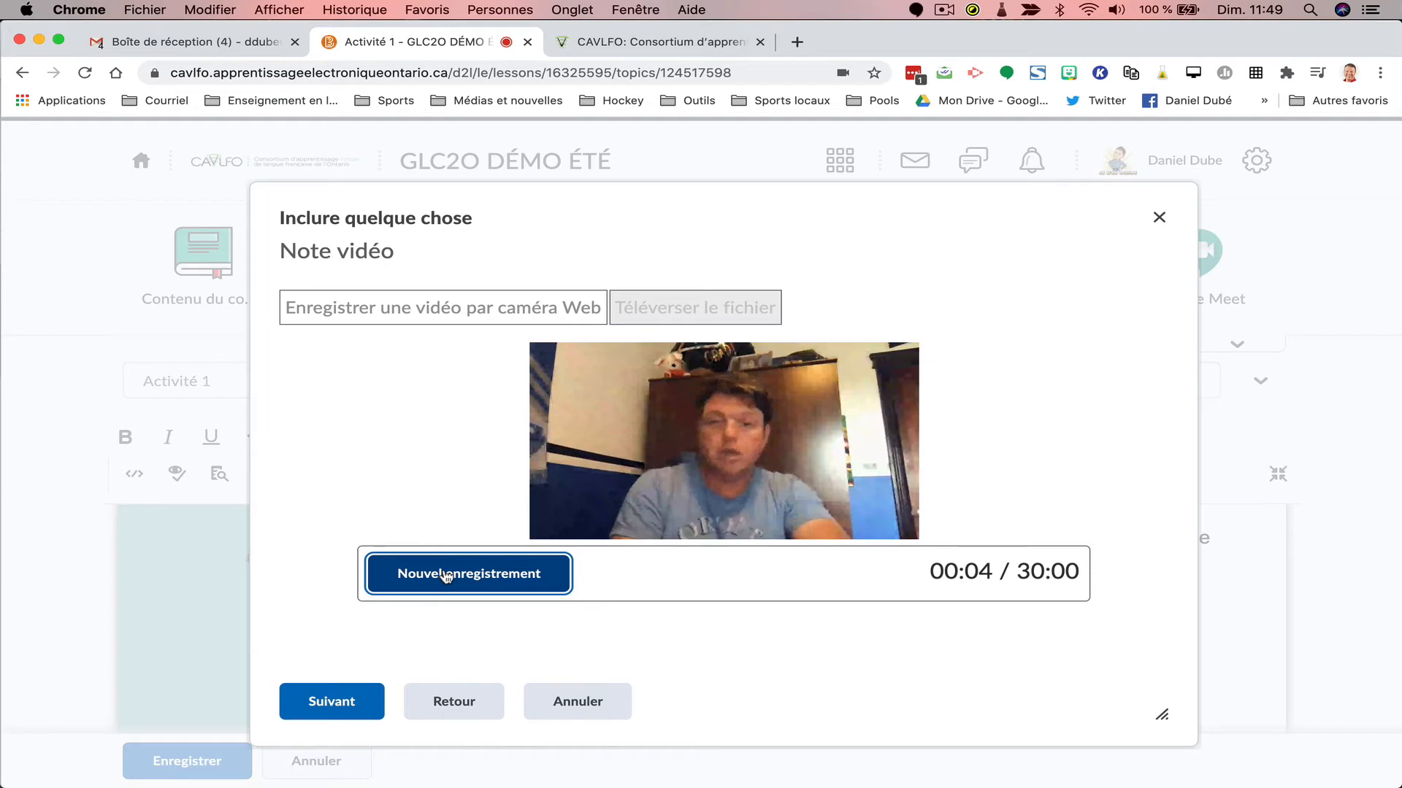
click(334, 707)
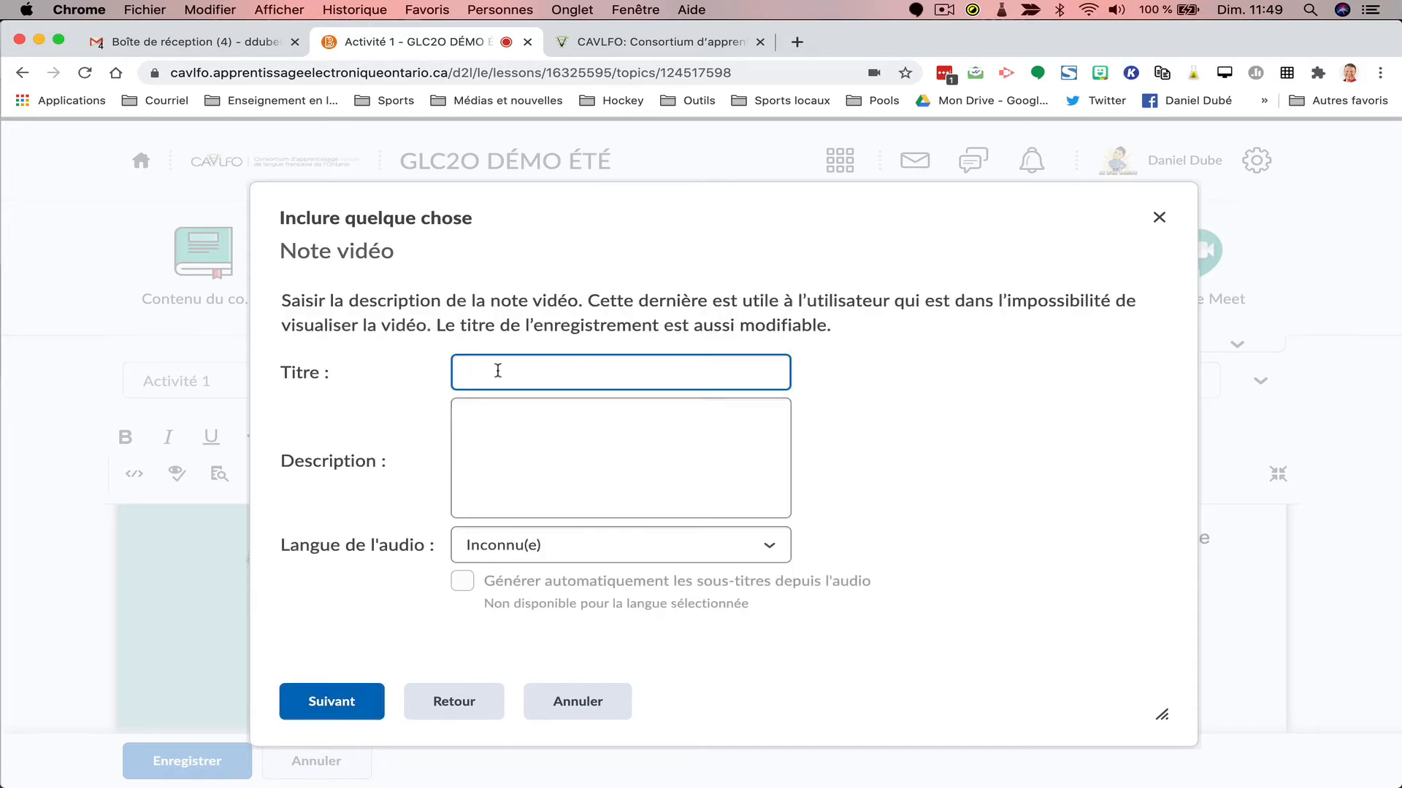
Title the video note "Modification d'une page", describe it as "Bonjour" and set the audio language to fr-CA - Français (Canada).
text(Modification d'une page)
click(492, 413)
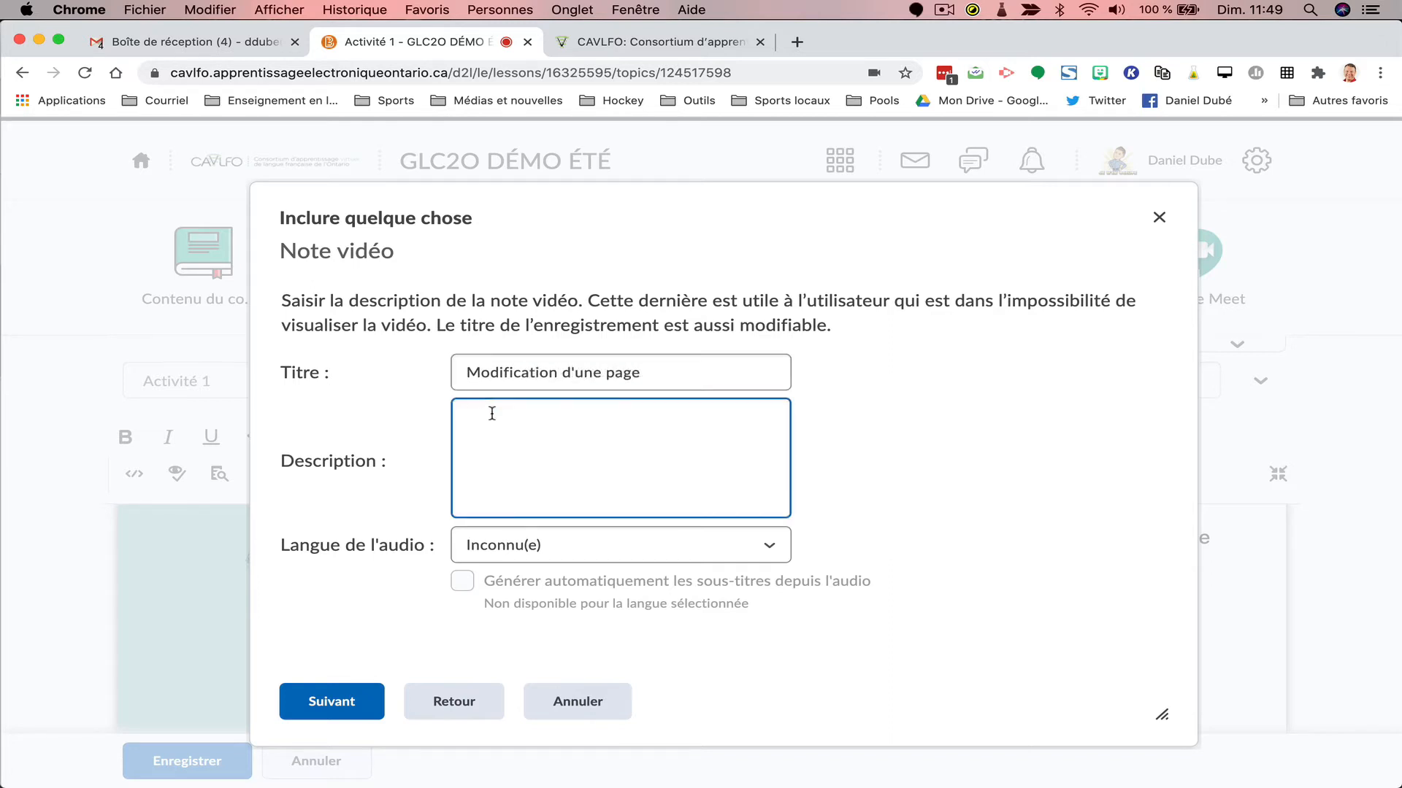
text(Bonjour)
click(580, 540)
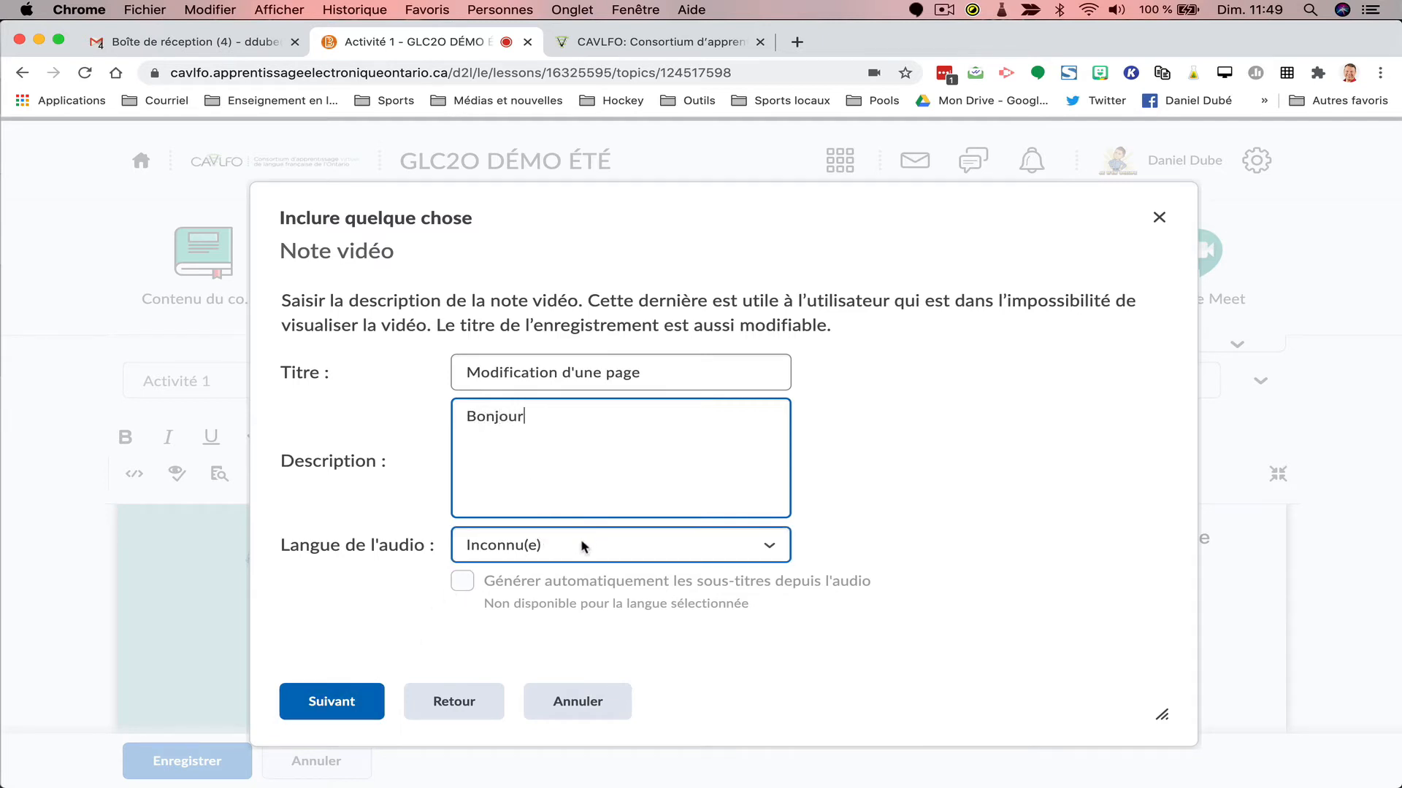
click(584, 582)
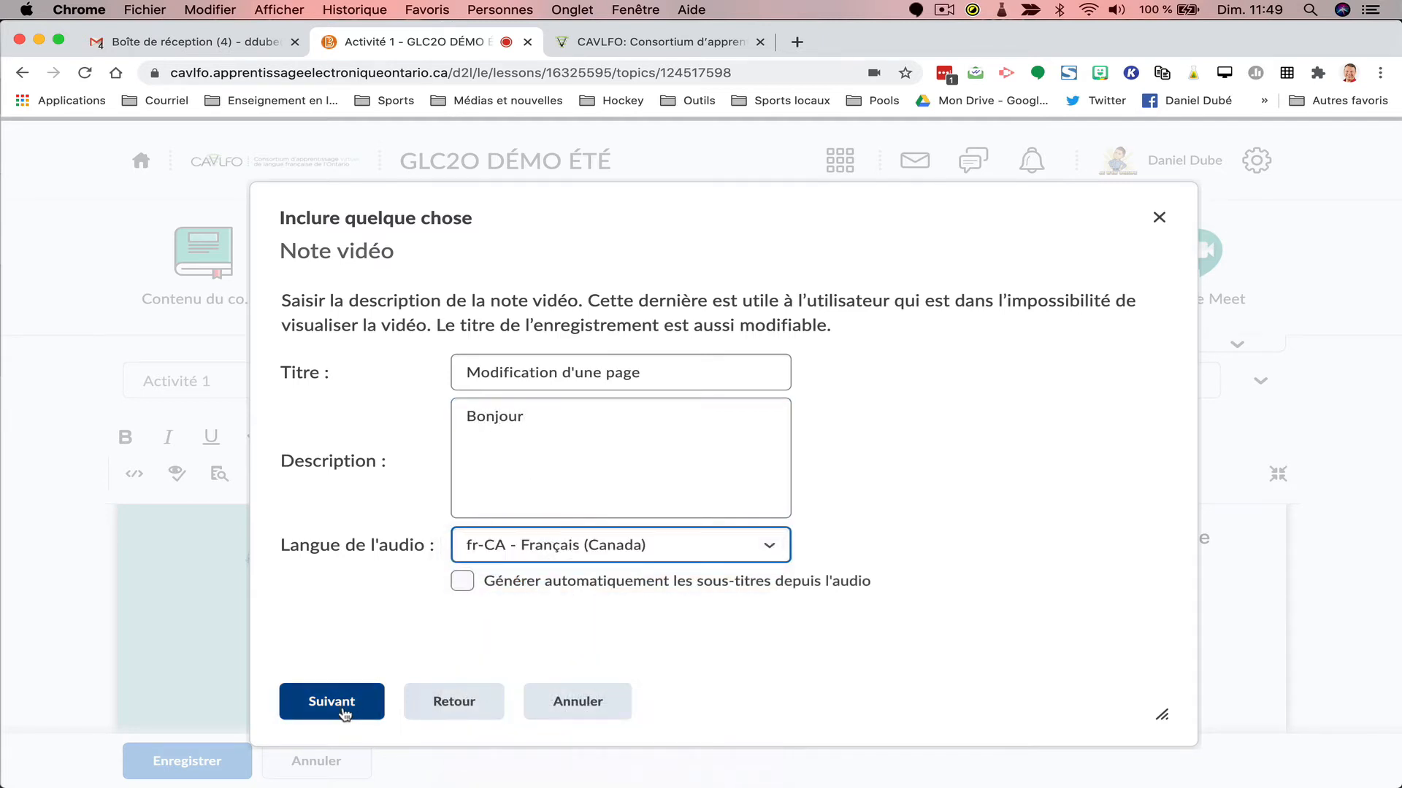
Toggle automatic subtitle generation from the audio on and off, and insert the video note below the "Site web" link.
click(462, 583)
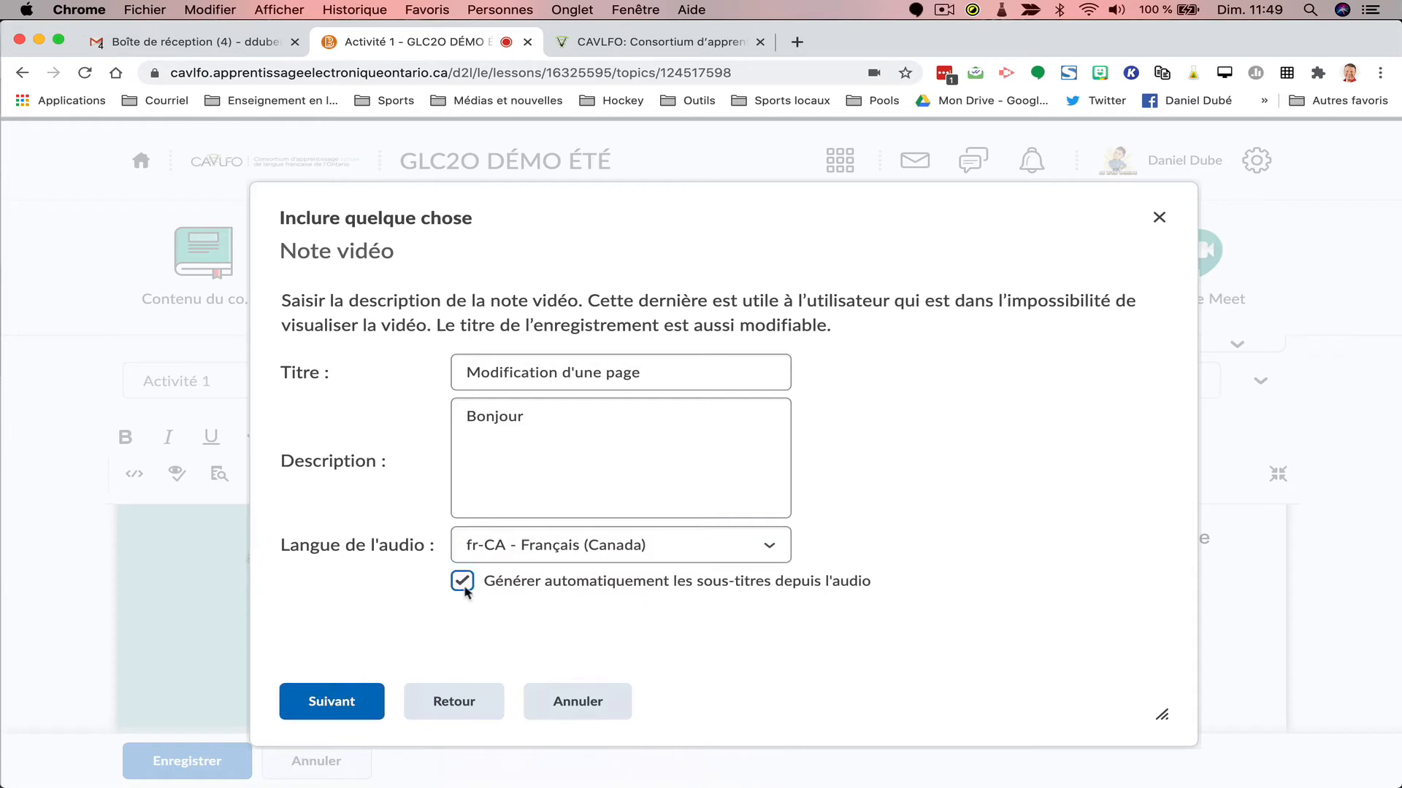
click(460, 588)
click(340, 702)
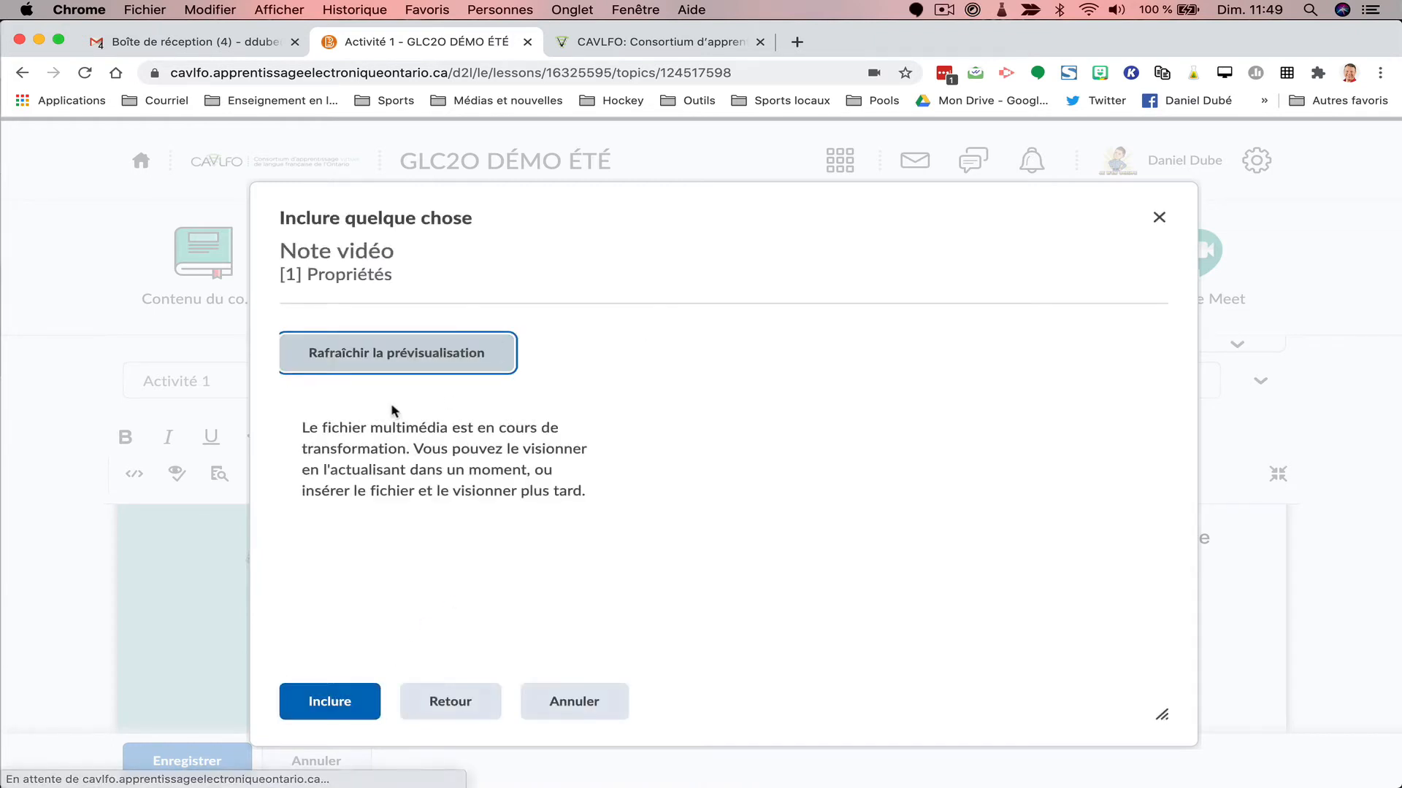
click(349, 691)
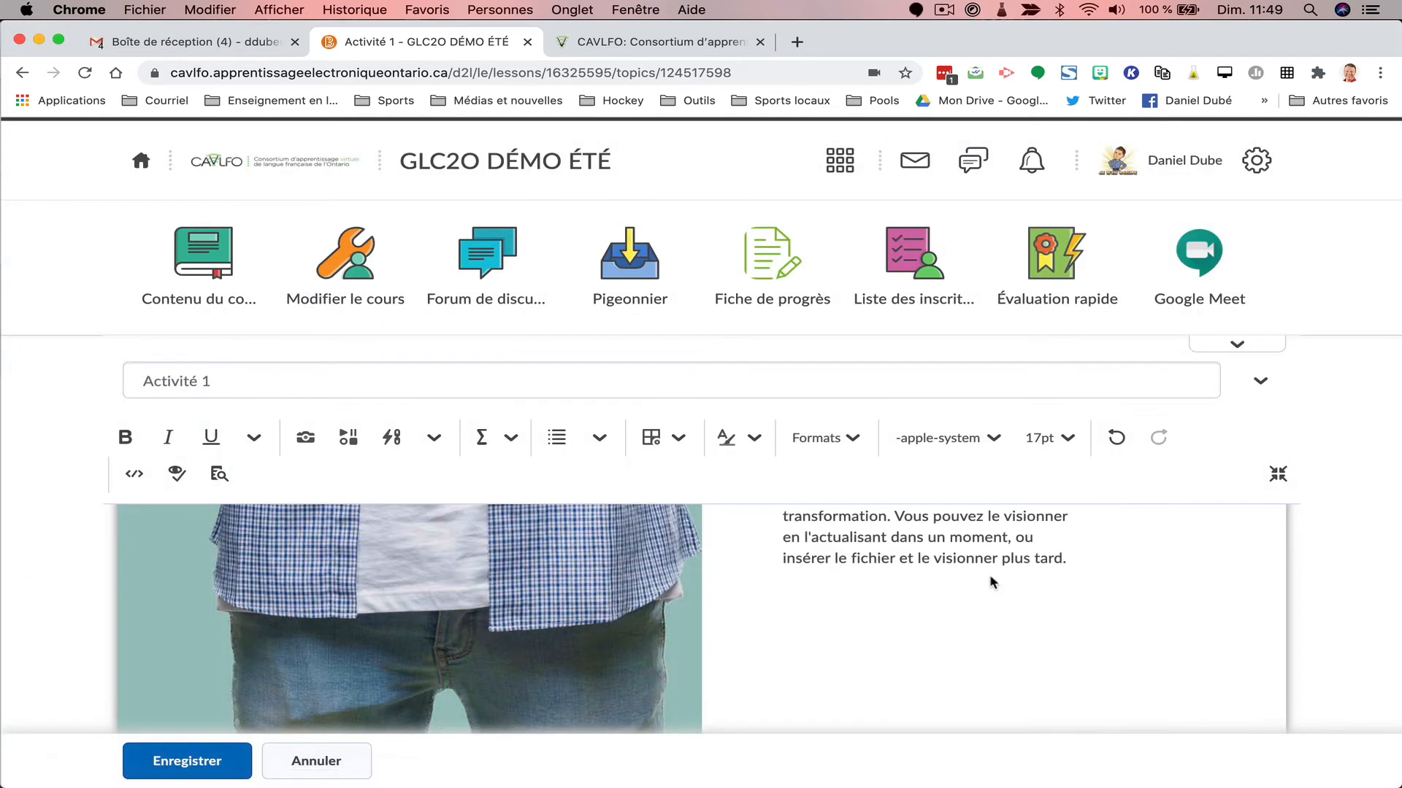
scroll(991, 583, up, 1)
scroll(991, 582, up, 1)
scroll(992, 582, down, 1)
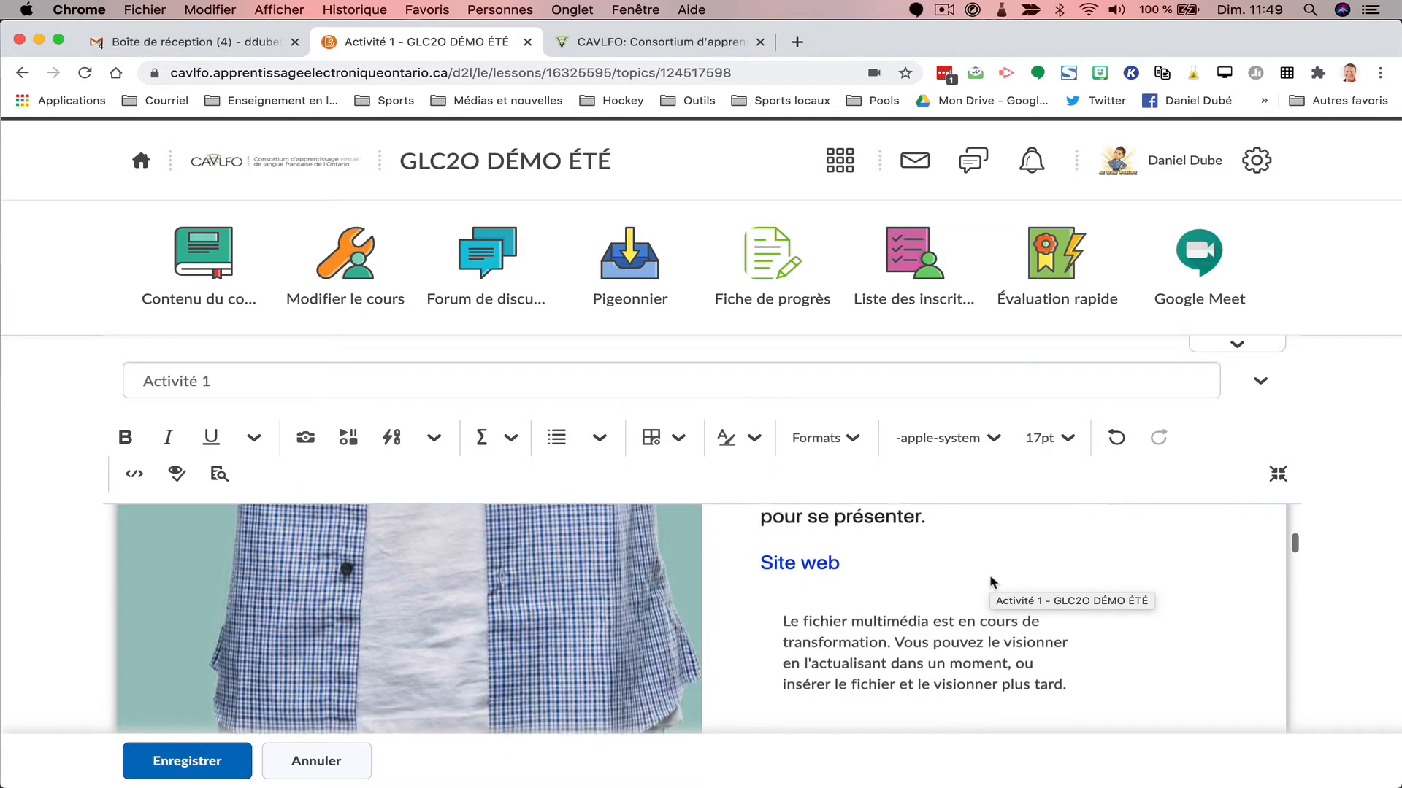
scroll(909, 653, down, 1)
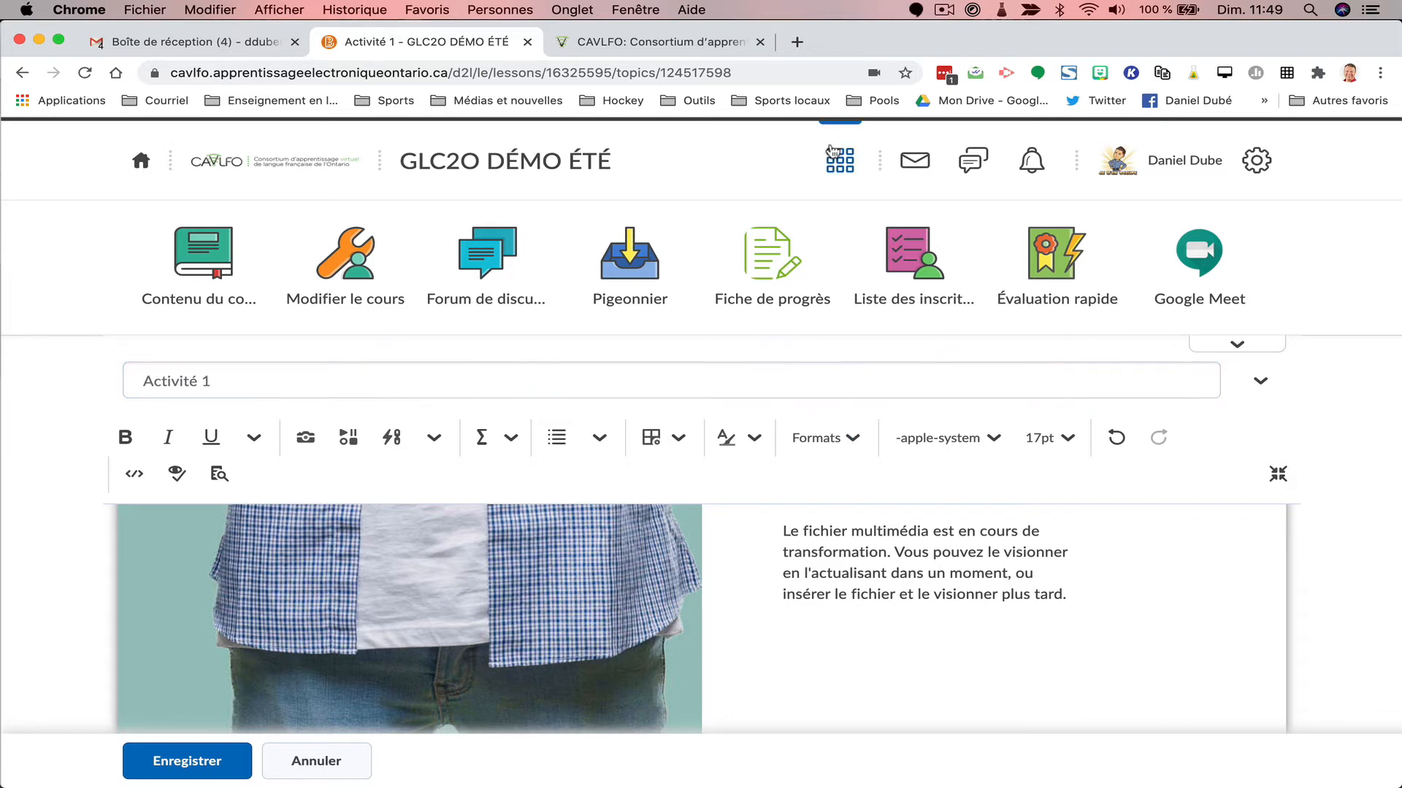
Open the CAVLFO Padlet dashboard in a new browser tab and open the padlet "HSP3U - Sous-question 2.1.1".
click(797, 42)
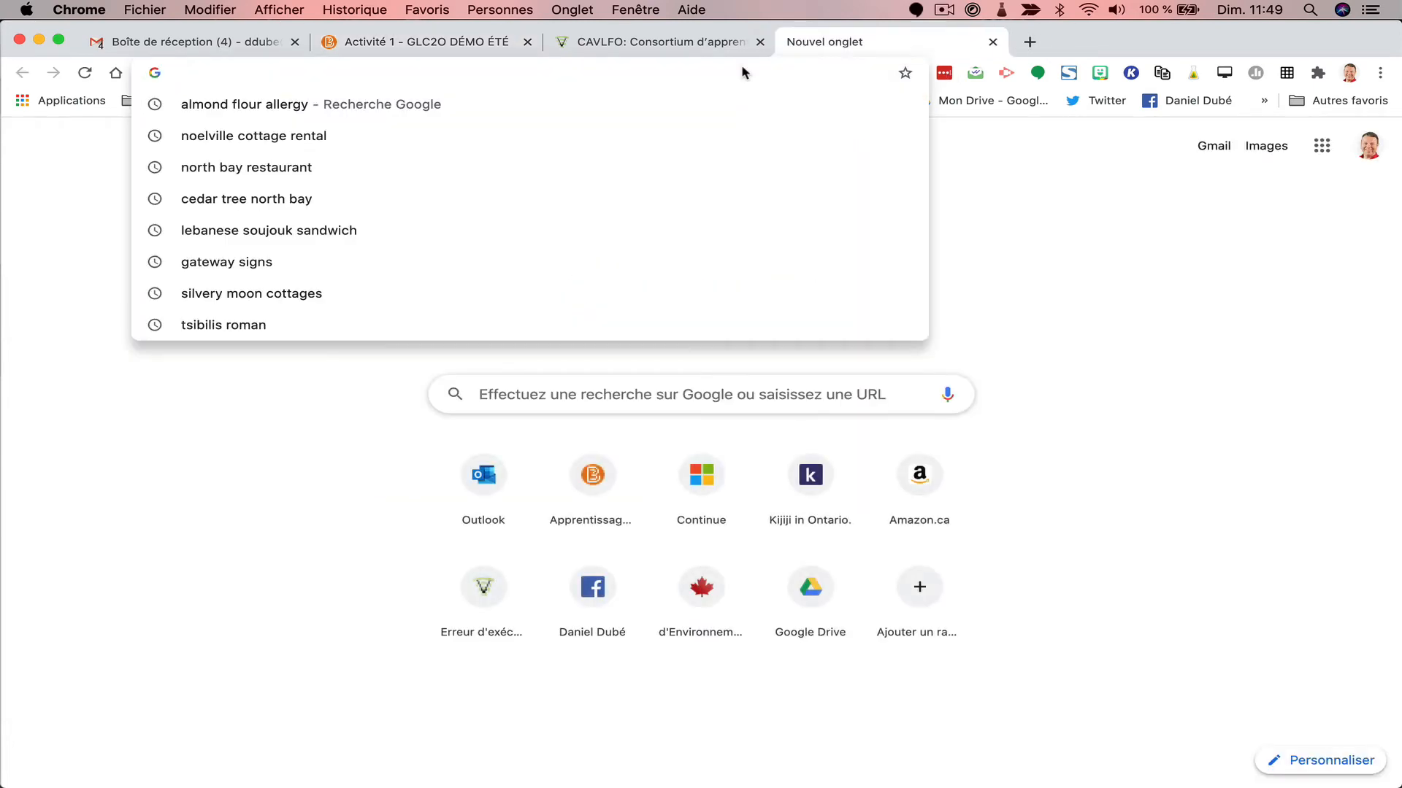
text(padlet)
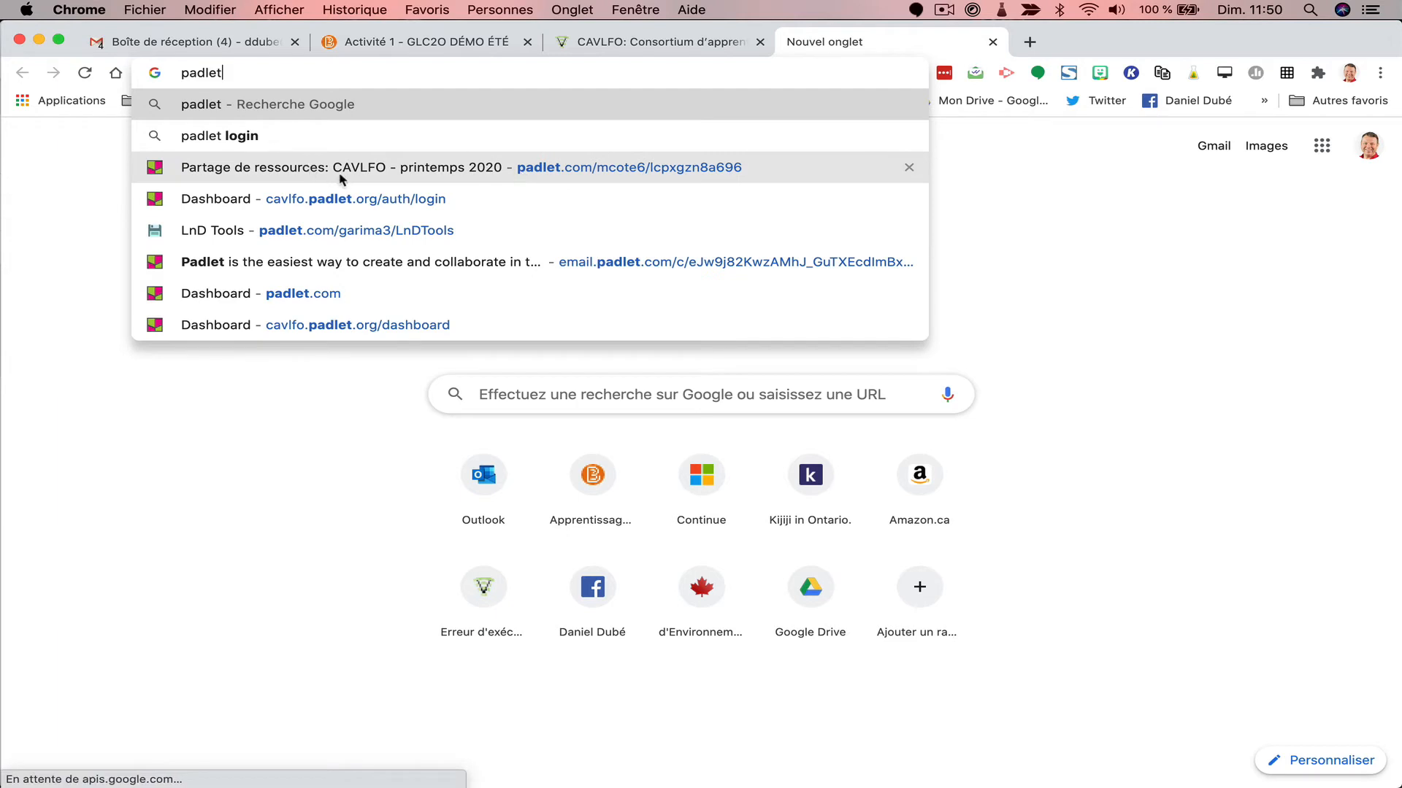
click(343, 199)
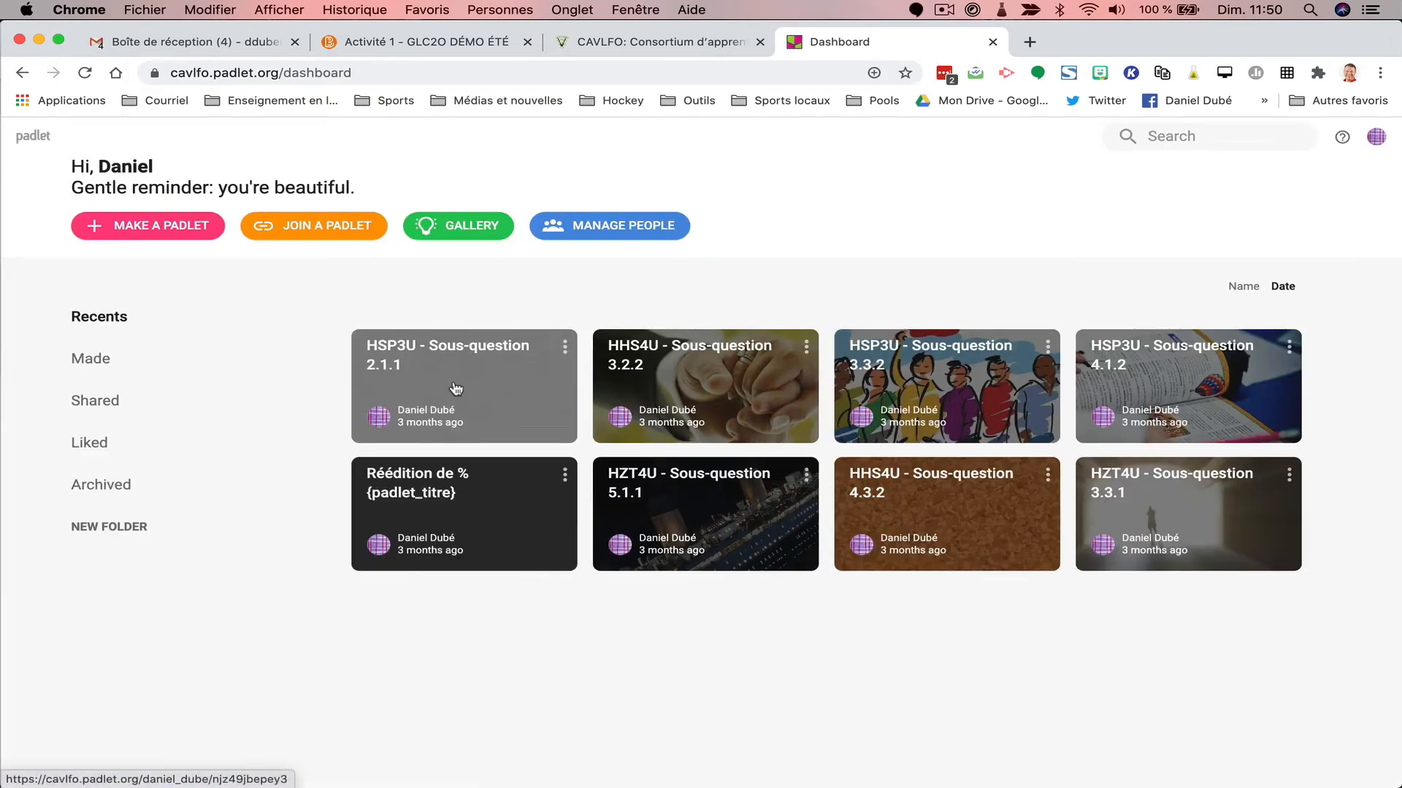
click(564, 347)
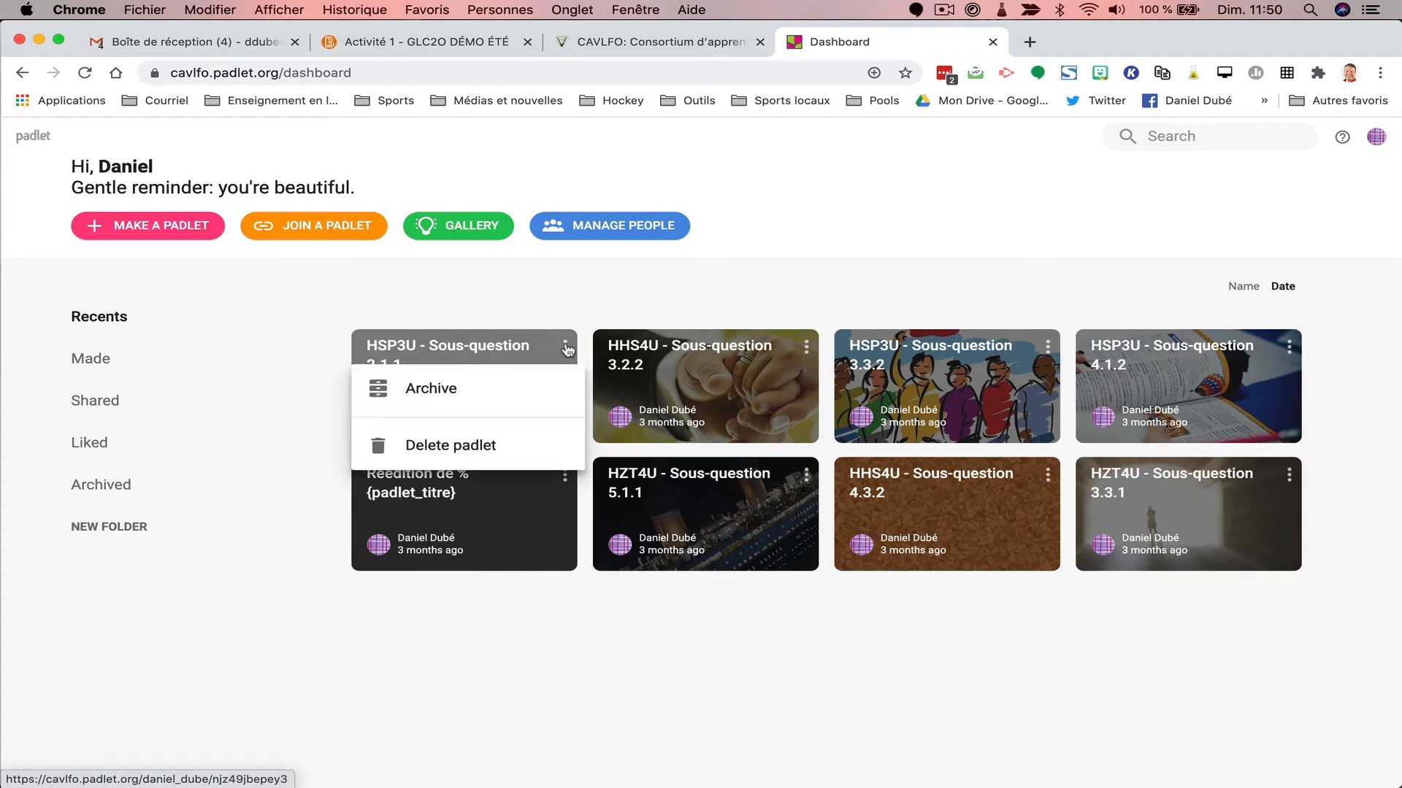
click(566, 349)
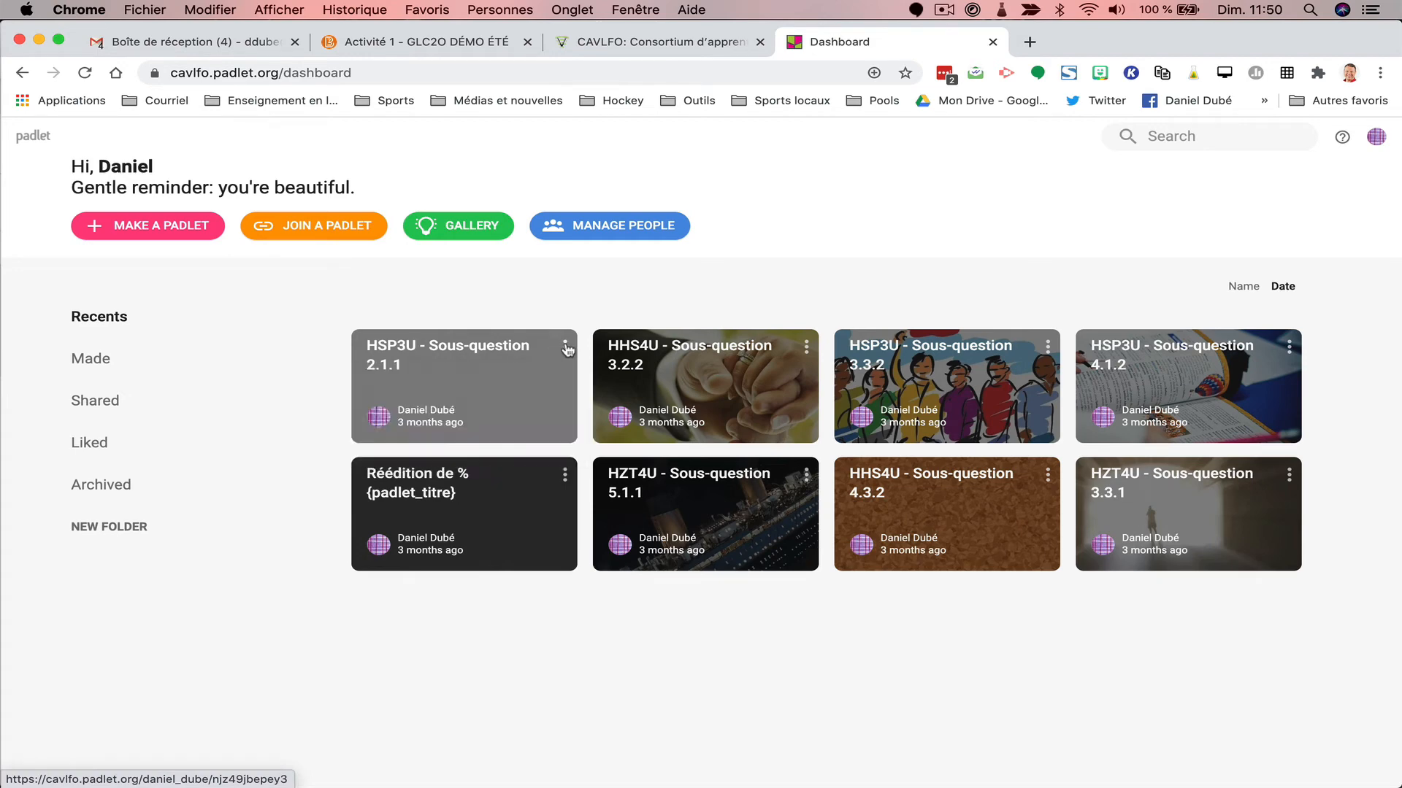
click(510, 402)
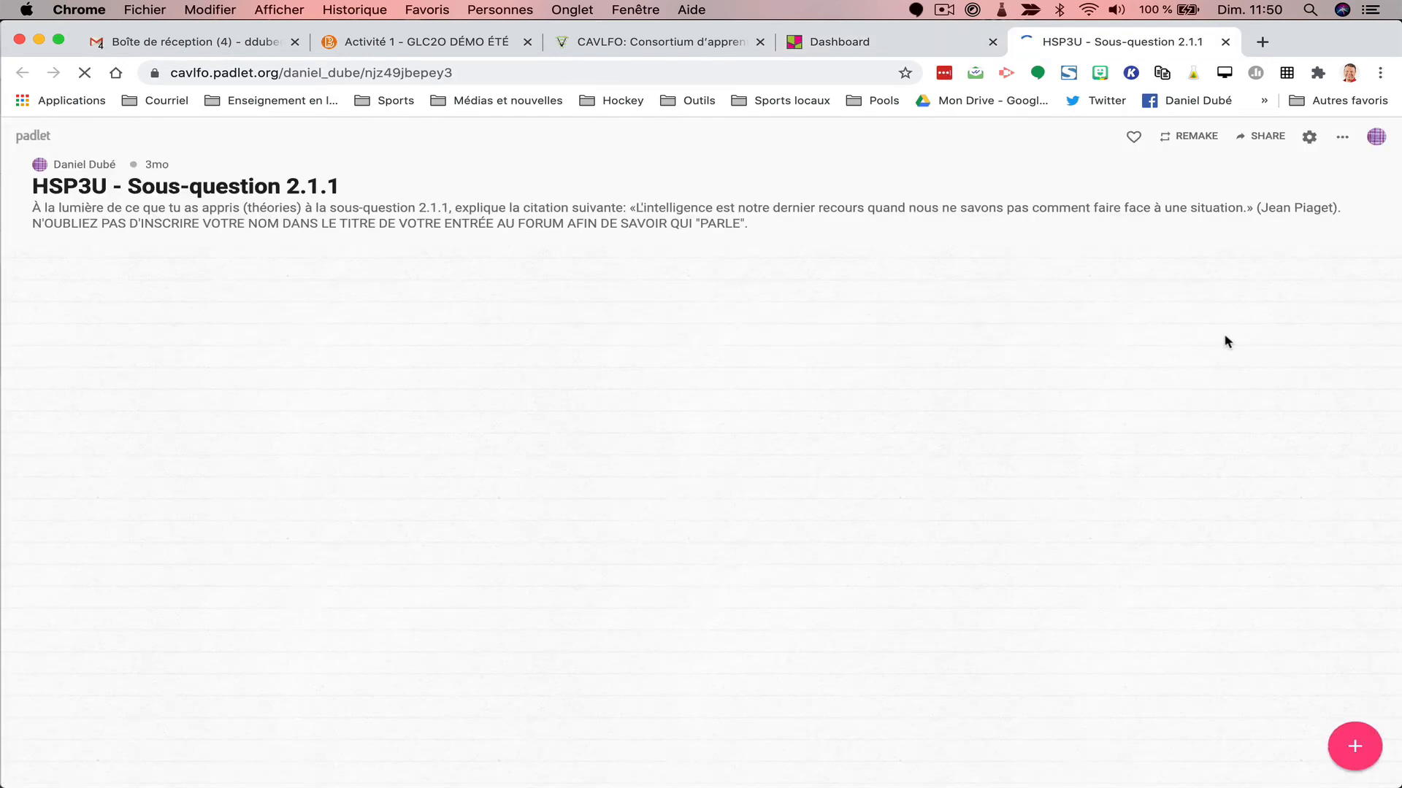
Copy the full embed code of the "HSP3U - Sous-question 2.1.1" padlet from its sharing options.
click(1278, 139)
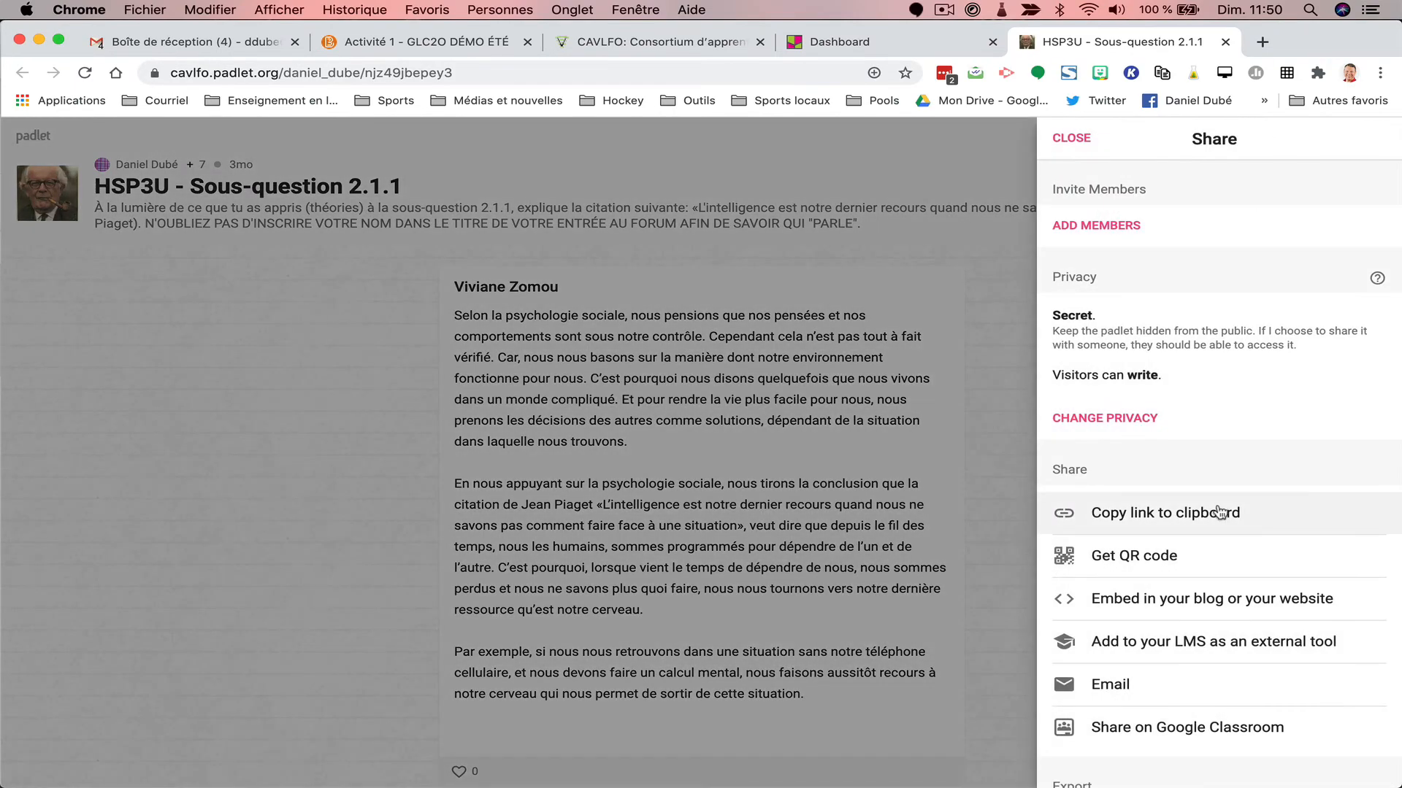
scroll(1219, 511, down, 1)
scroll(1219, 513, down, 2)
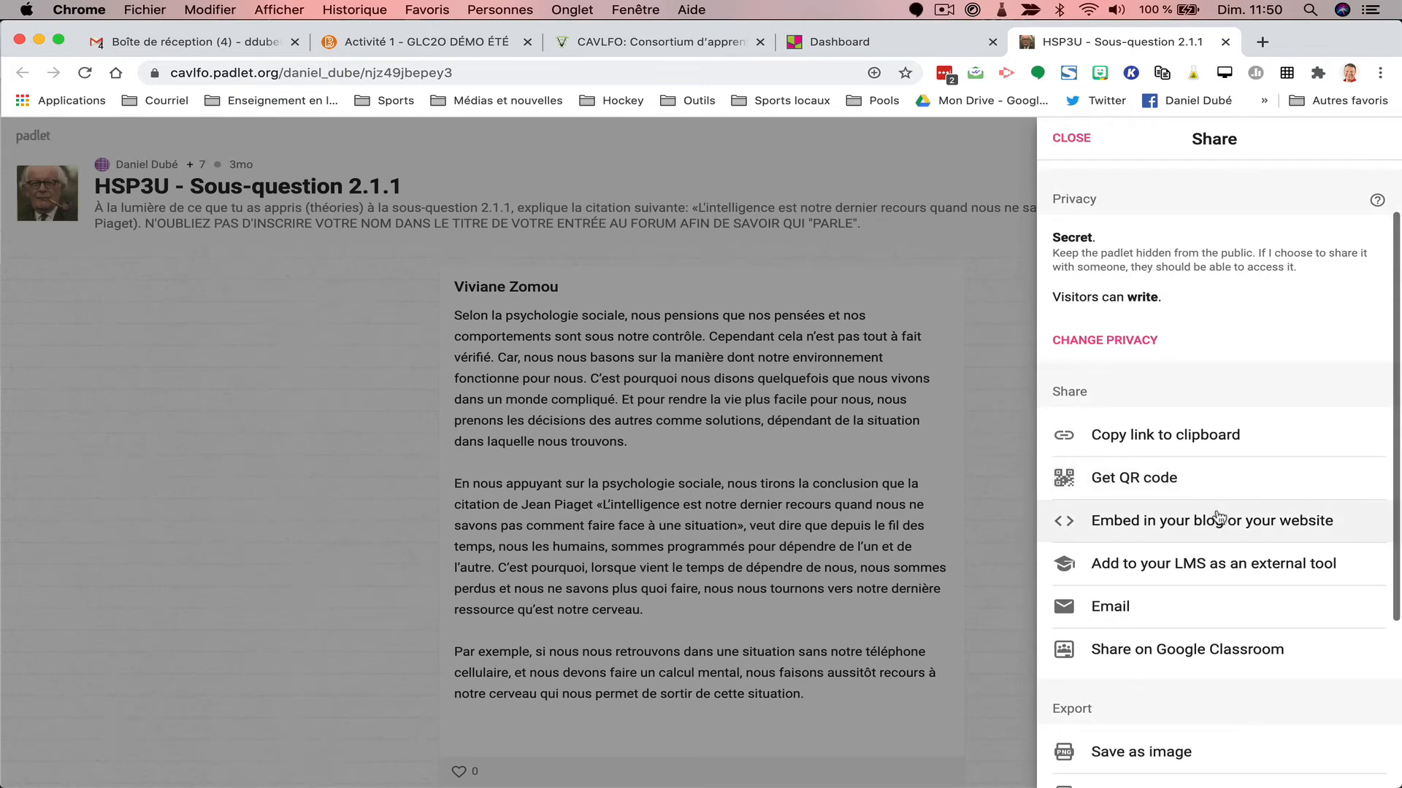
click(1217, 519)
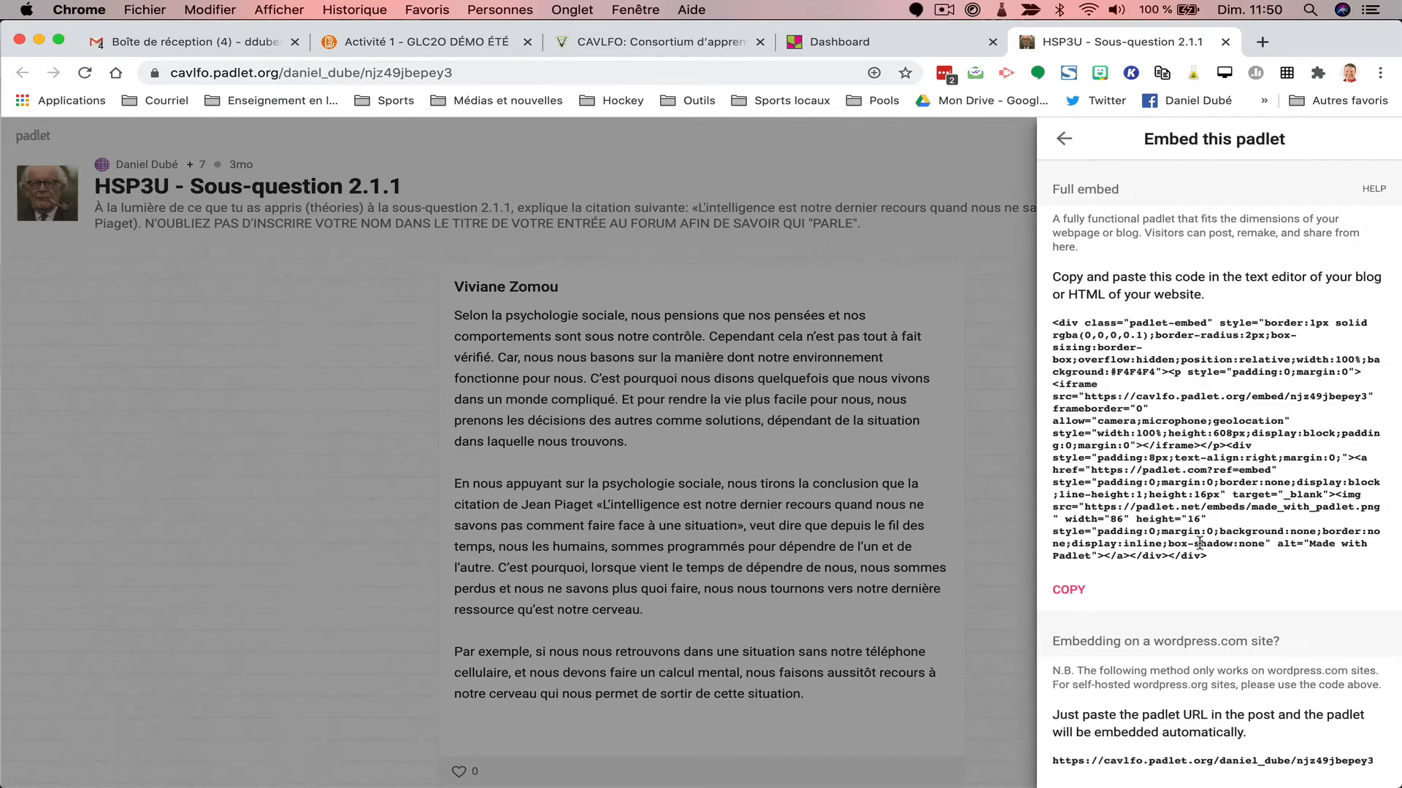
click(1074, 591)
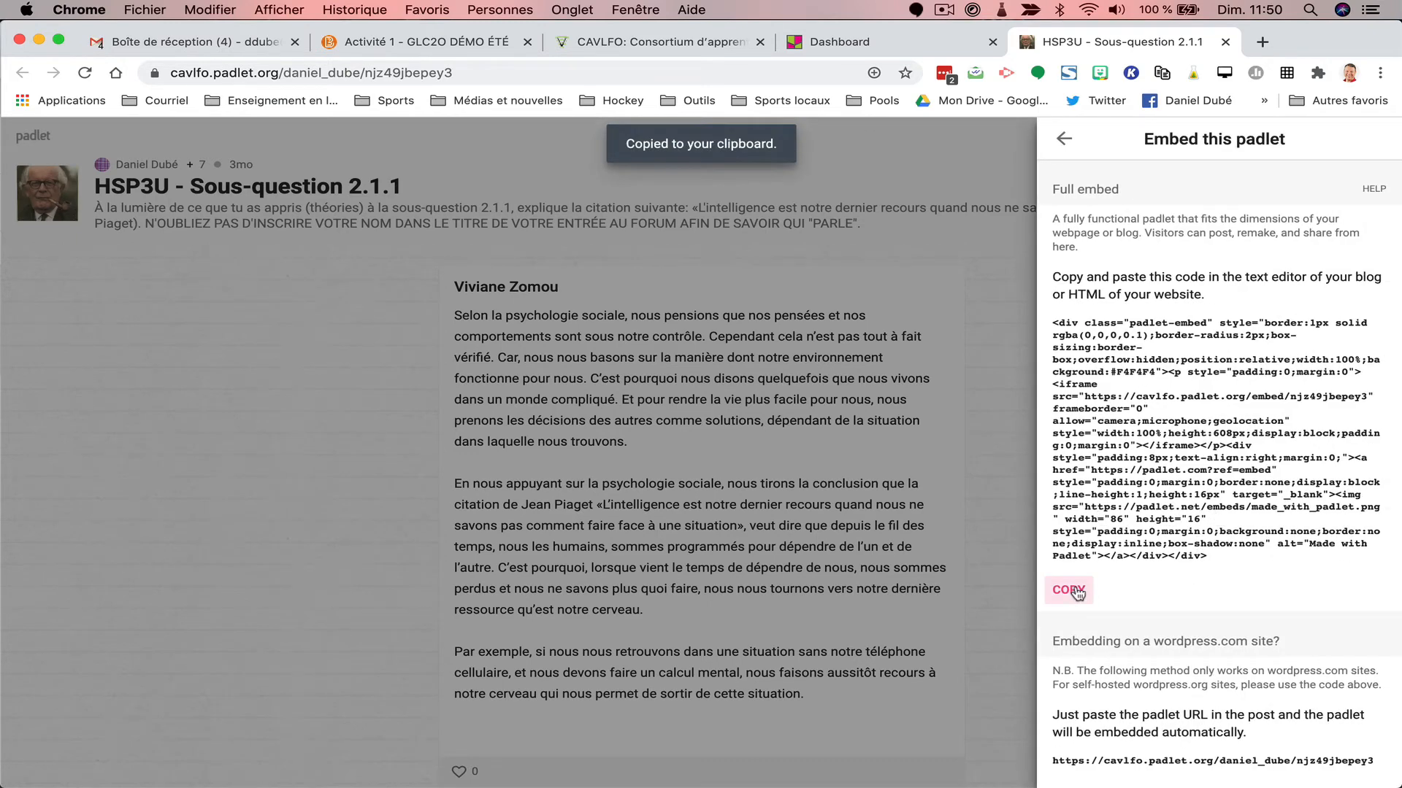
Return to the Activité 1 editor and paste the copied padlet code as an embed code below the video note.
click(541, 41)
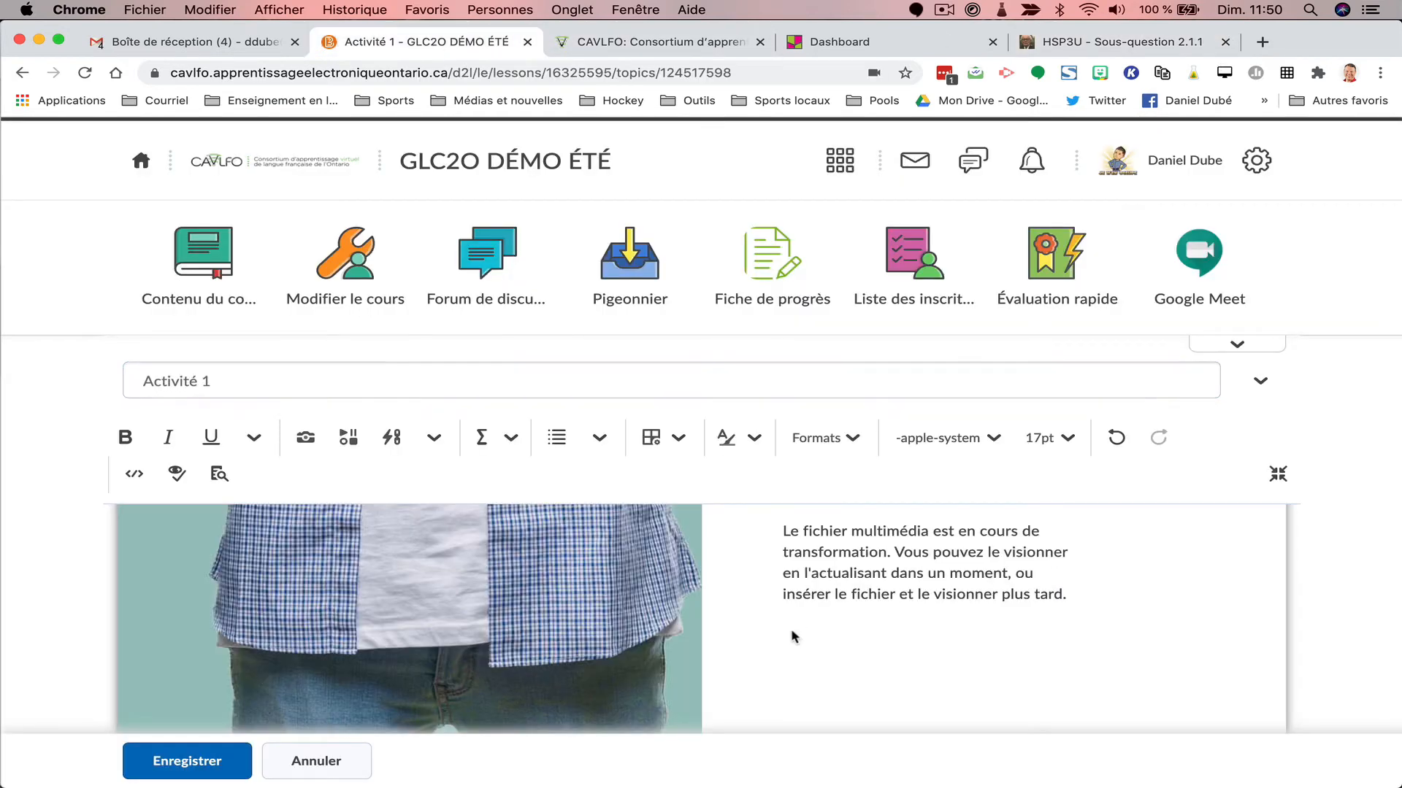
scroll(794, 637, down, 2)
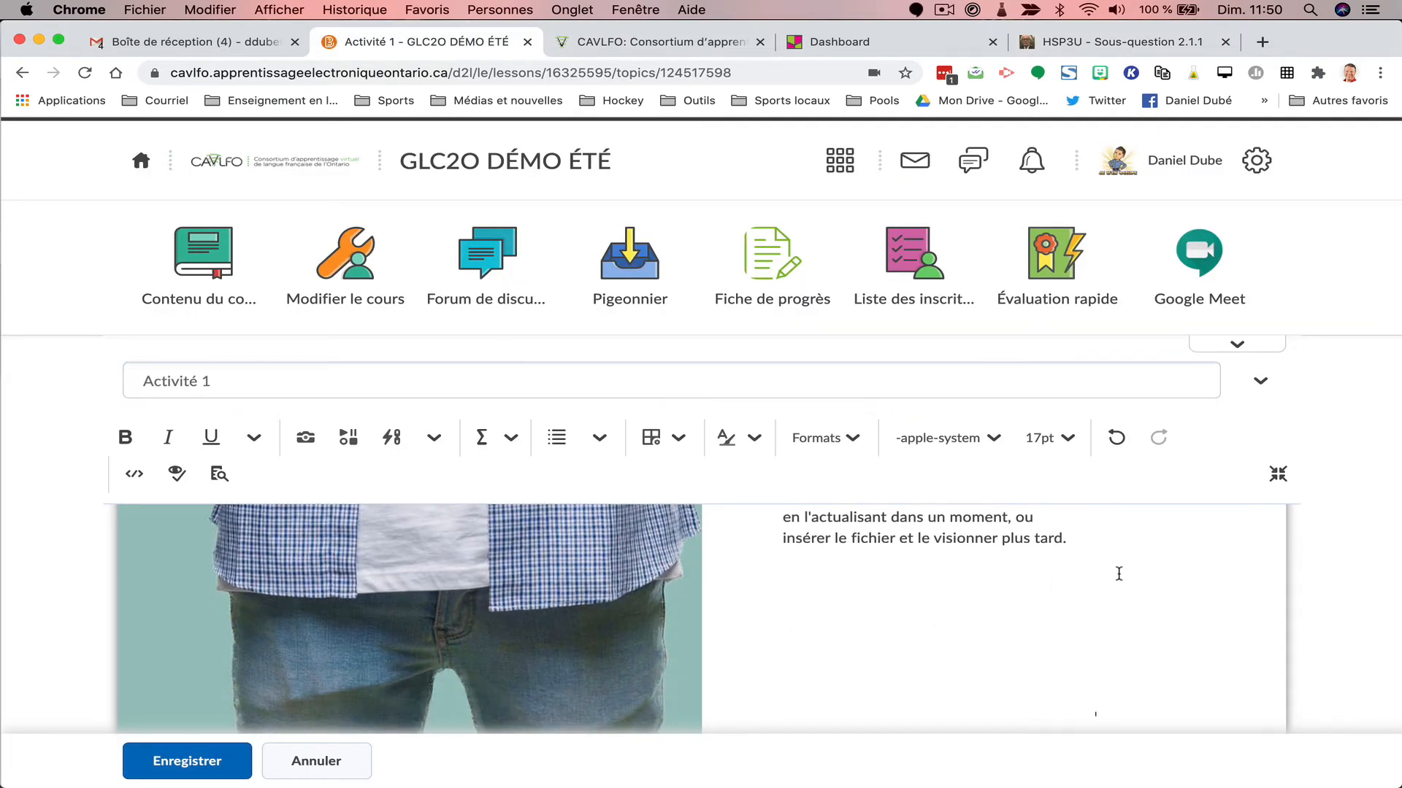
scroll(1118, 574, down, 1)
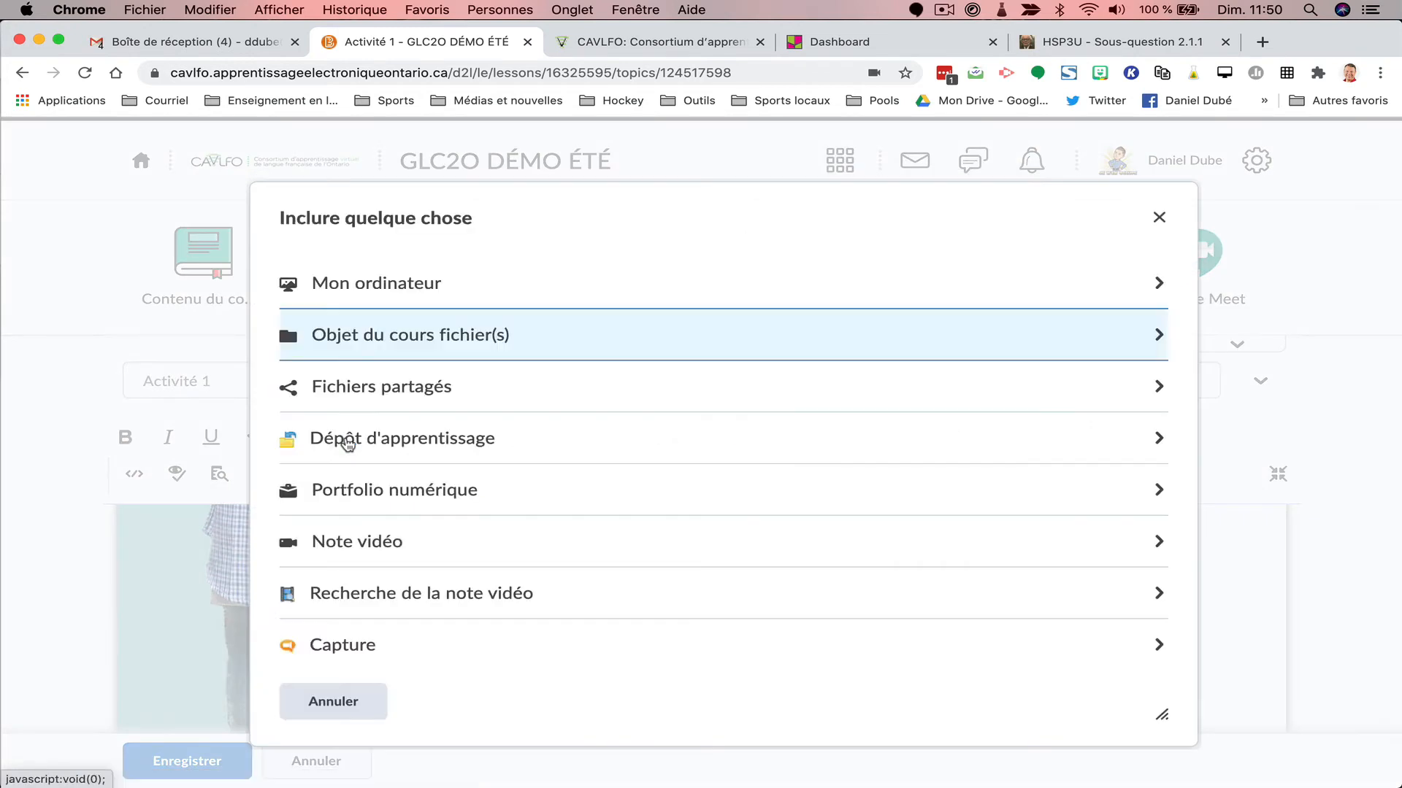
scroll(463, 544, down, 2)
scroll(463, 544, up, 1)
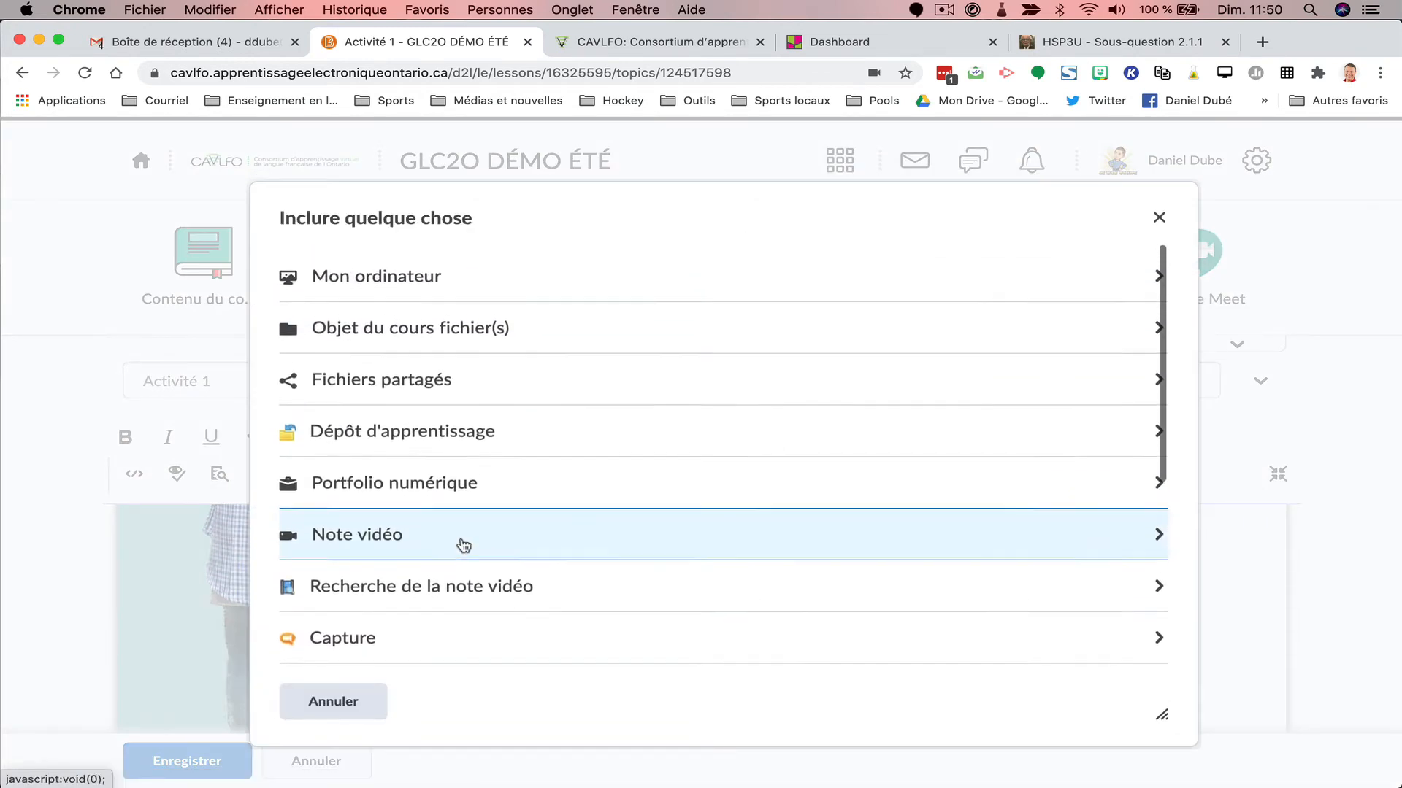
scroll(464, 544, down, 4)
scroll(464, 543, down, 2)
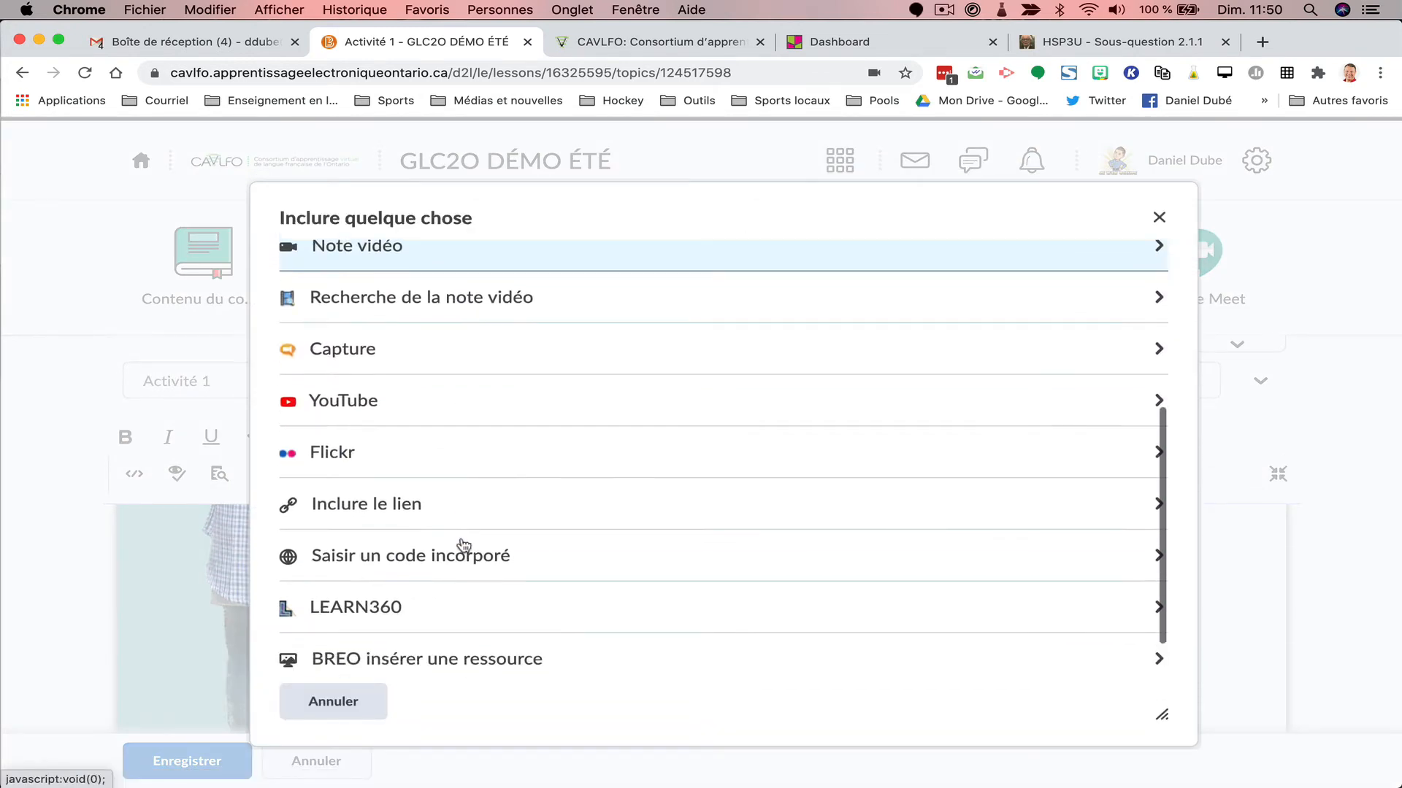
click(463, 544)
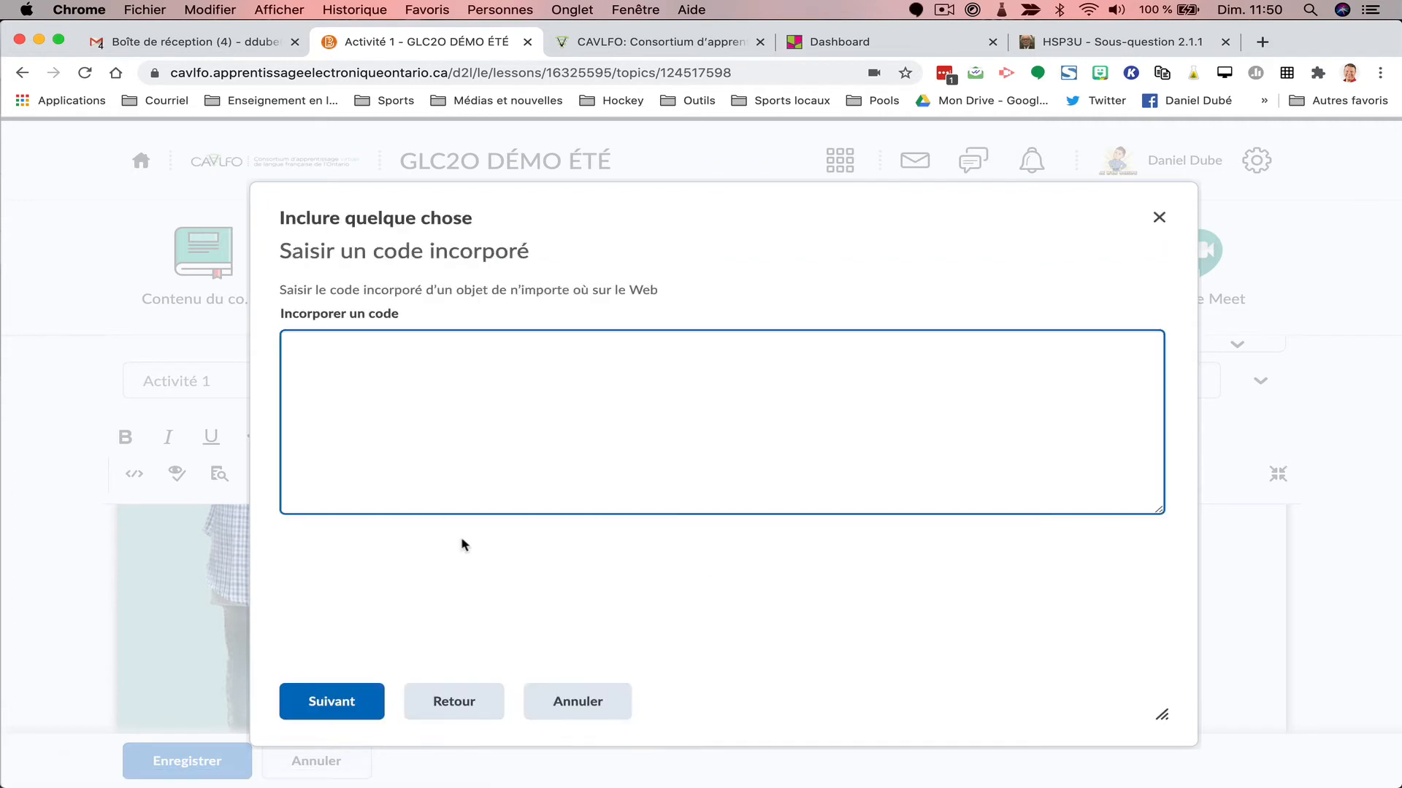
key(super+v)
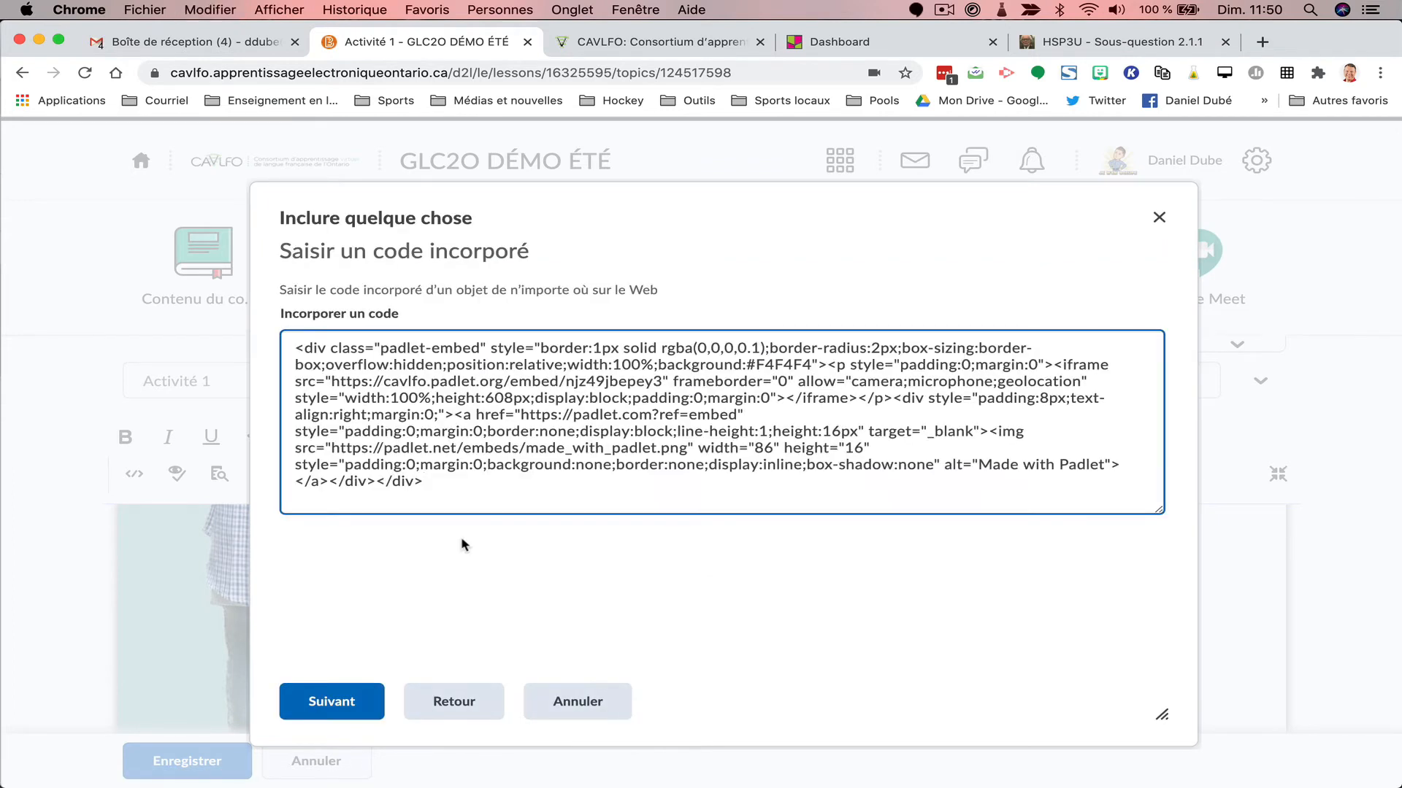
Allow the padlet media from its external site, preview the embed, and include it in the Activité 1 page.
click(330, 705)
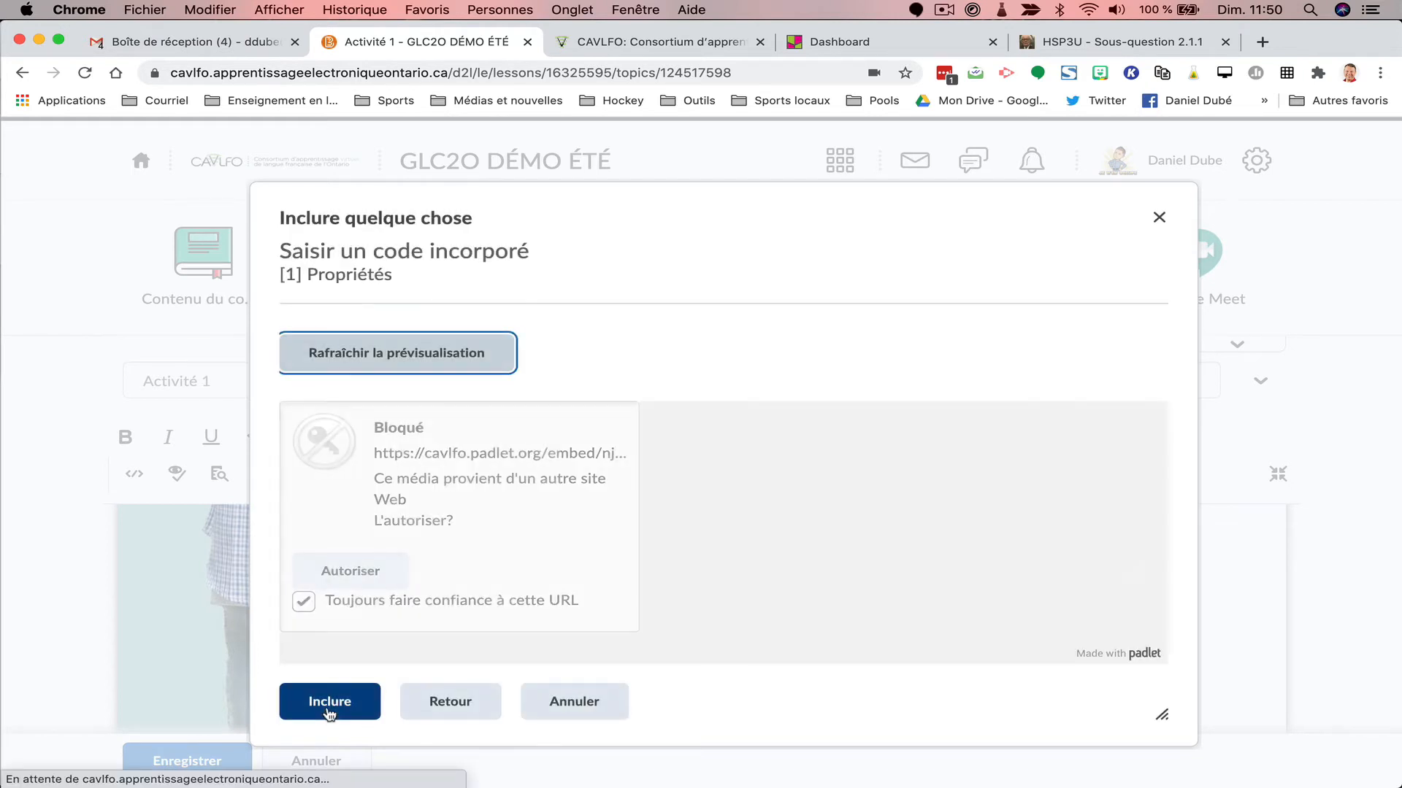
click(351, 572)
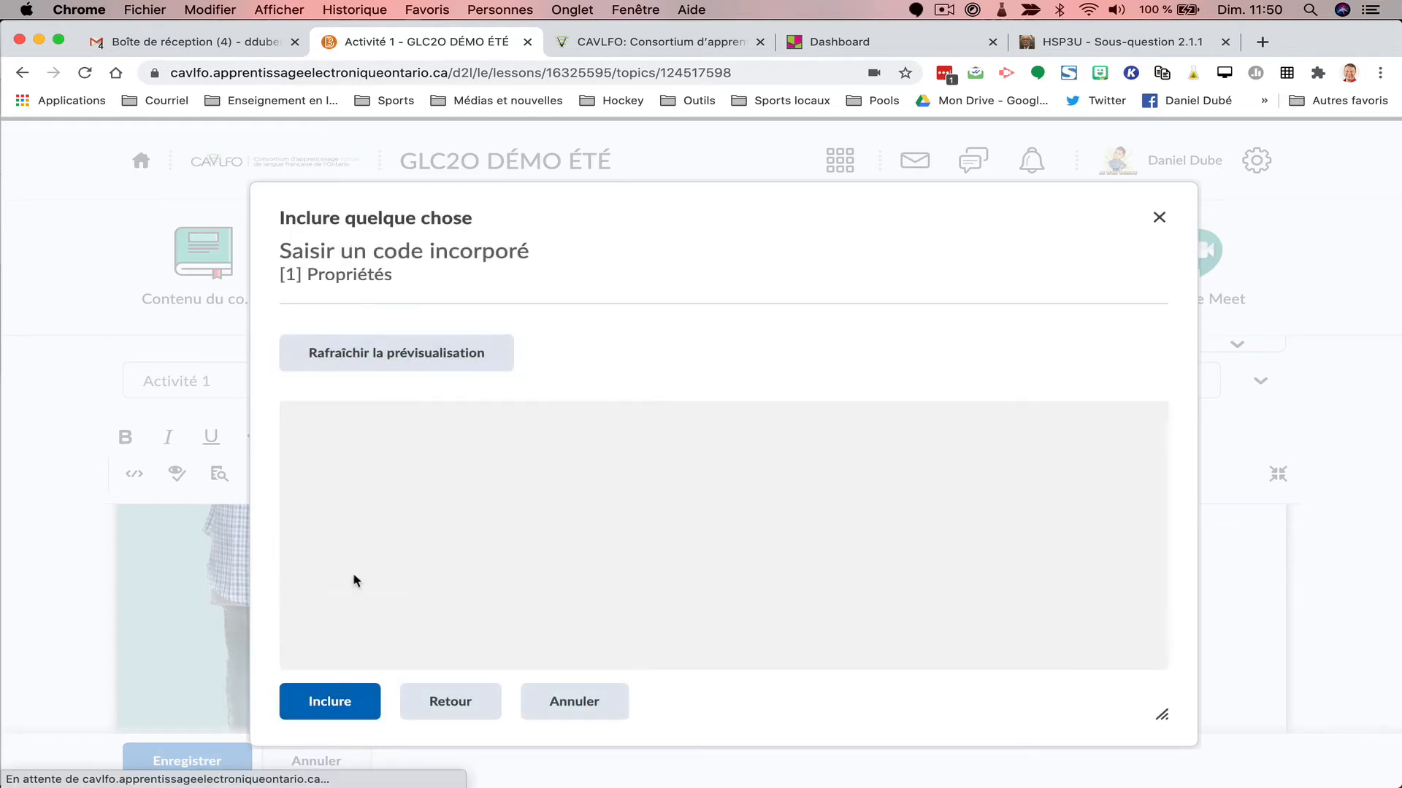
scroll(632, 577, down, 10)
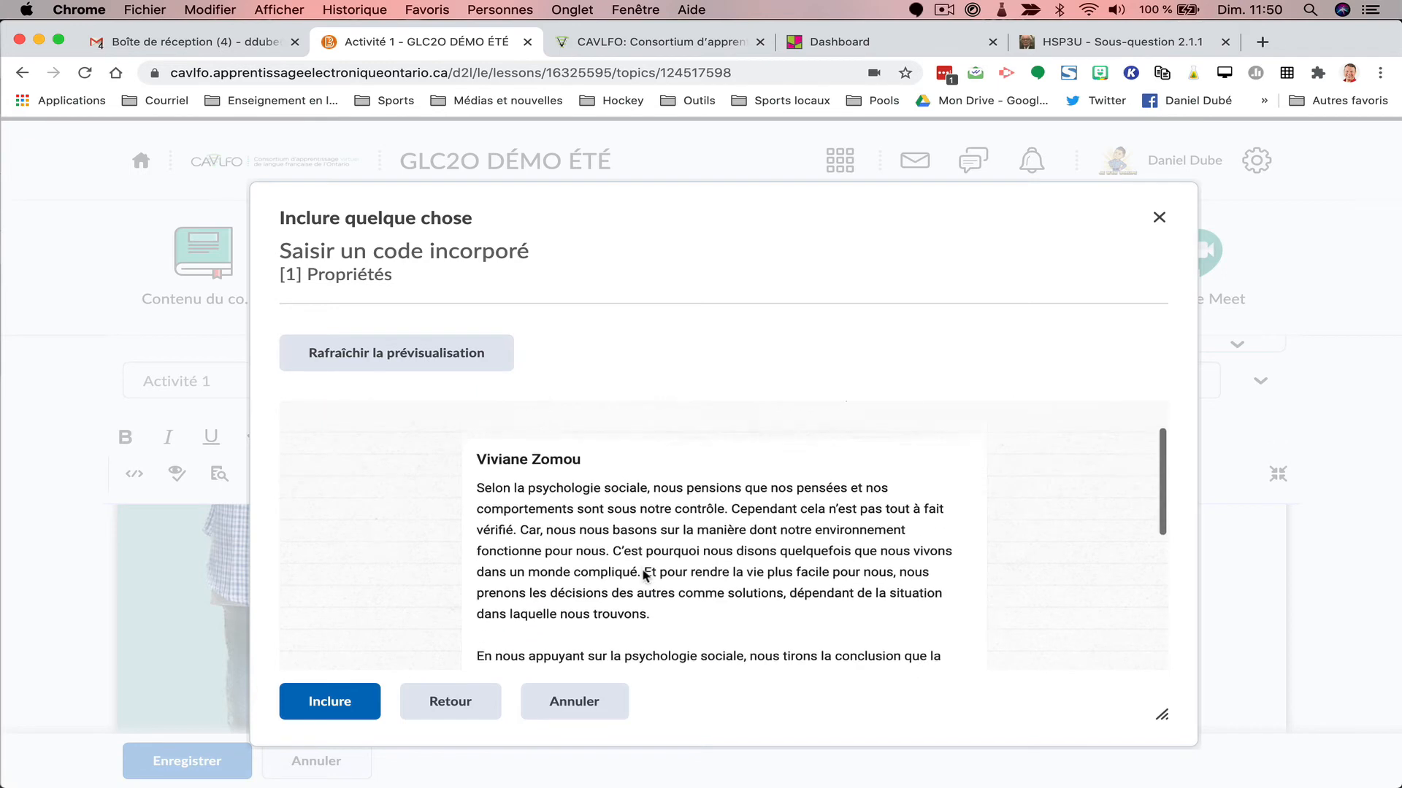
scroll(643, 574, down, 4)
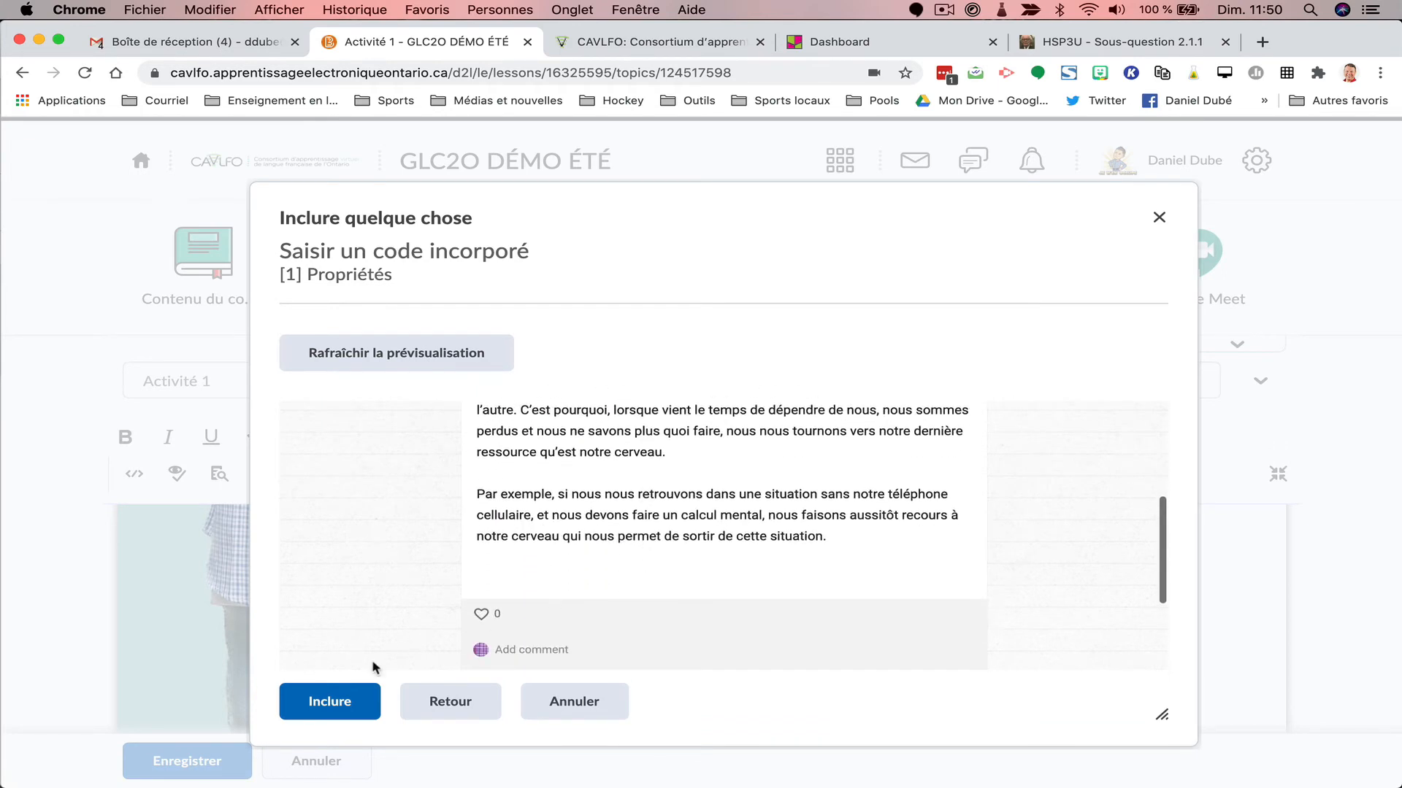
click(322, 703)
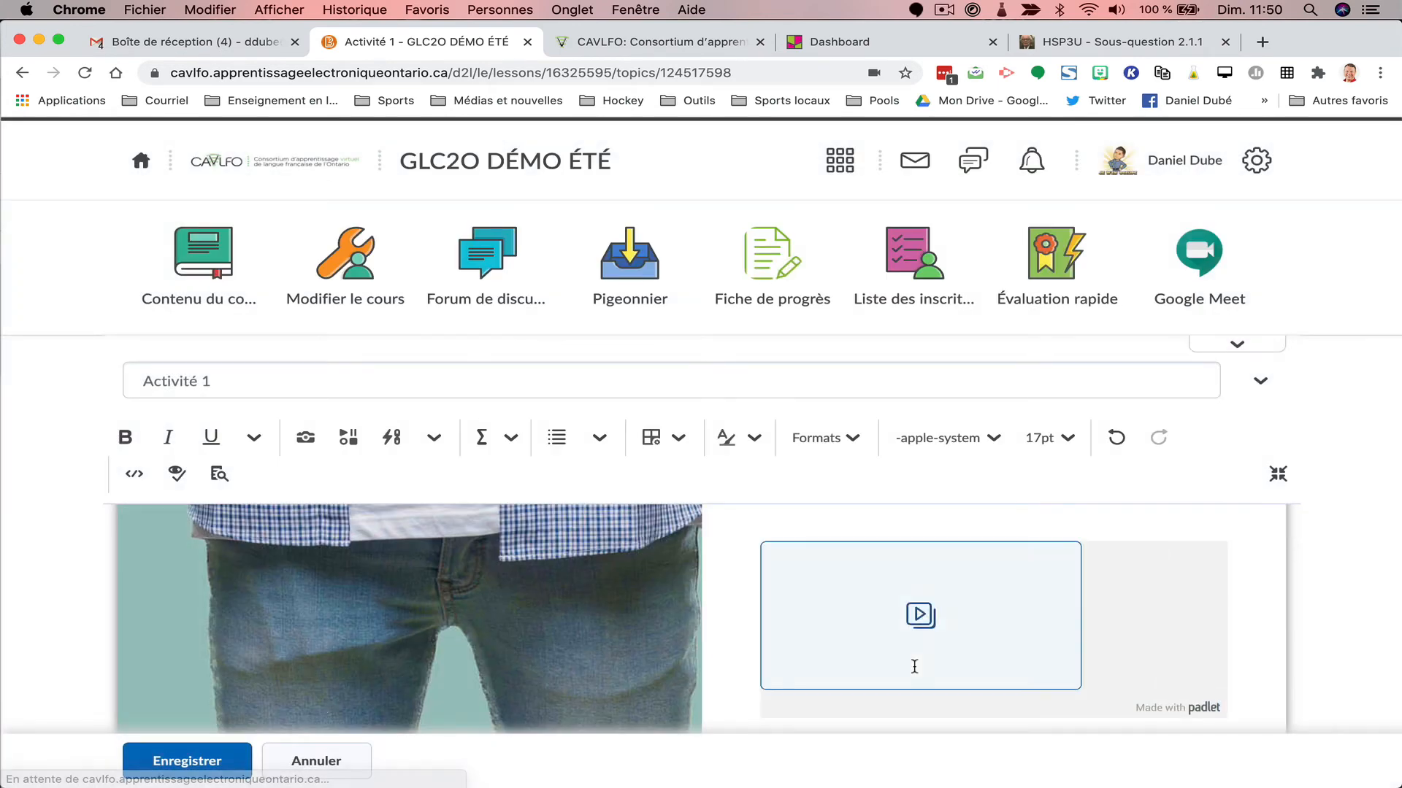
scroll(914, 666, down, 3)
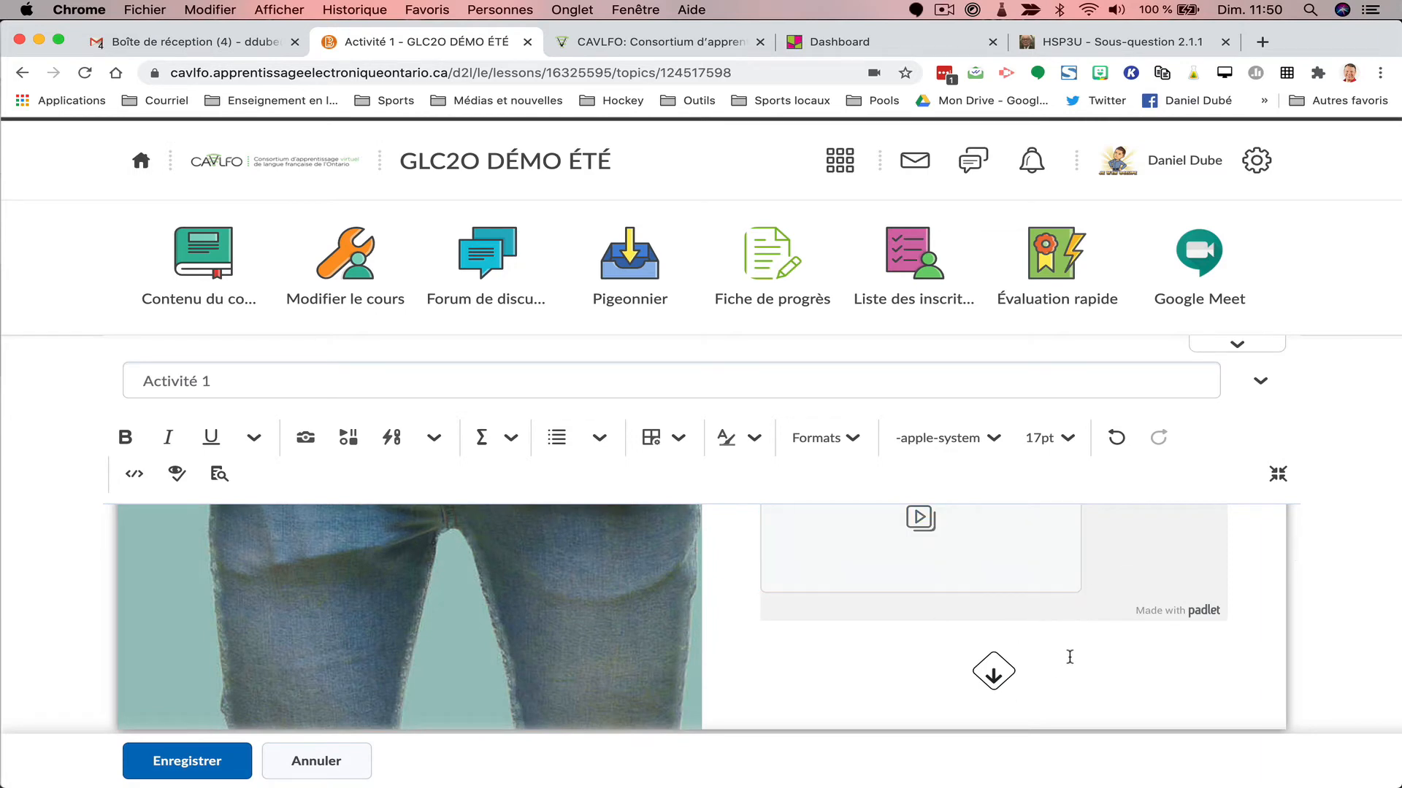
scroll(919, 612, down, 2)
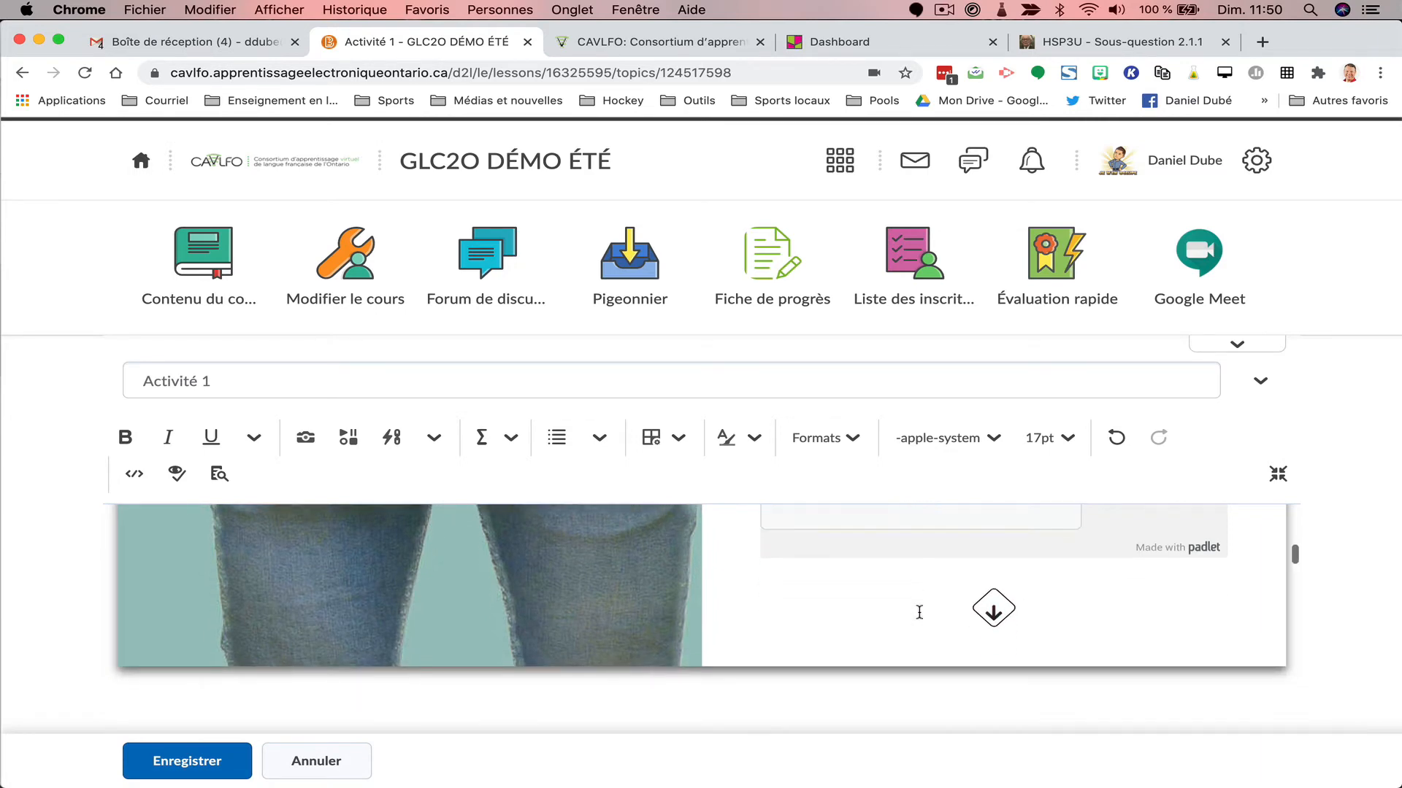
Review the content sources available for insertion, from Mon ordinateur to BREO insérer une ressource, and close the list without inserting anything.
click(348, 440)
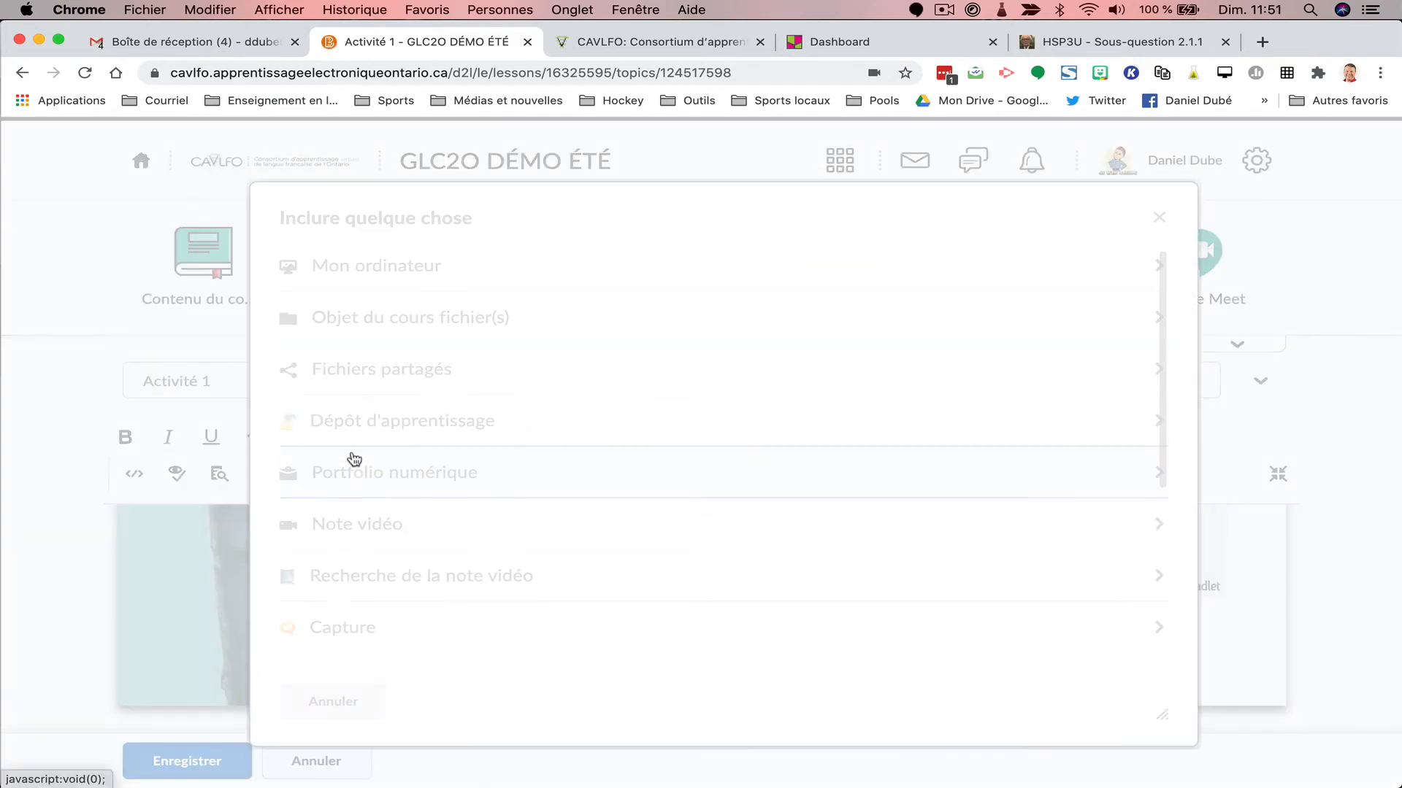
scroll(356, 468, down, 5)
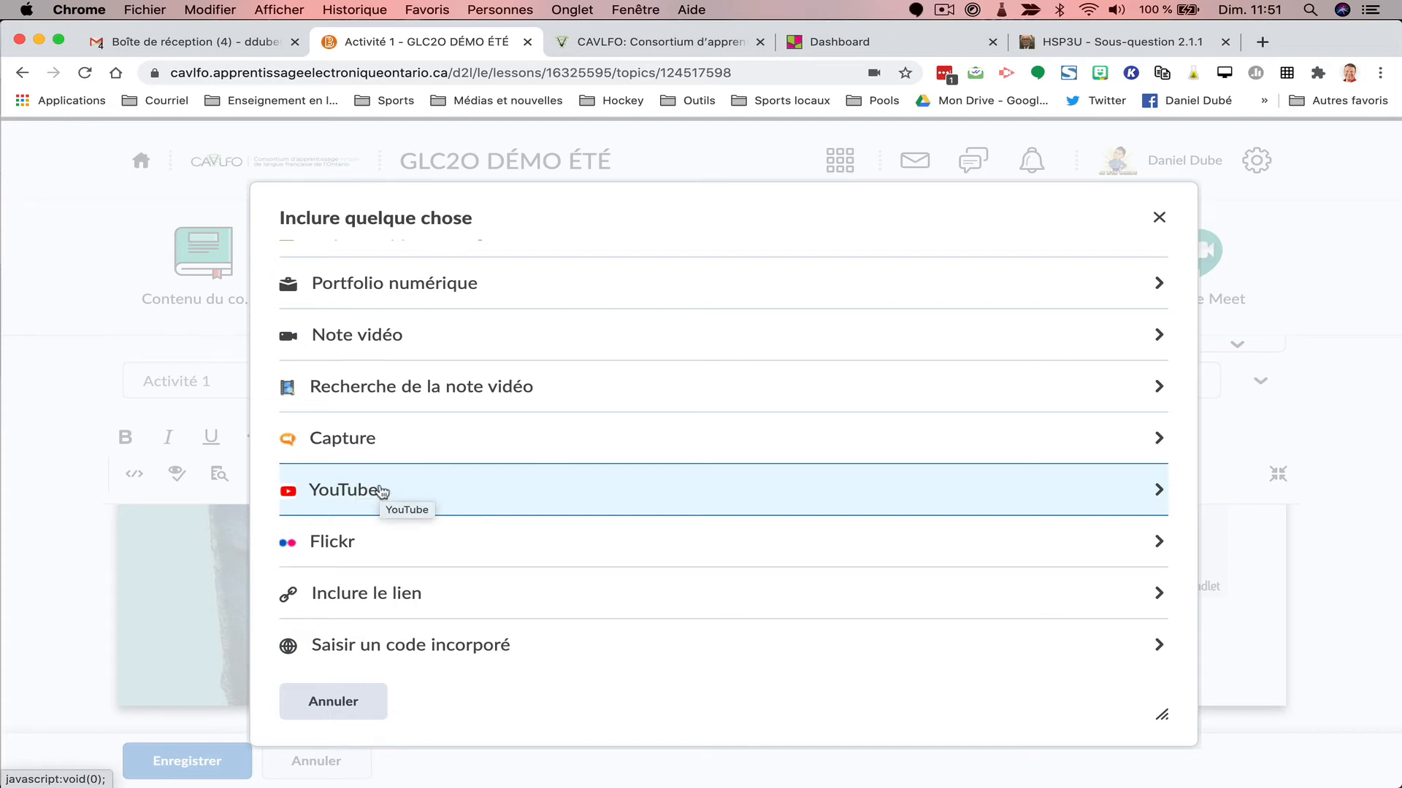
scroll(381, 491, down, 3)
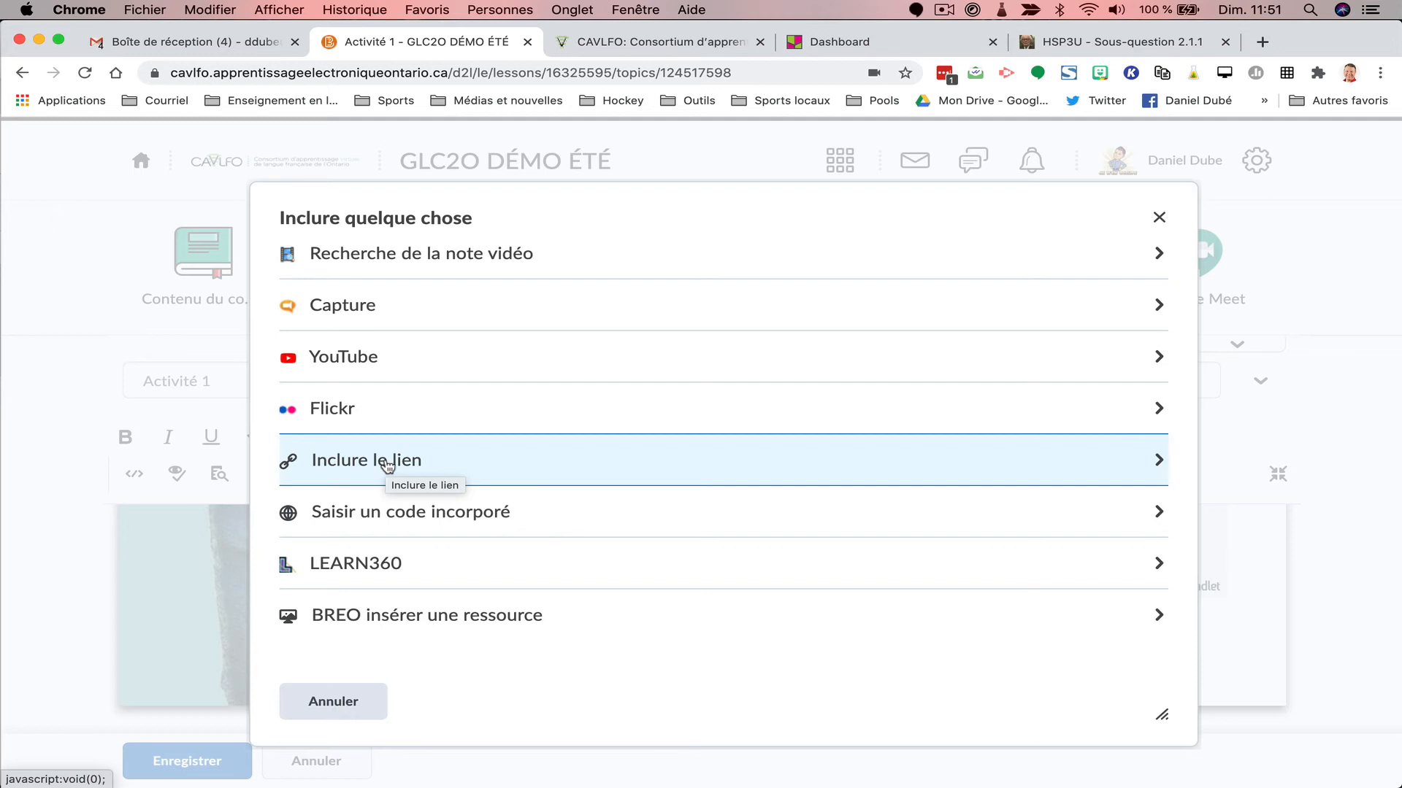
scroll(387, 465, up, 5)
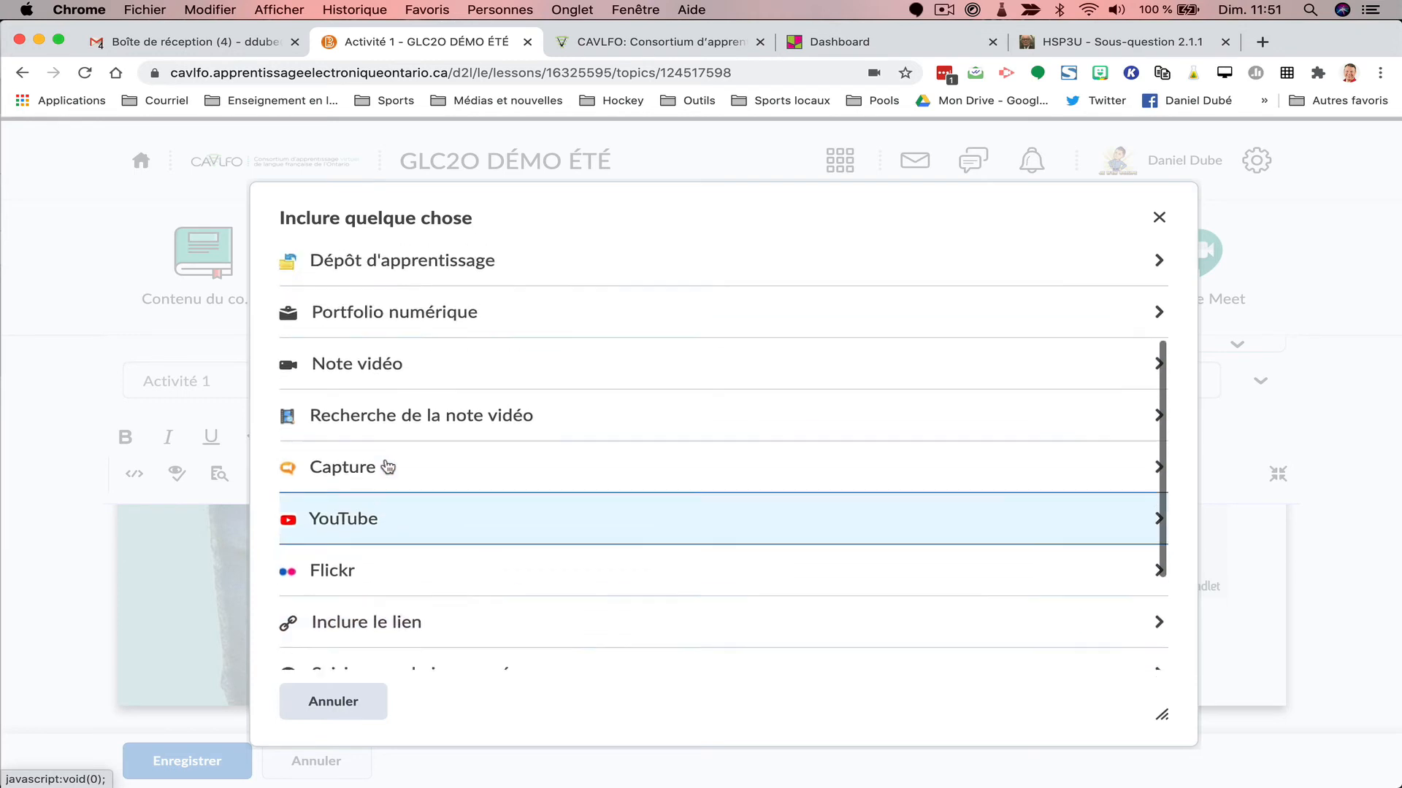
scroll(387, 466, up, 3)
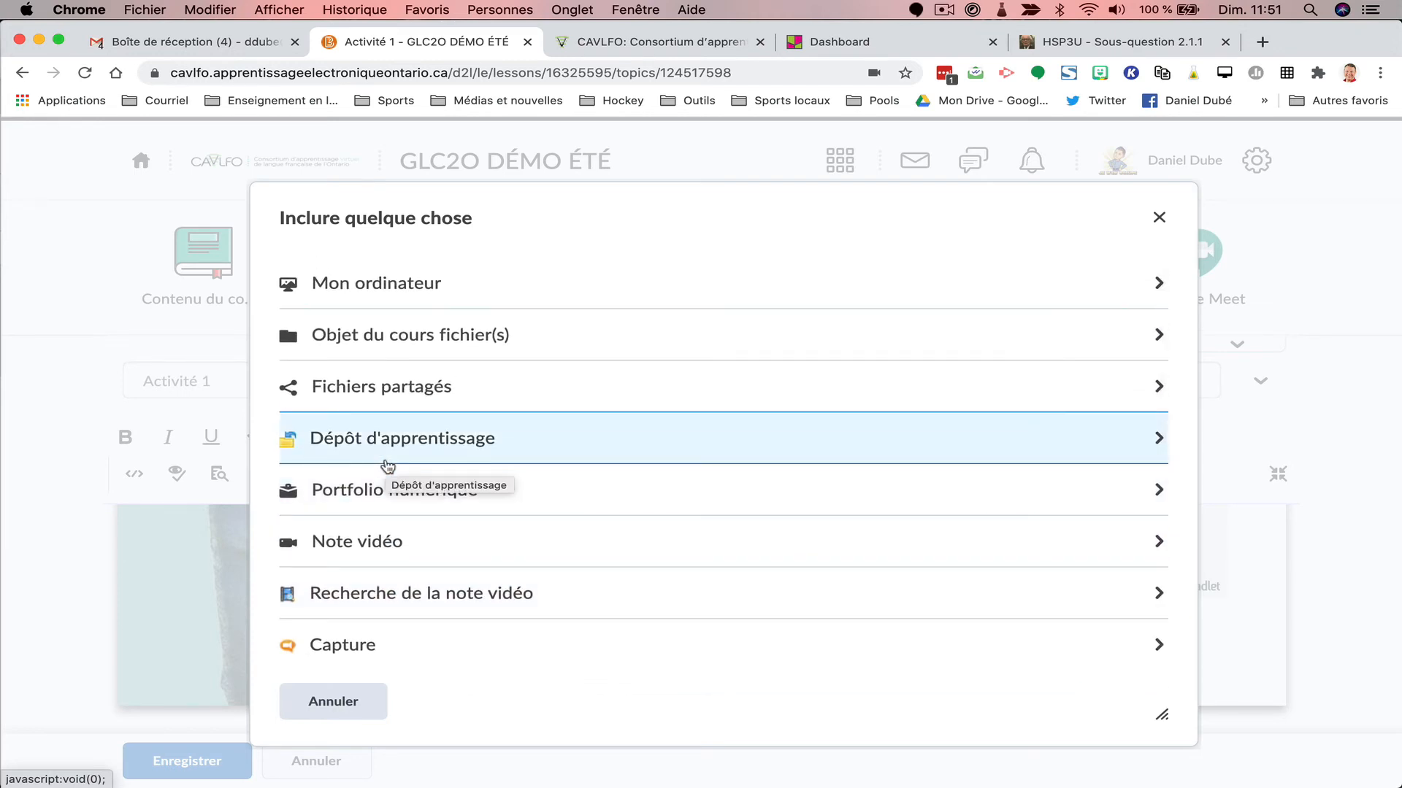
click(356, 704)
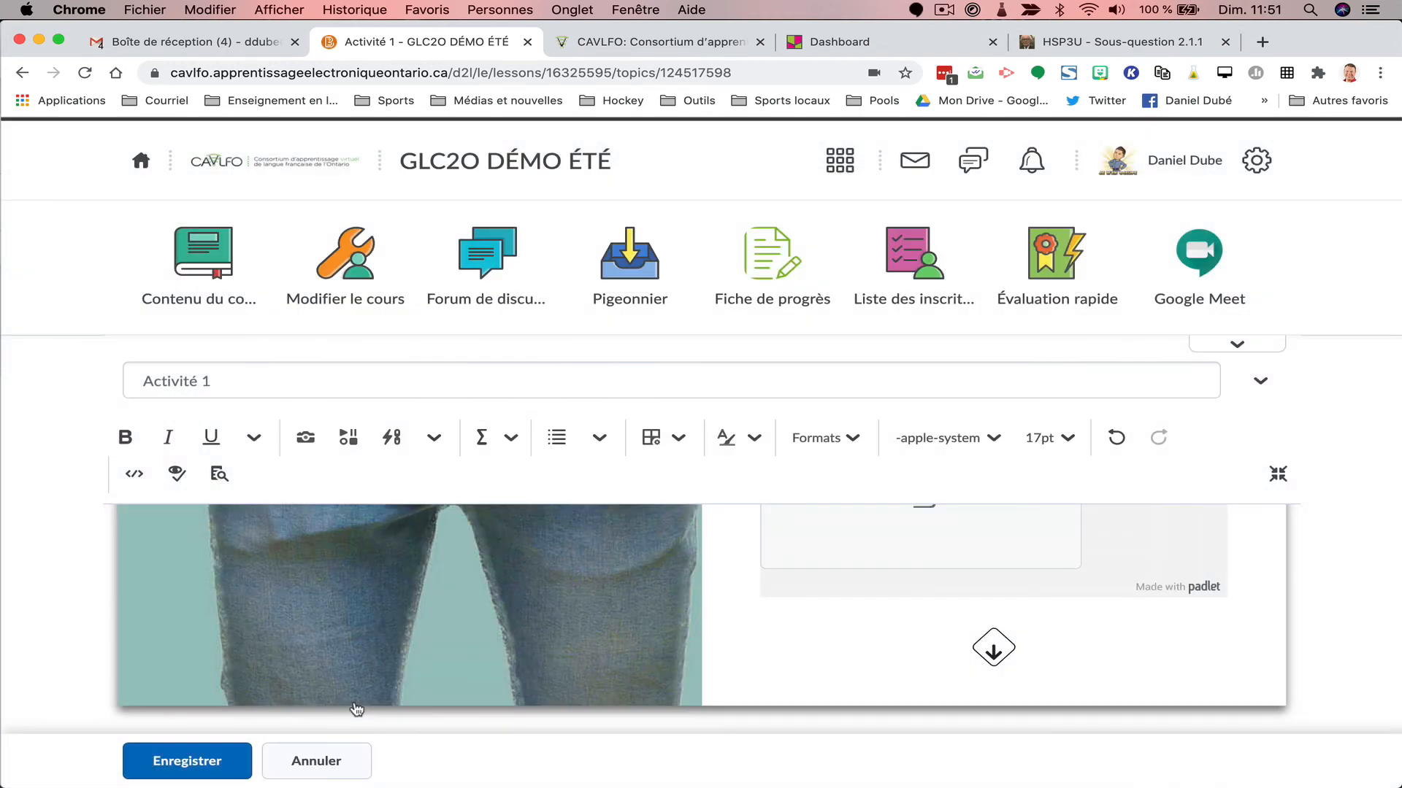
Strike through the bullet starting "Choisis le format de ton outil" and save the Activité 1 page.
scroll(907, 607, down, 5)
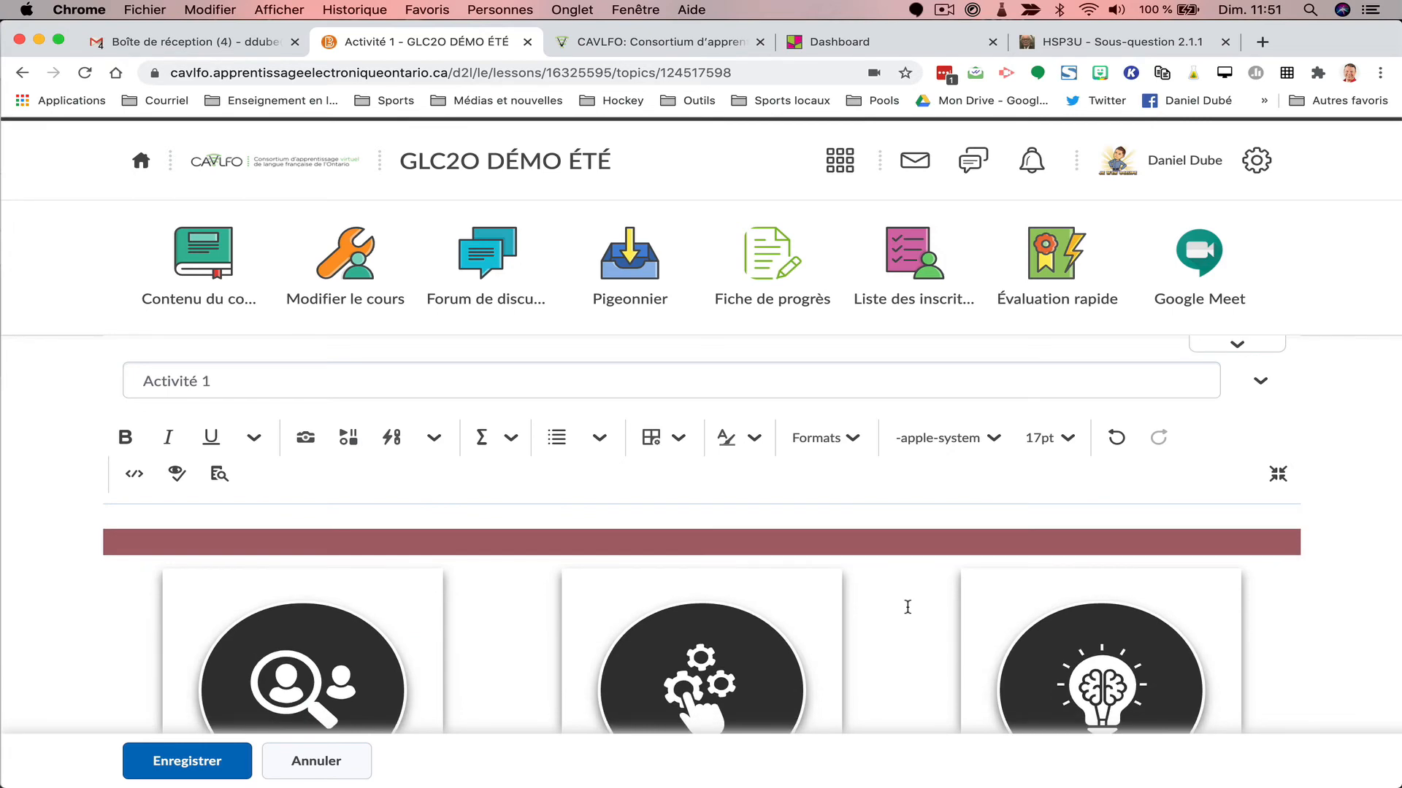
scroll(907, 607, down, 10)
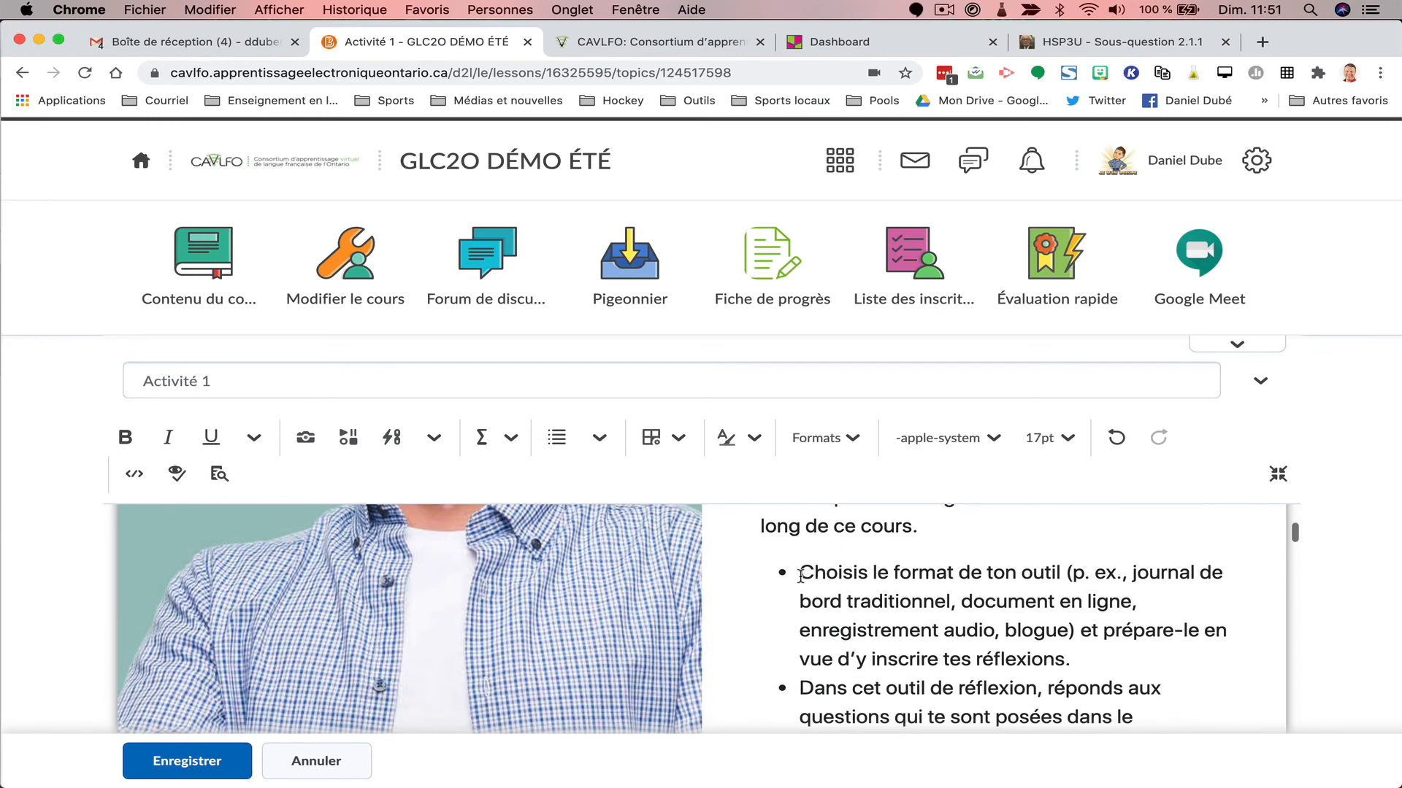
drag(801, 576, 1076, 659)
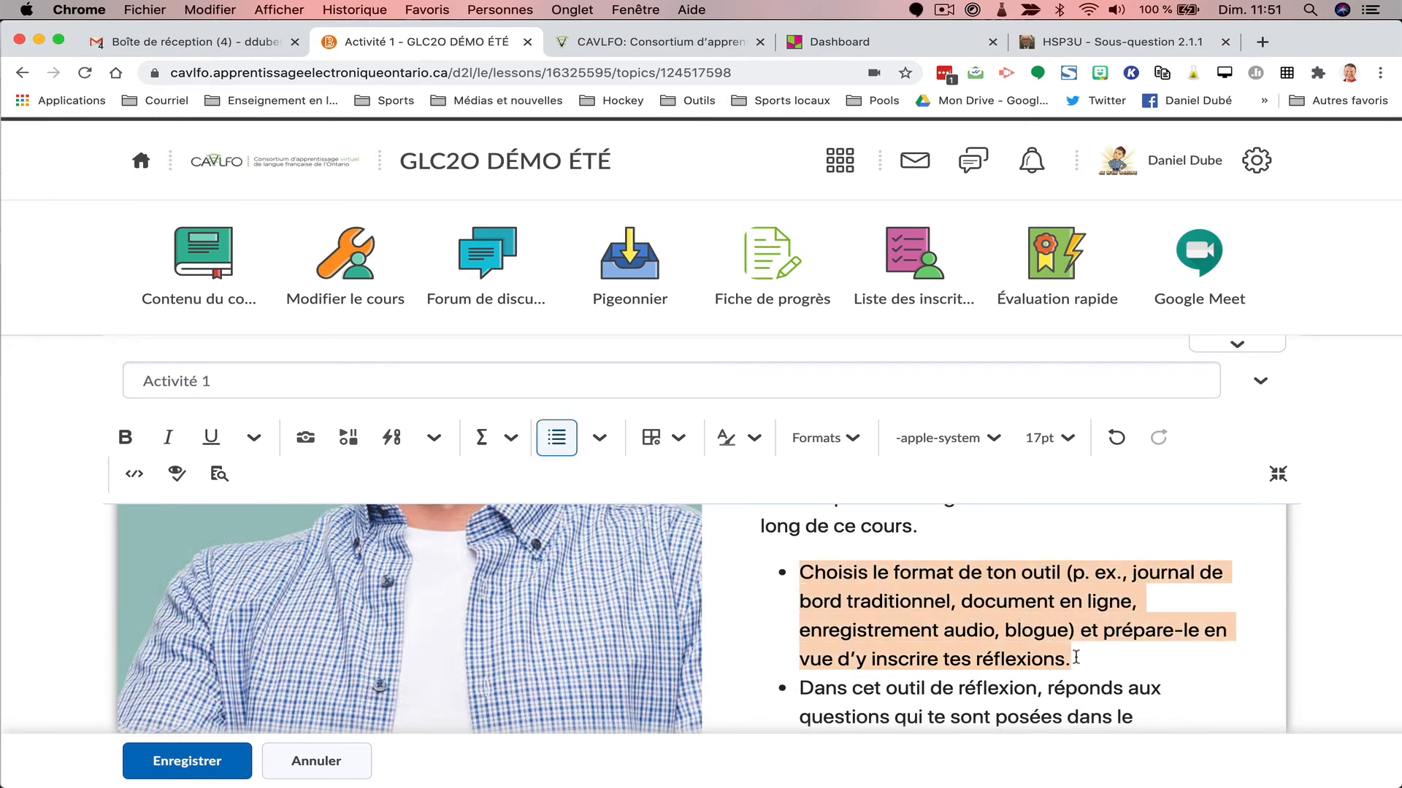
click(253, 437)
click(265, 468)
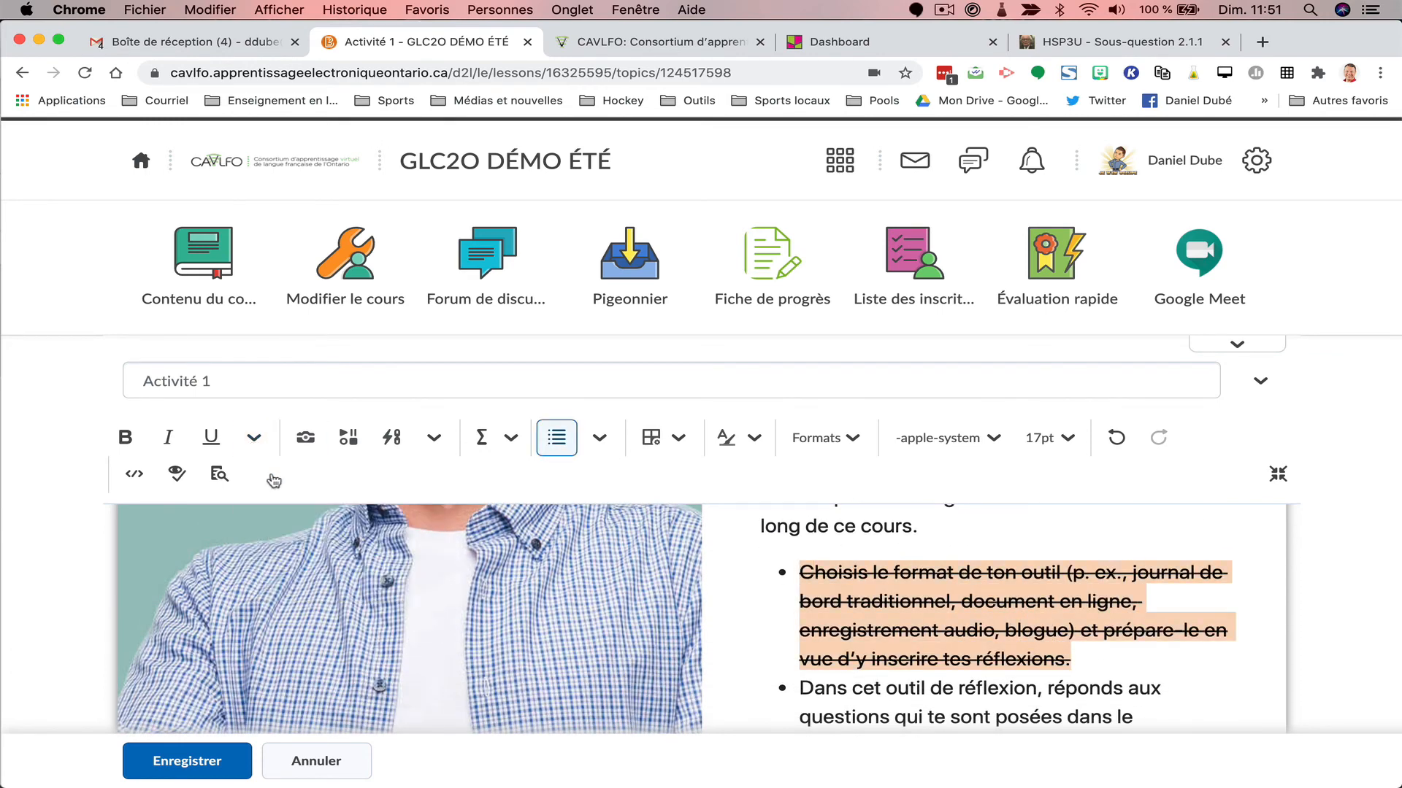
scroll(226, 642, down, 1)
click(187, 762)
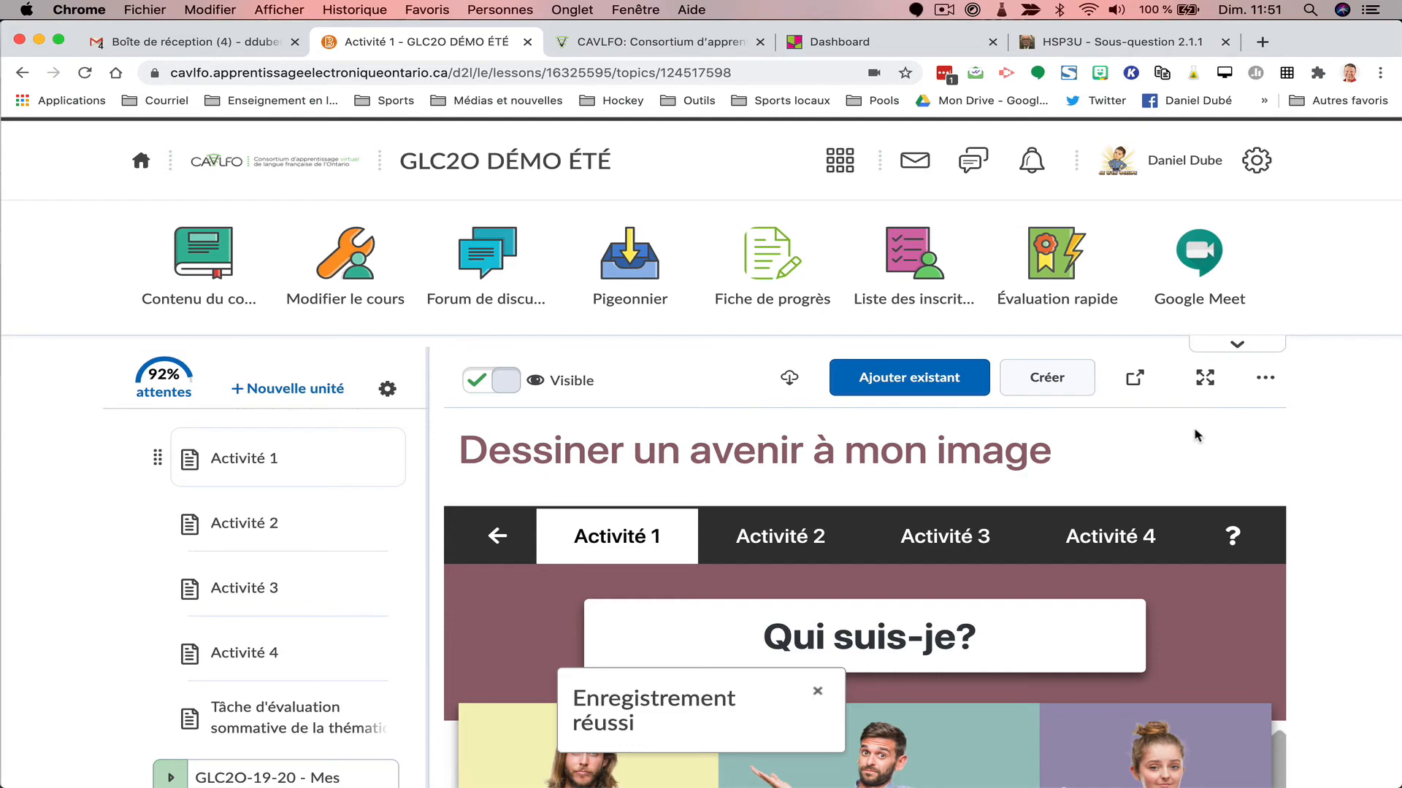
Check the saved page in full screen and test the "Site web" link, closing the browser tab it opens.
click(1205, 377)
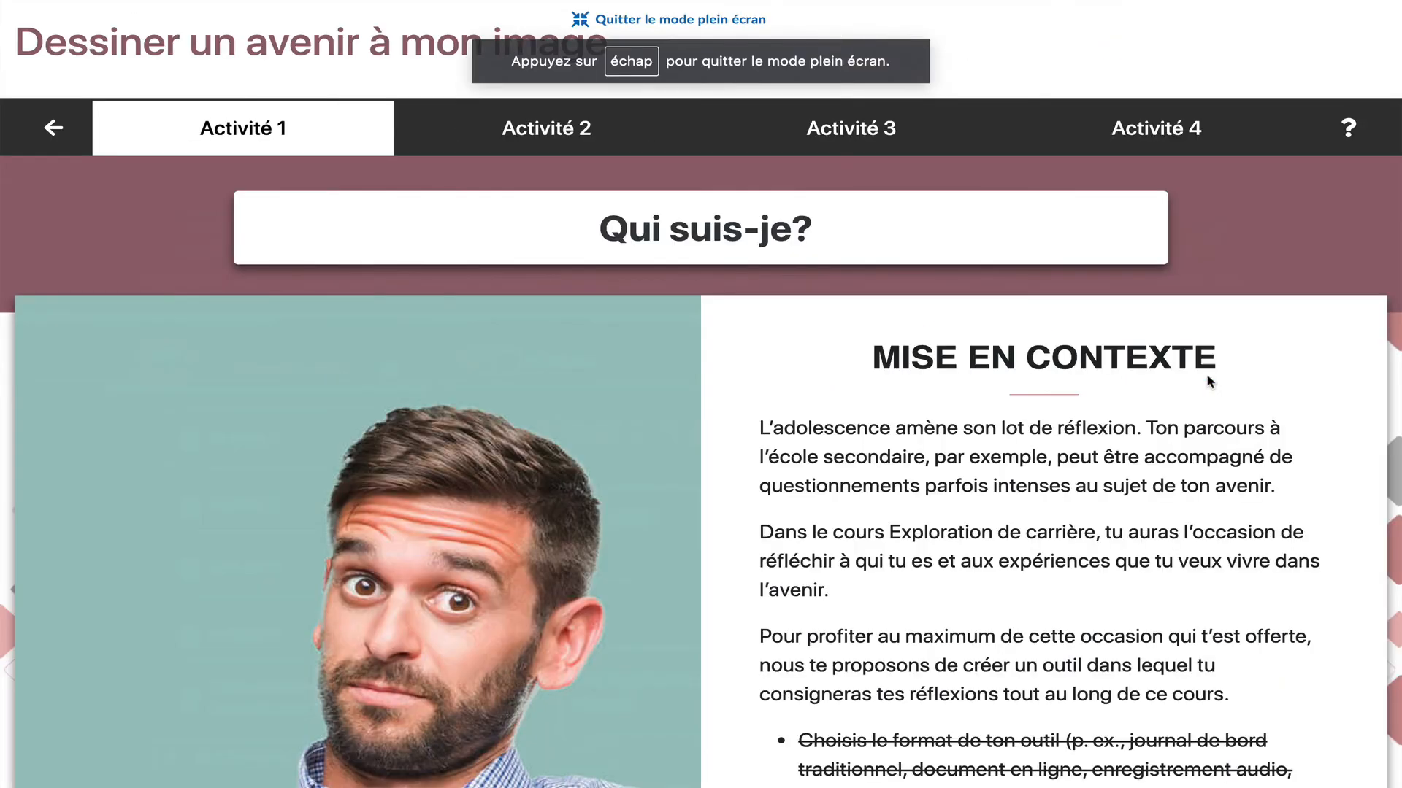
scroll(1210, 381, down, 3)
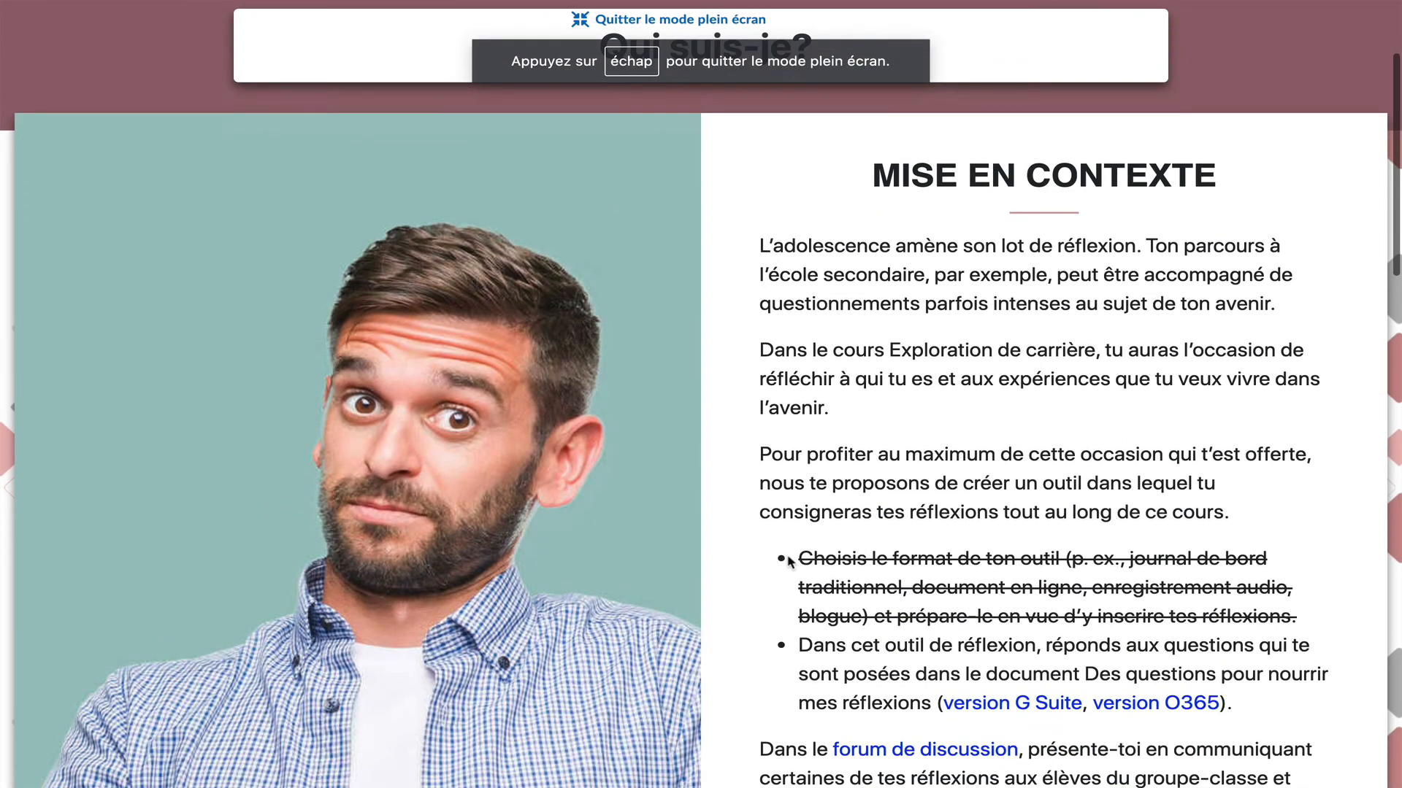
scroll(1287, 621, down, 2)
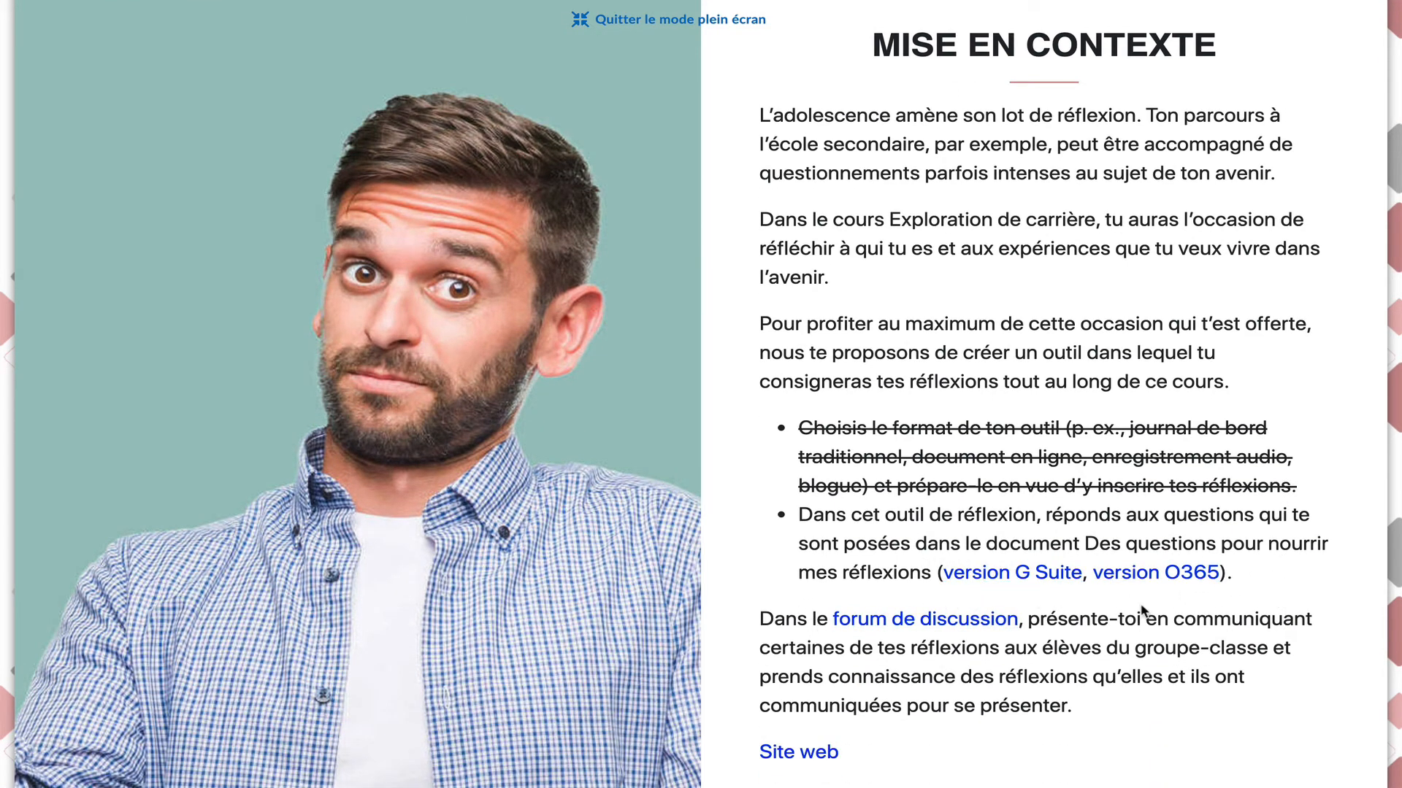
scroll(1144, 610, down, 1)
scroll(1142, 611, down, 1)
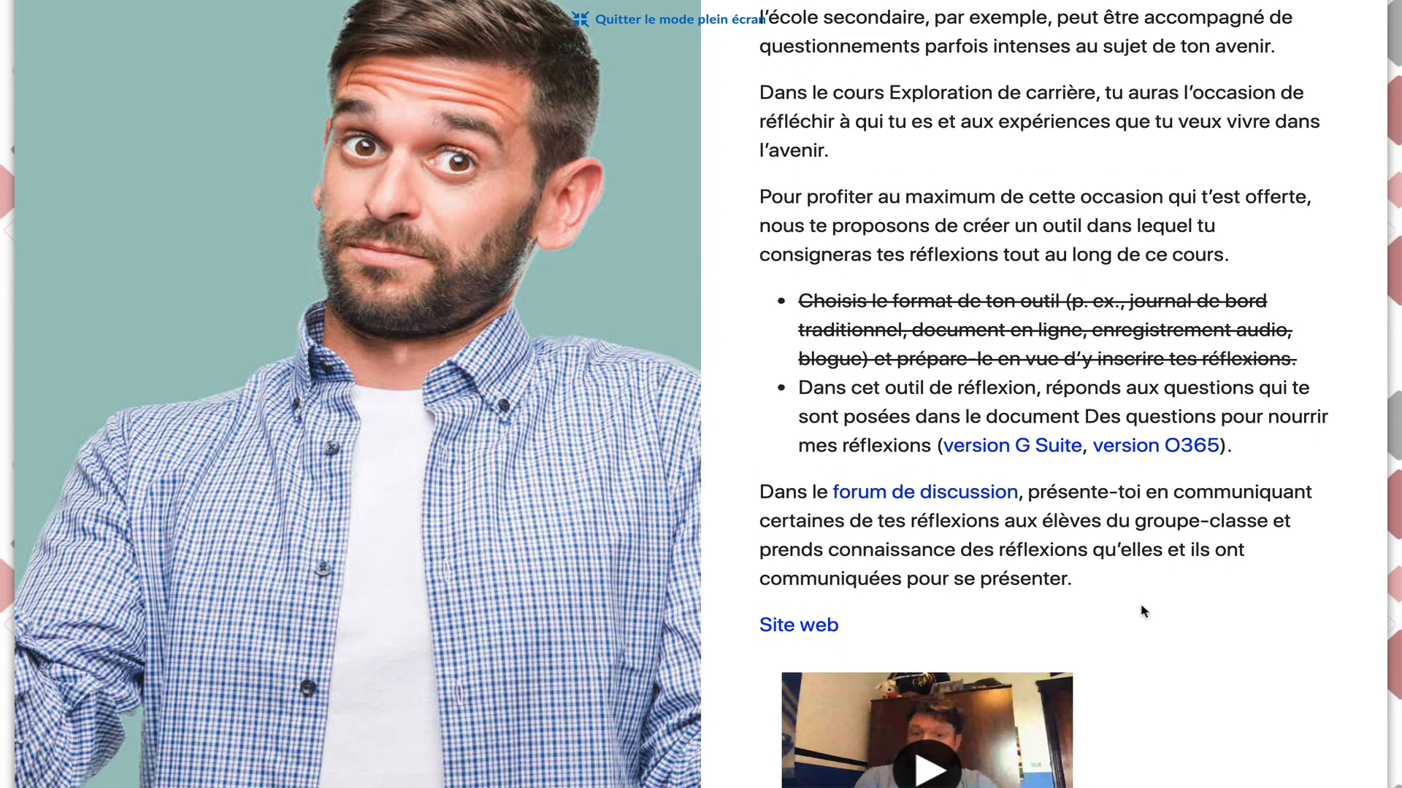
scroll(1137, 603, down, 1)
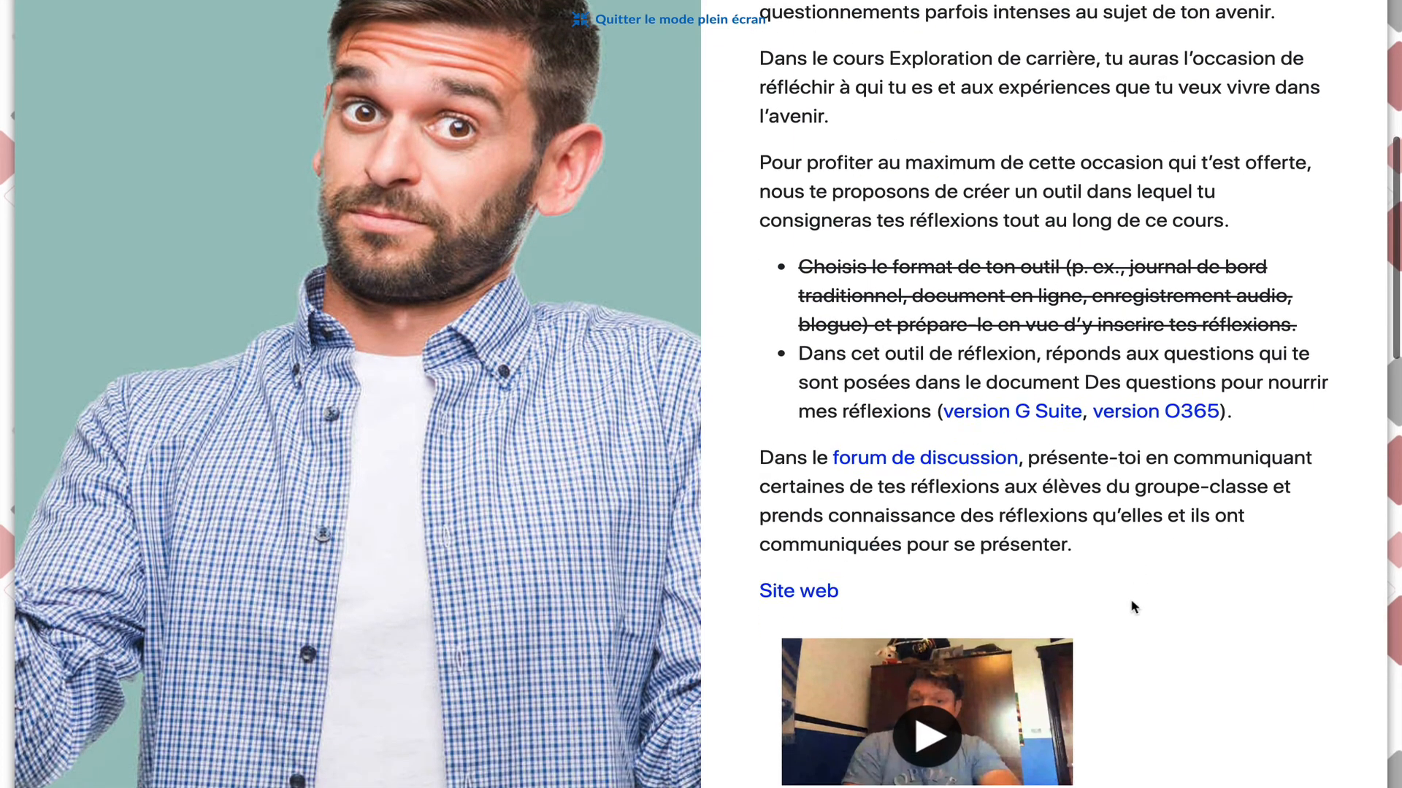
click(788, 582)
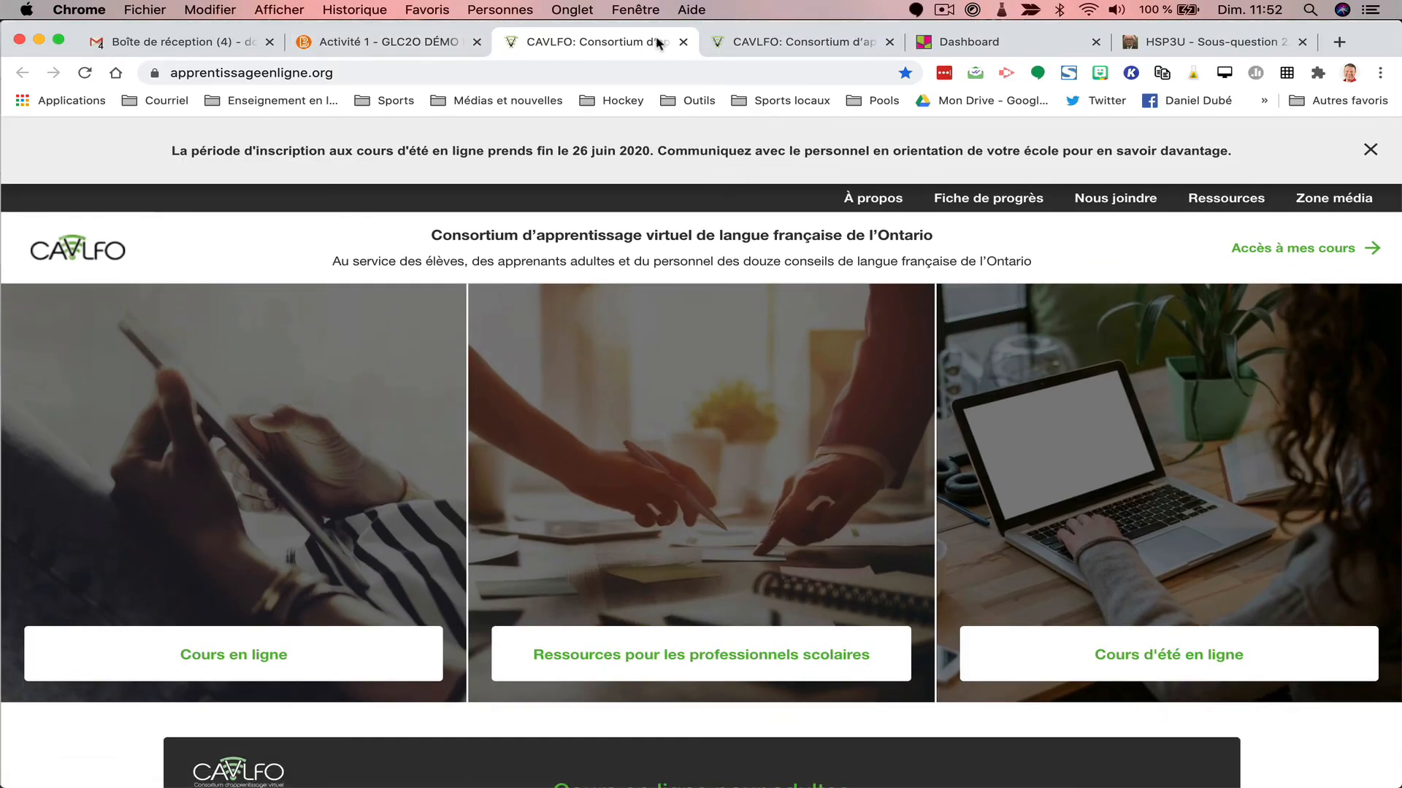
click(683, 42)
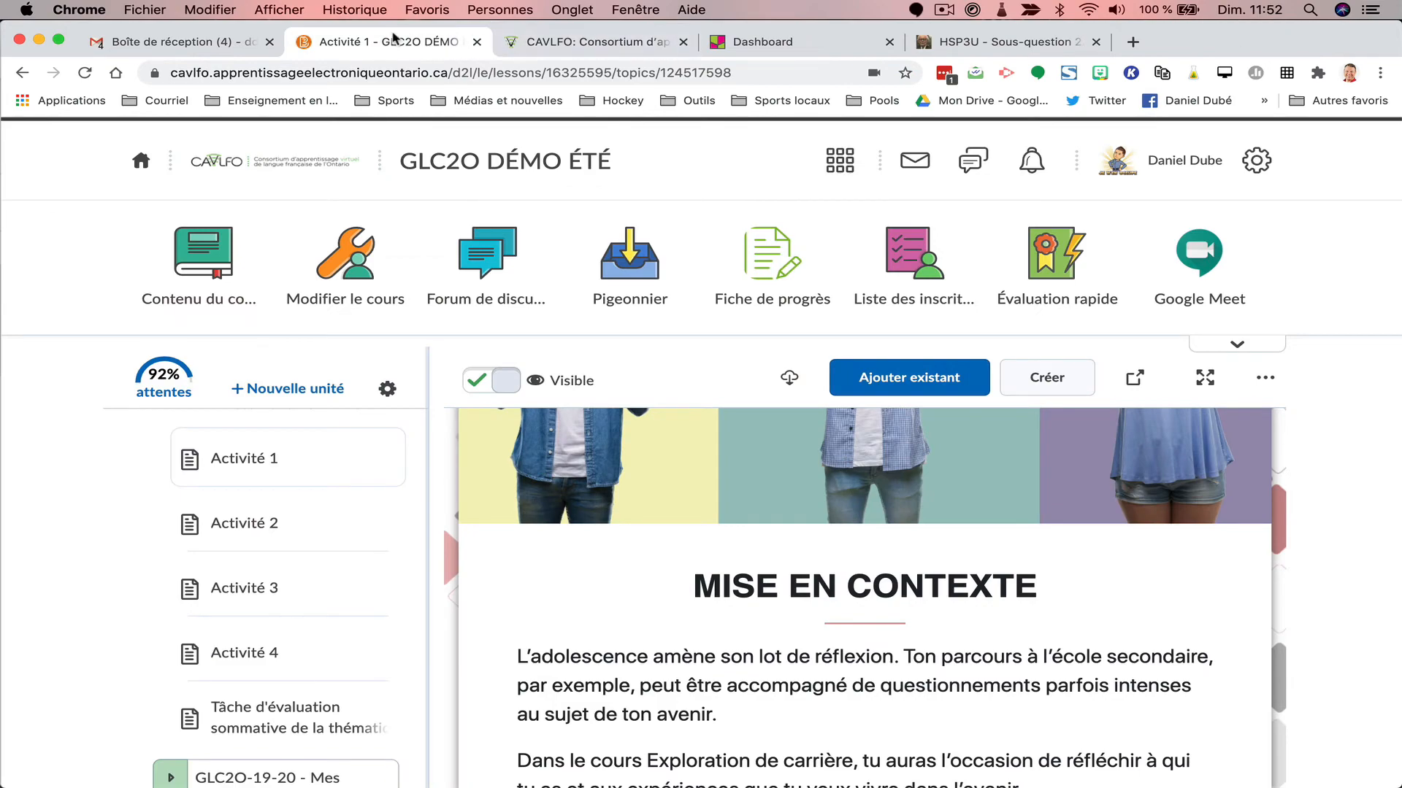
View the page in full screen again, play the video note, and examine the embedded padlet below it.
click(1206, 379)
scroll(1134, 511, down, 3)
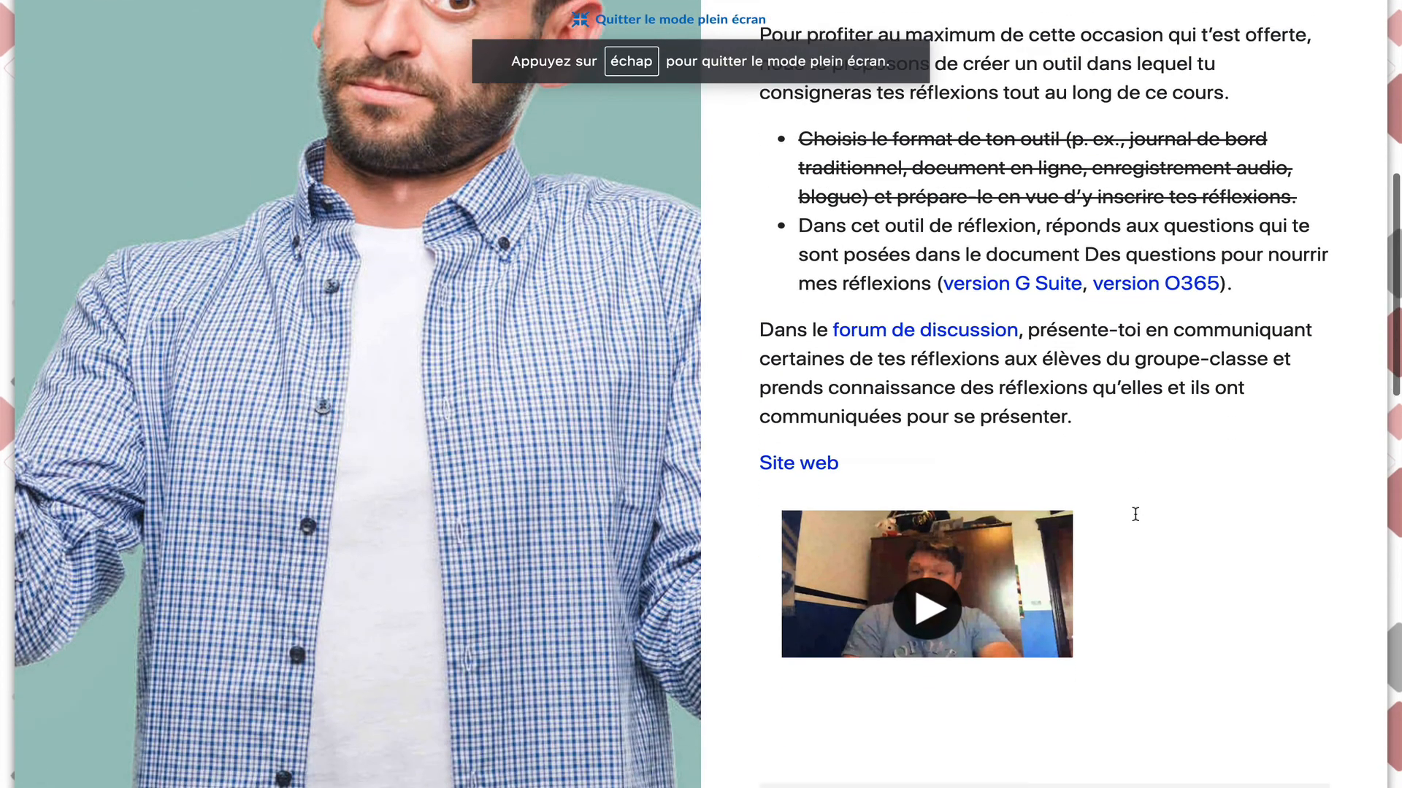
click(935, 517)
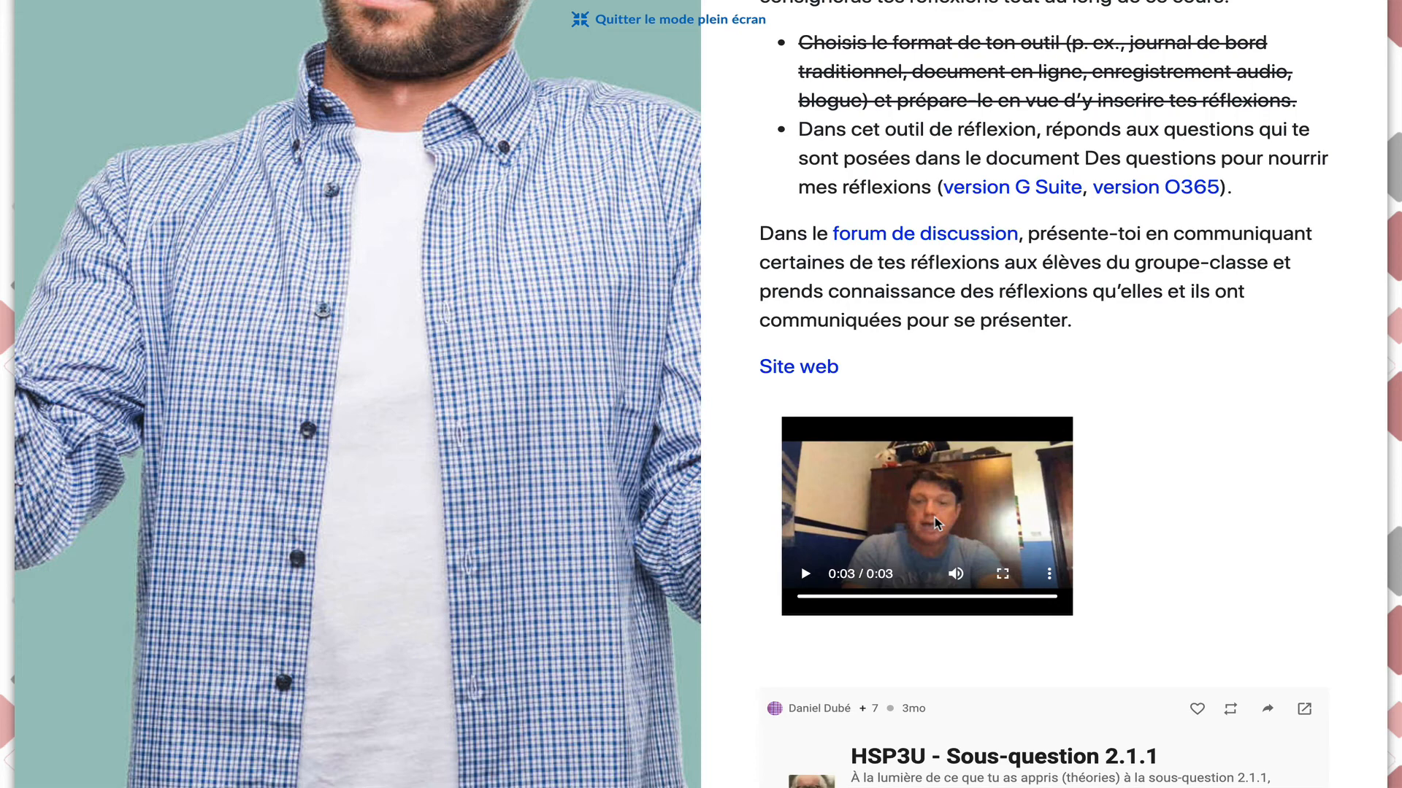
scroll(935, 517, down, 4)
scroll(934, 515, down, 5)
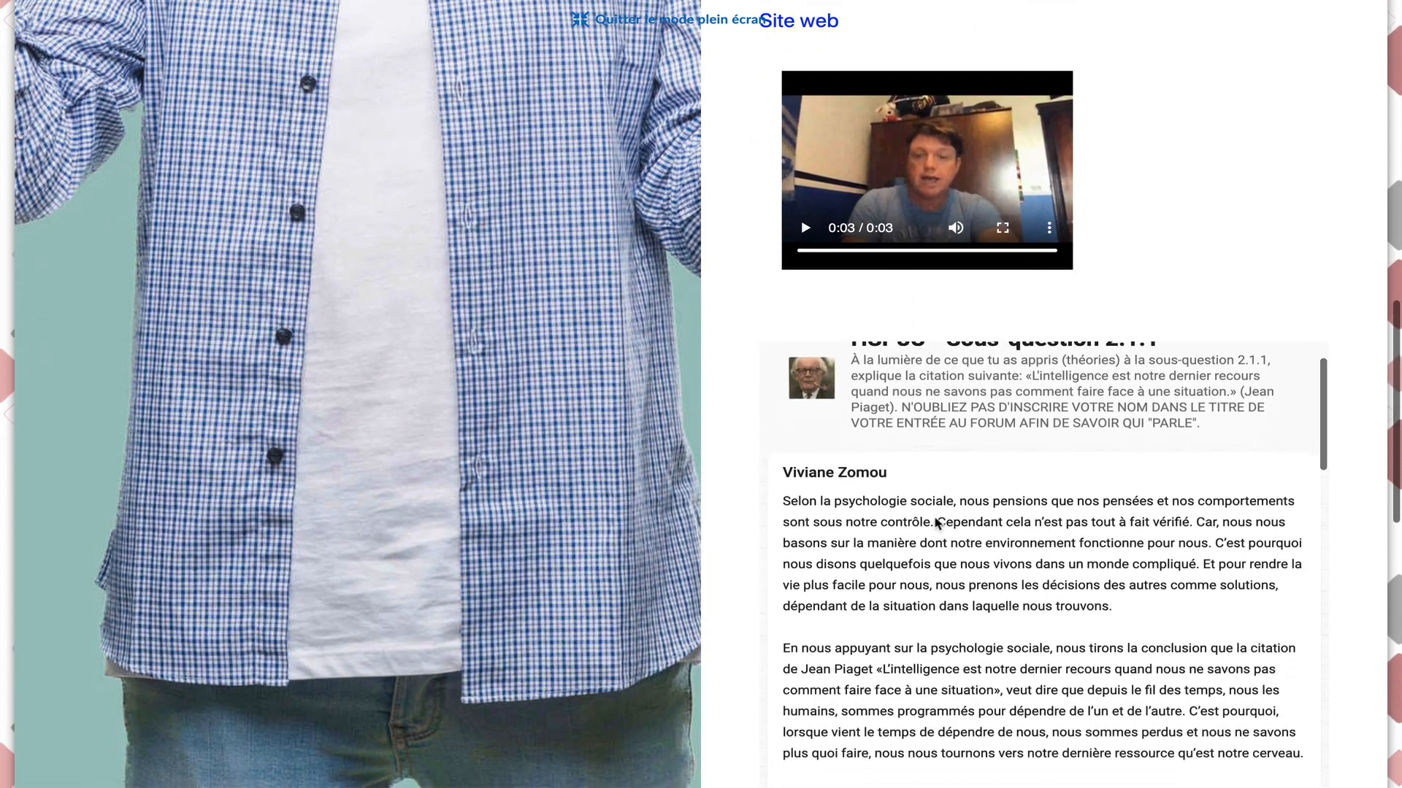
Look through the posts in the embedded padlet down to its end, and close the extra Padlet dashboard browser tab.
scroll(934, 513, down, 10)
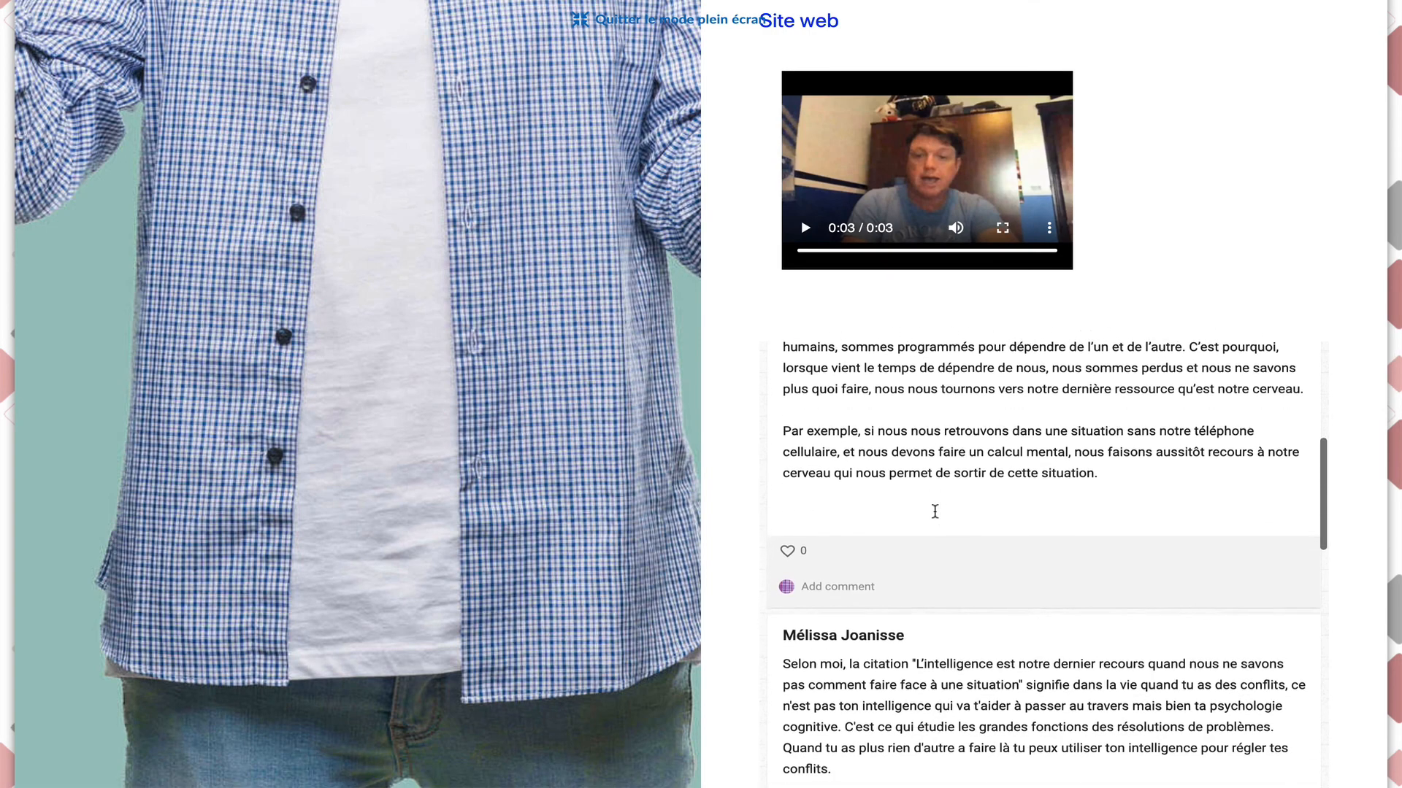
scroll(935, 513, down, 10)
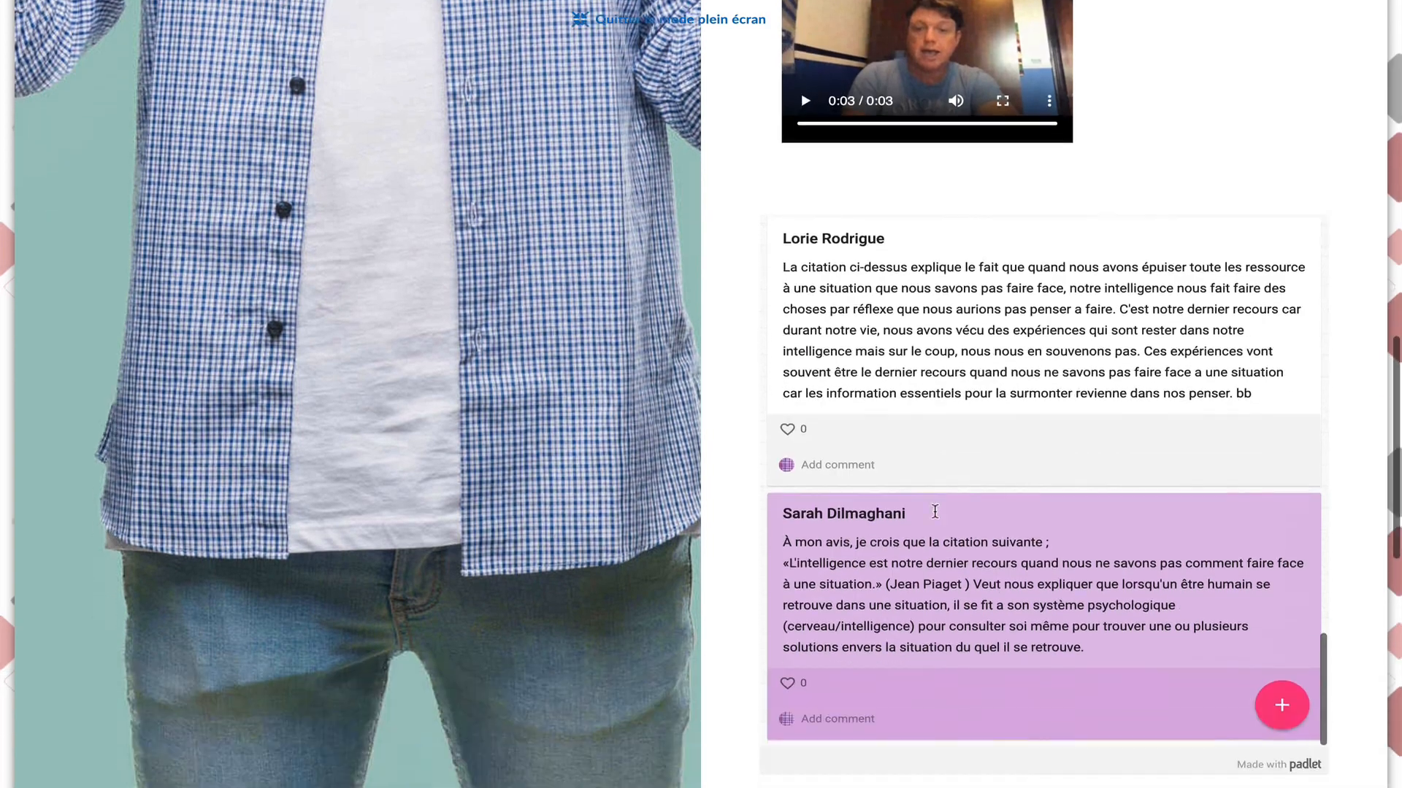
scroll(934, 511, up, 5)
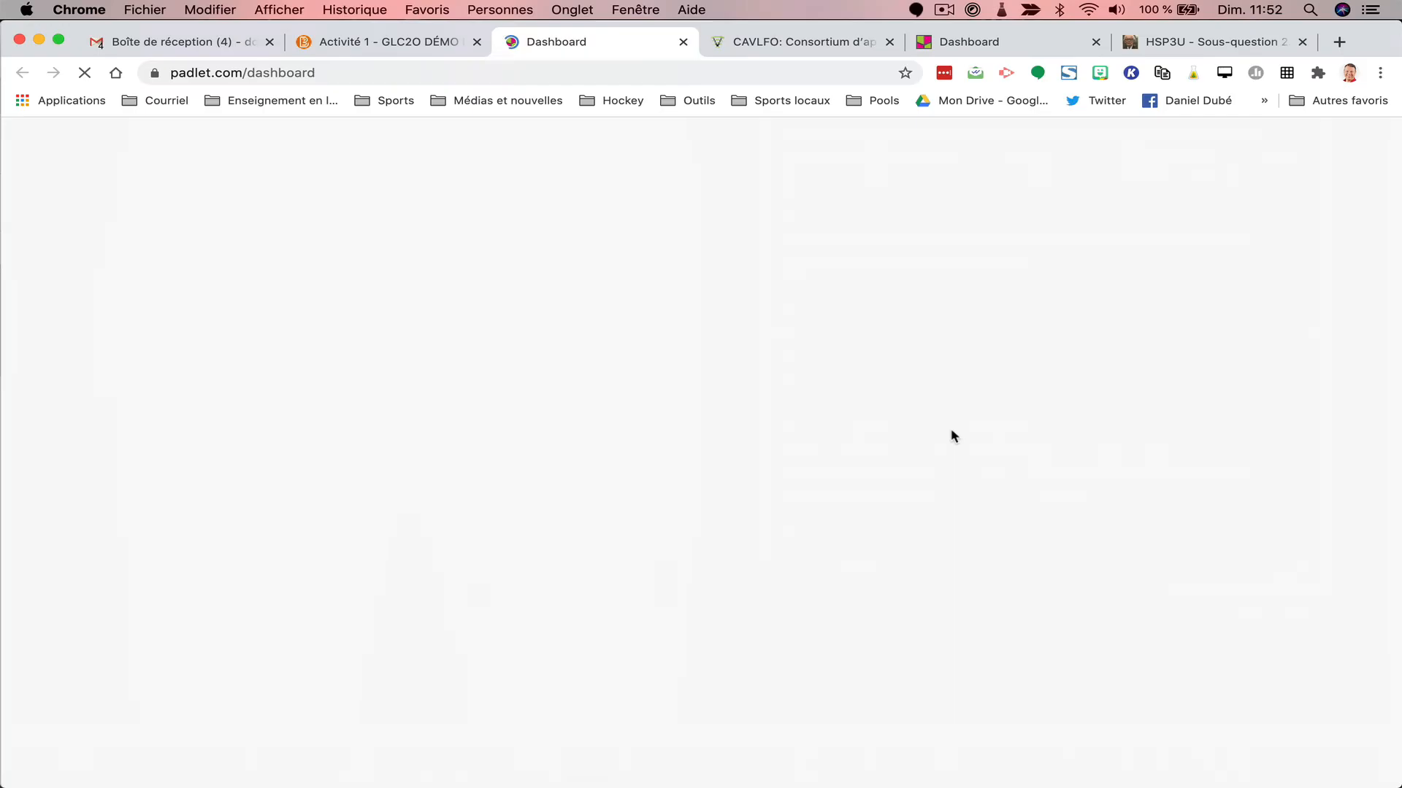
click(684, 42)
Return to the beginning of the padlet embedded in Activité 1 and discard its empty draft post.
scroll(922, 696, down, 3)
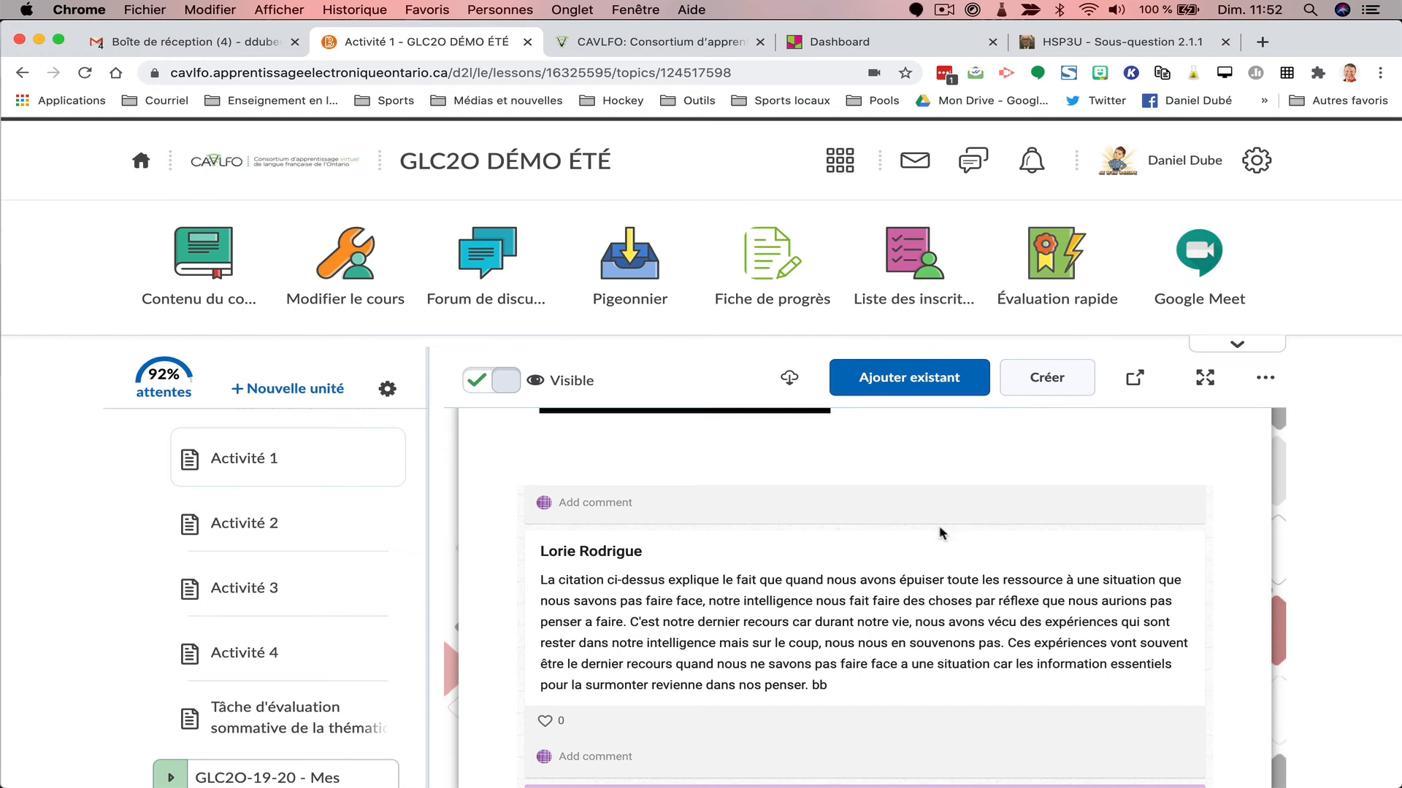
scroll(942, 533, up, 10)
scroll(927, 555, down, 2)
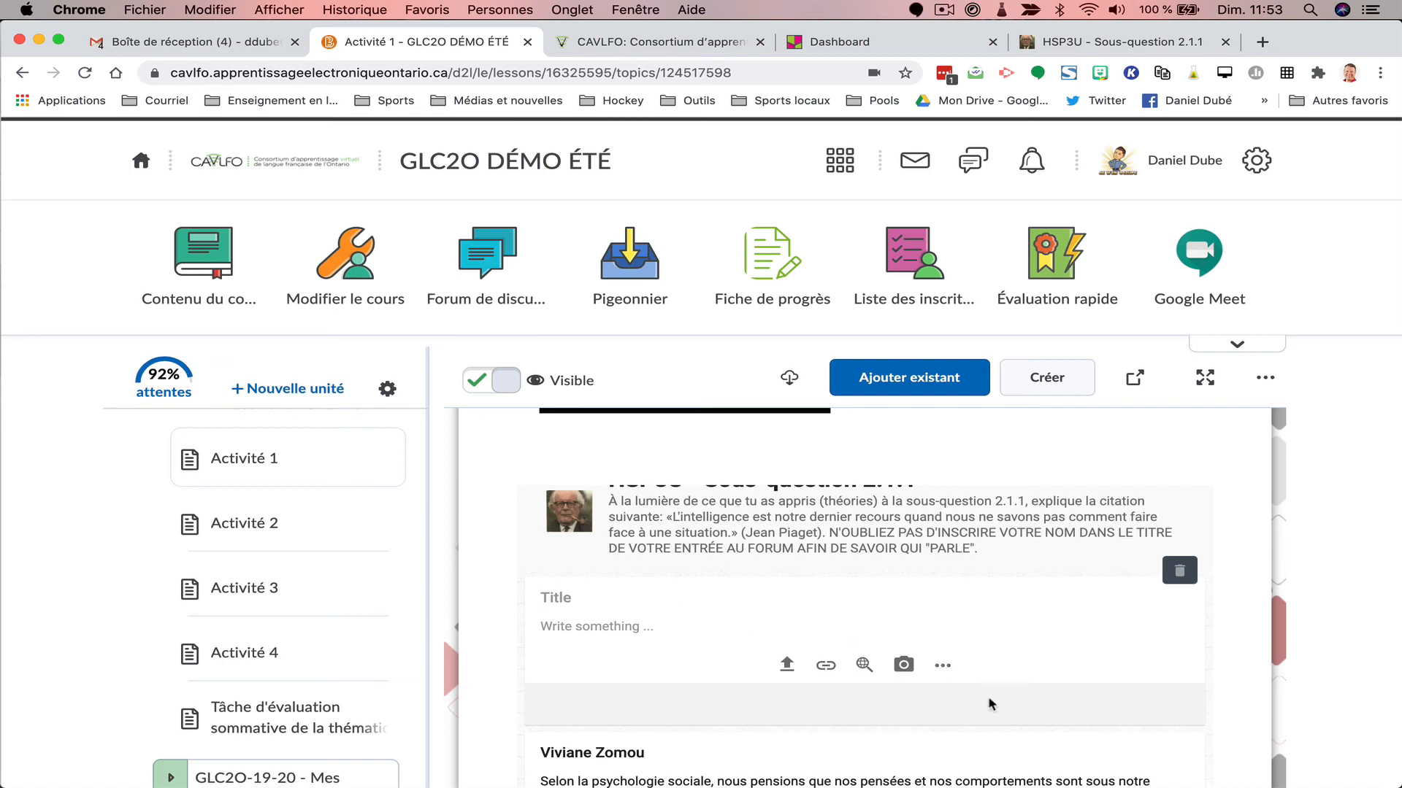
click(1179, 570)
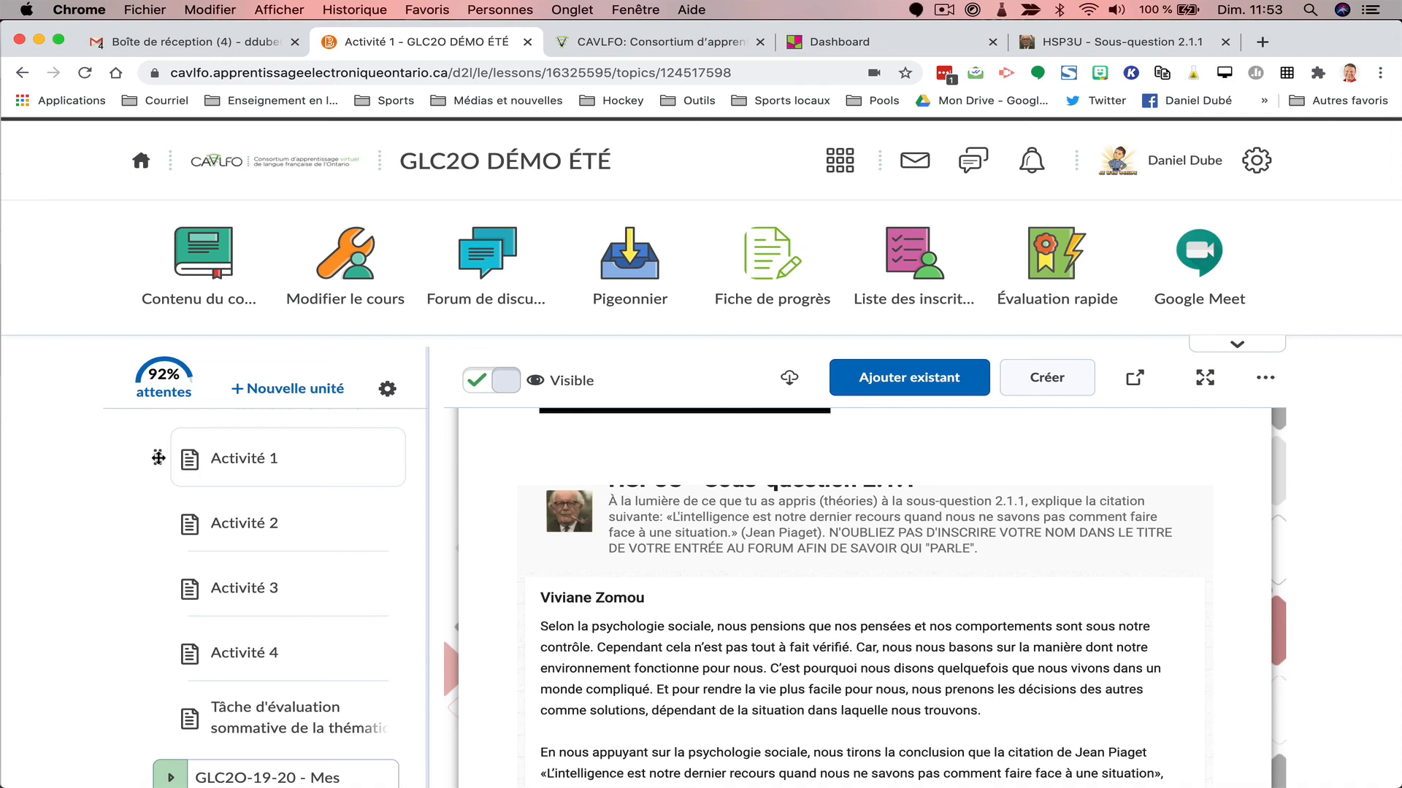
Move Activité 1 above the Documentation à l'intention unit in the course contents, and return it to its place between Accueil de la thématique and Activité 2.
drag(159, 458, 175, 609)
scroll(174, 606, down, 2)
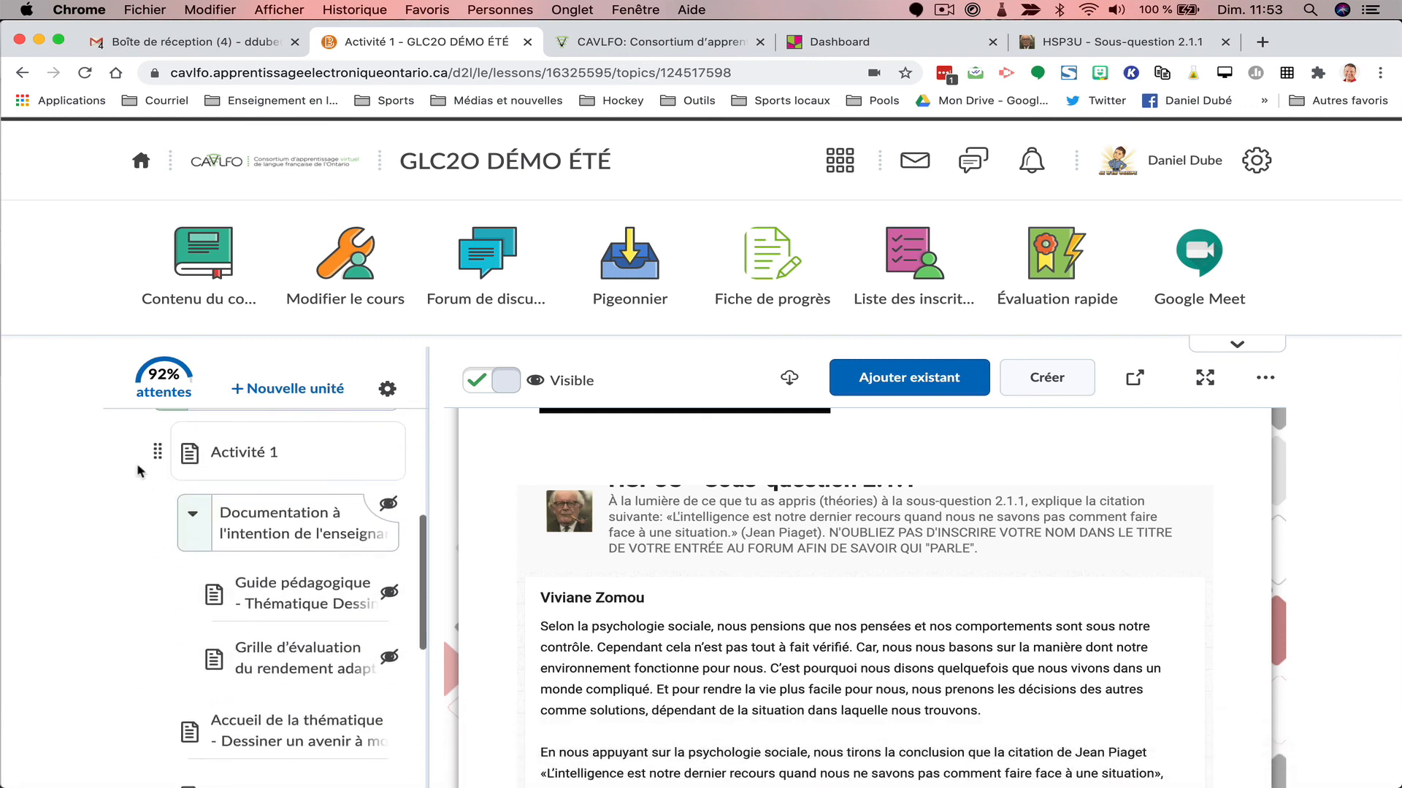
drag(152, 457, 165, 619)
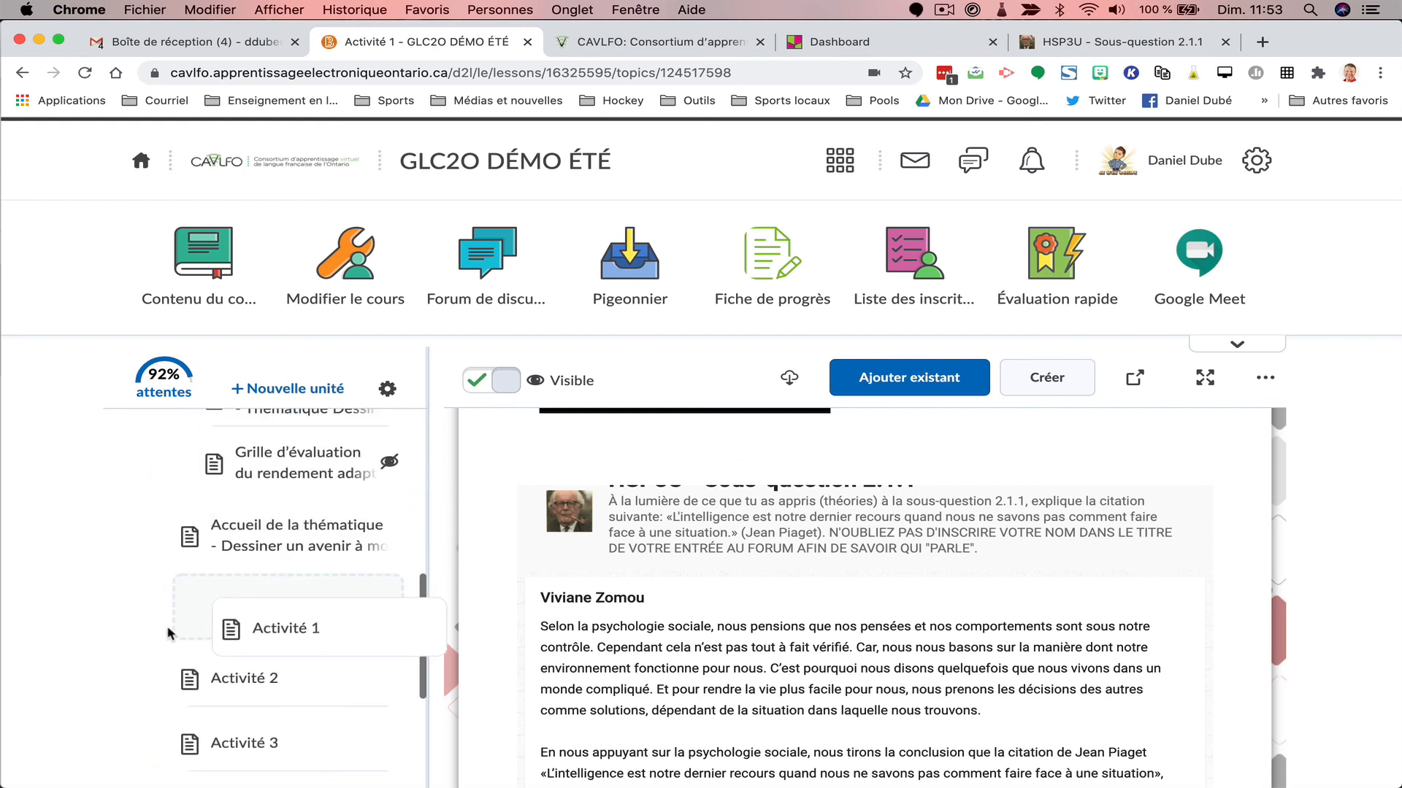